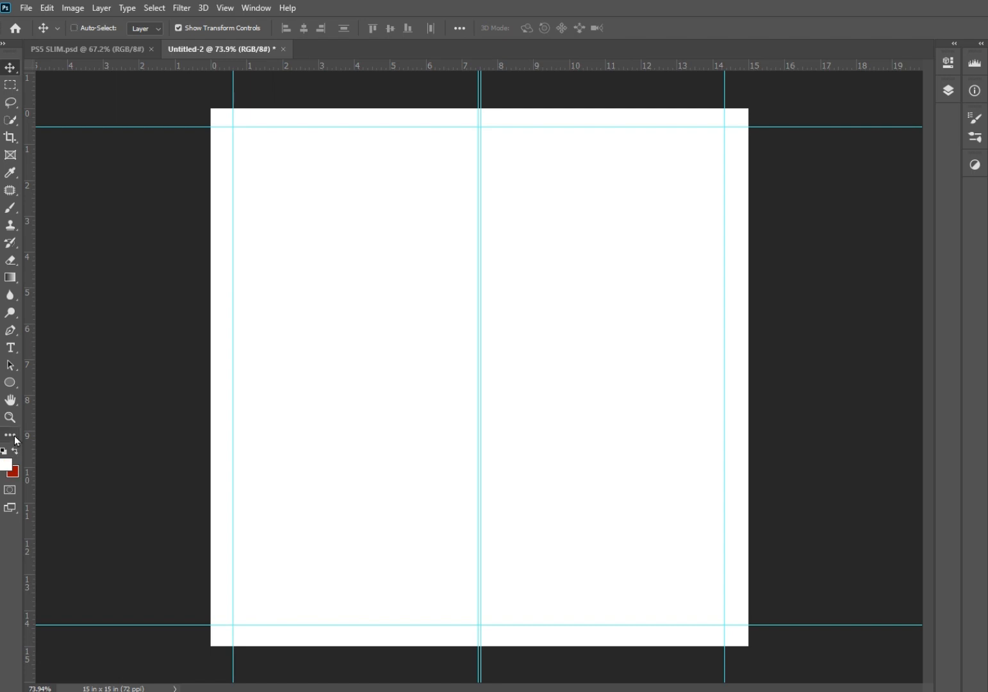
# Fill the canvas with the red background colour and add a gradient fill layer above it.
pyautogui.hotkey('ctrl', 'BackSpace')
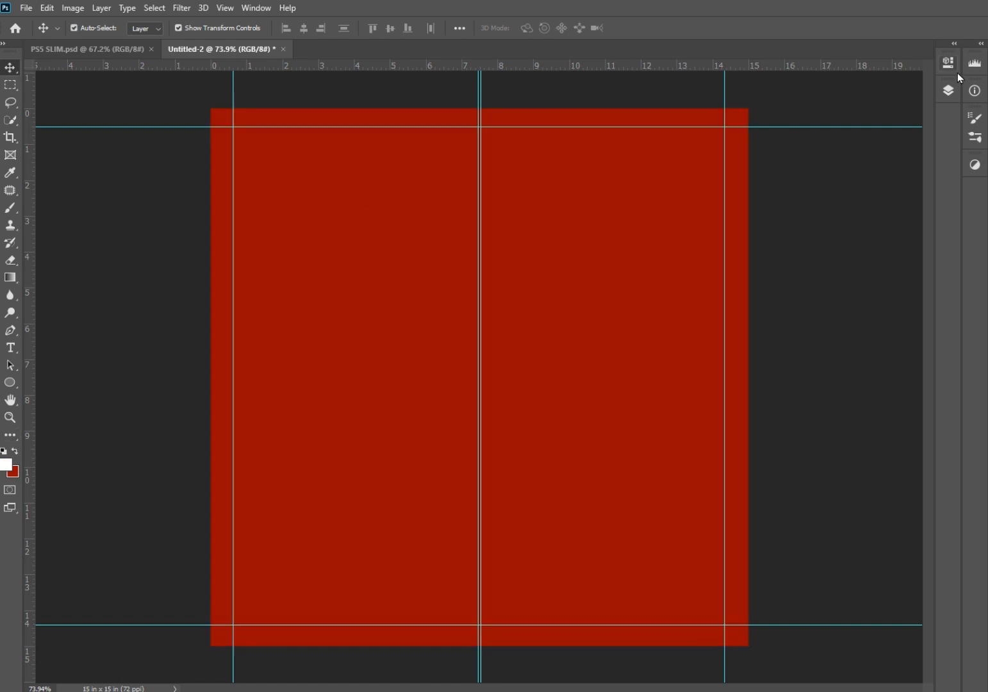
pyautogui.click(943, 89)
pyautogui.click(857, 417)
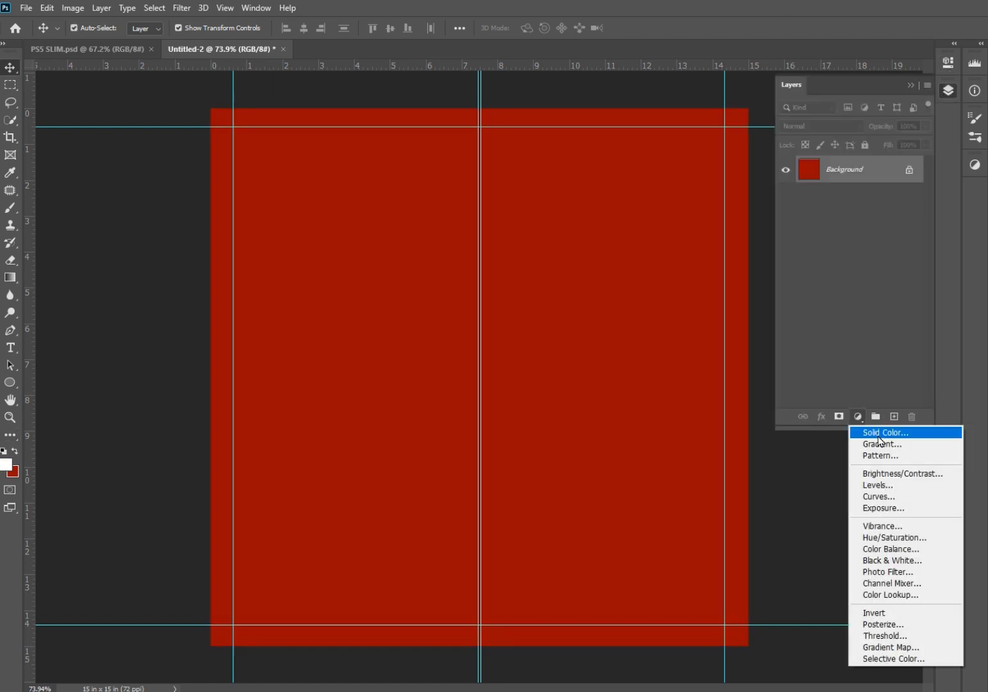
pyautogui.click(887, 449)
# Set the gradient's starting colour stop to black and move the colour midpoint to 82%.
pyautogui.click(619, 186)
pyautogui.click(637, 463)
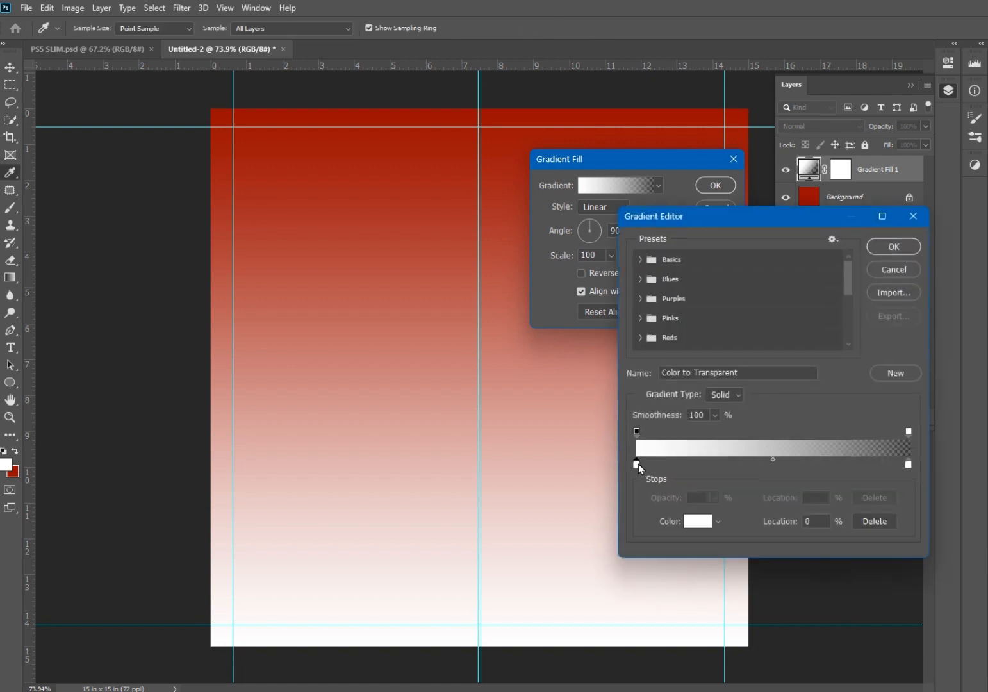
pyautogui.doubleClick(636, 463)
pyautogui.click(797, 363)
pyautogui.press('Return')
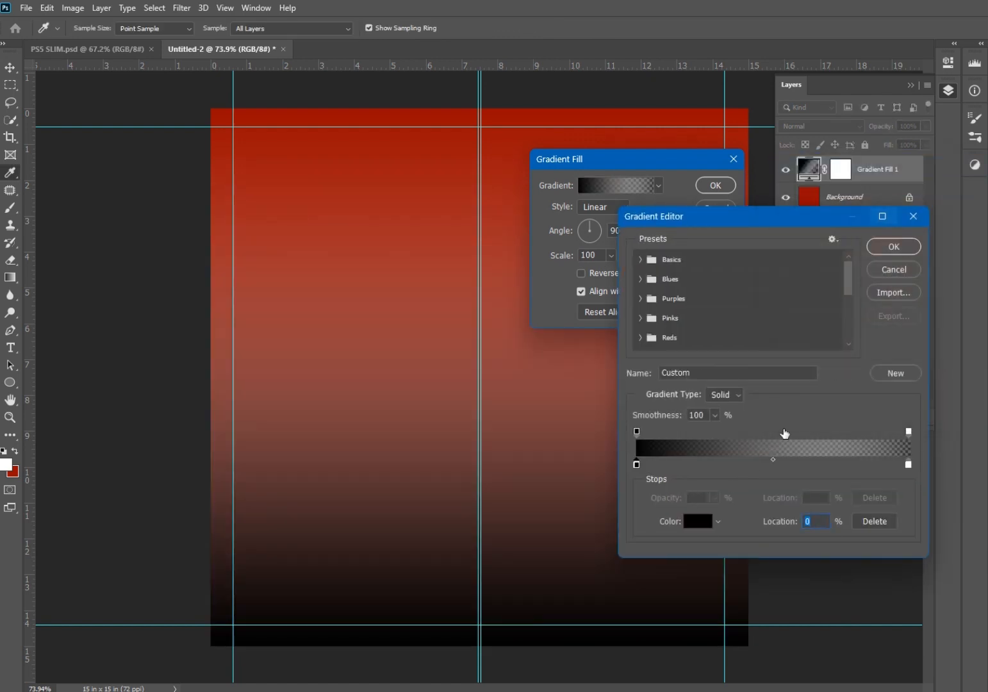
pyautogui.moveTo(773, 459); pyautogui.dragTo(860, 460)
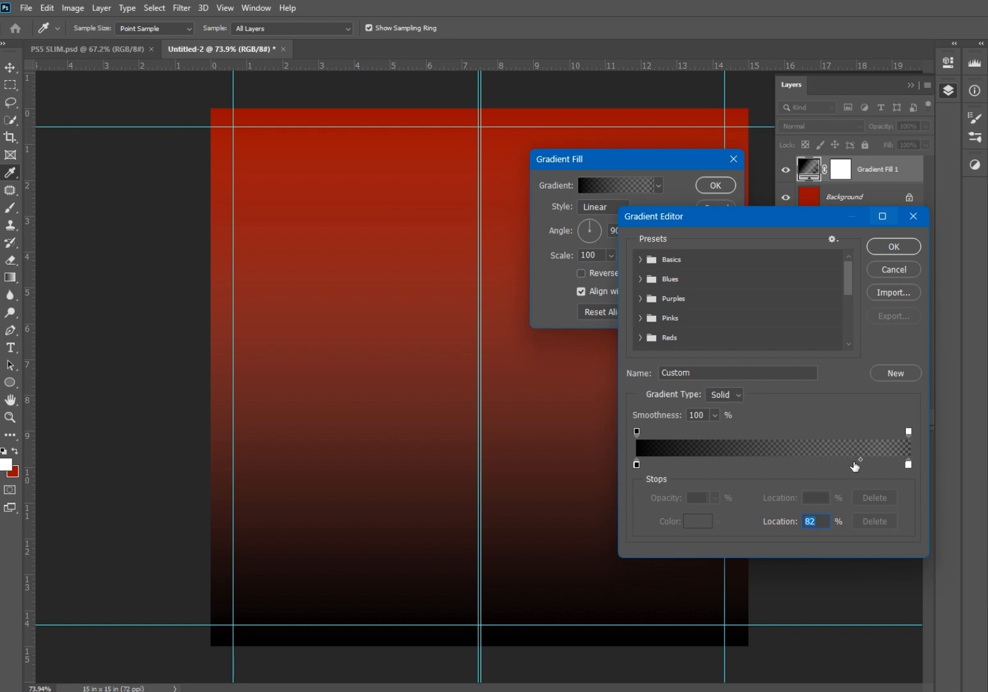
# Set the gradient's ending colour stop to black and accept the gradient fill.
pyautogui.click(907, 463)
pyautogui.click(698, 521)
pyautogui.click(780, 363)
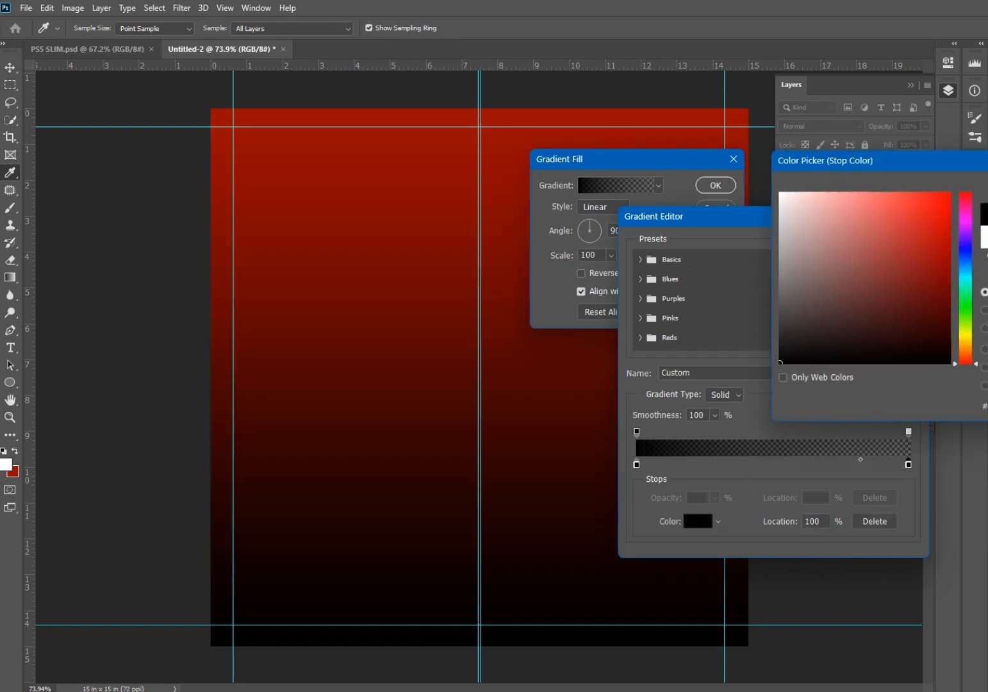
pyautogui.press('Return')
pyautogui.click(897, 247)
pyautogui.click(715, 185)
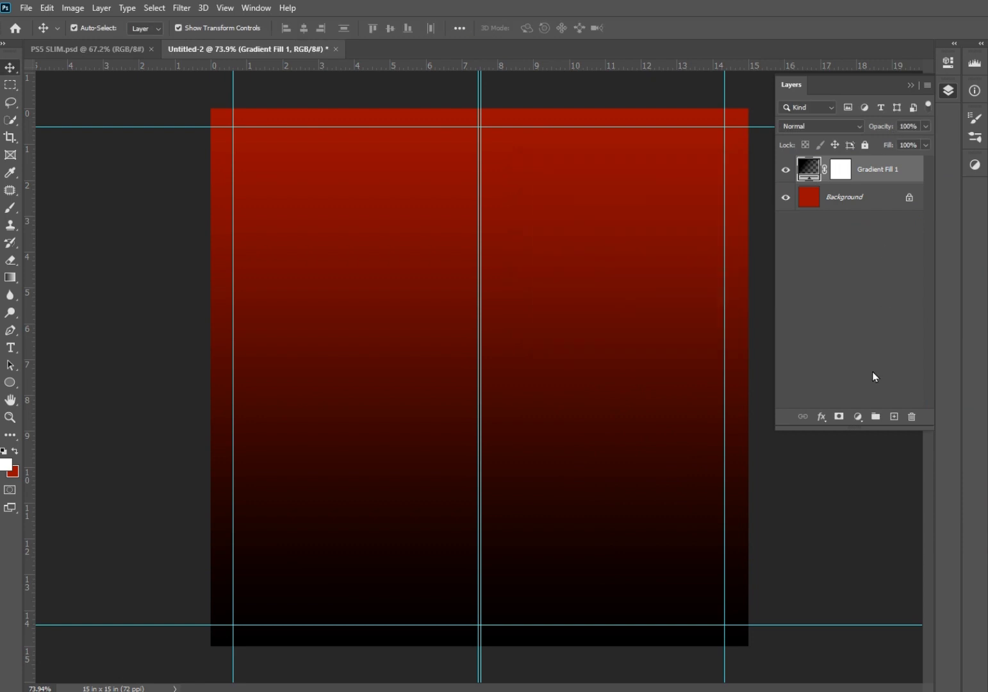
pyautogui.click(257, 8)
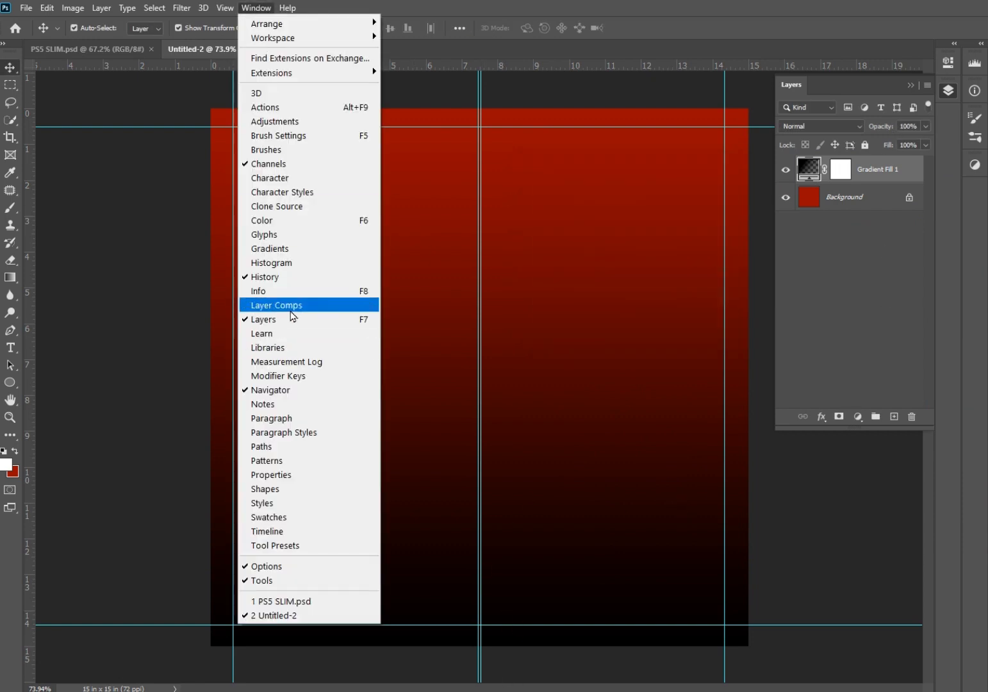
pyautogui.click(477, 465)
# Switch to File Explorer and place R (55).jpeg from the Downloads folder into the Untitled-2 document.
pyautogui.hotkey('alt', 'Tab')
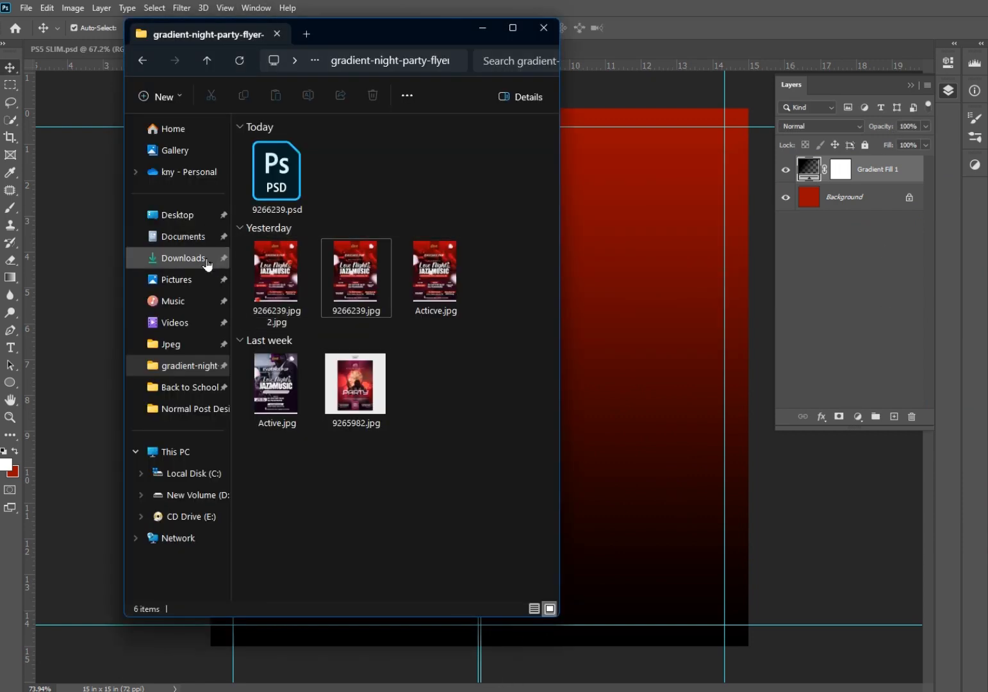
pyautogui.click(183, 258)
pyautogui.click(374, 207)
pyautogui.click(310, 301)
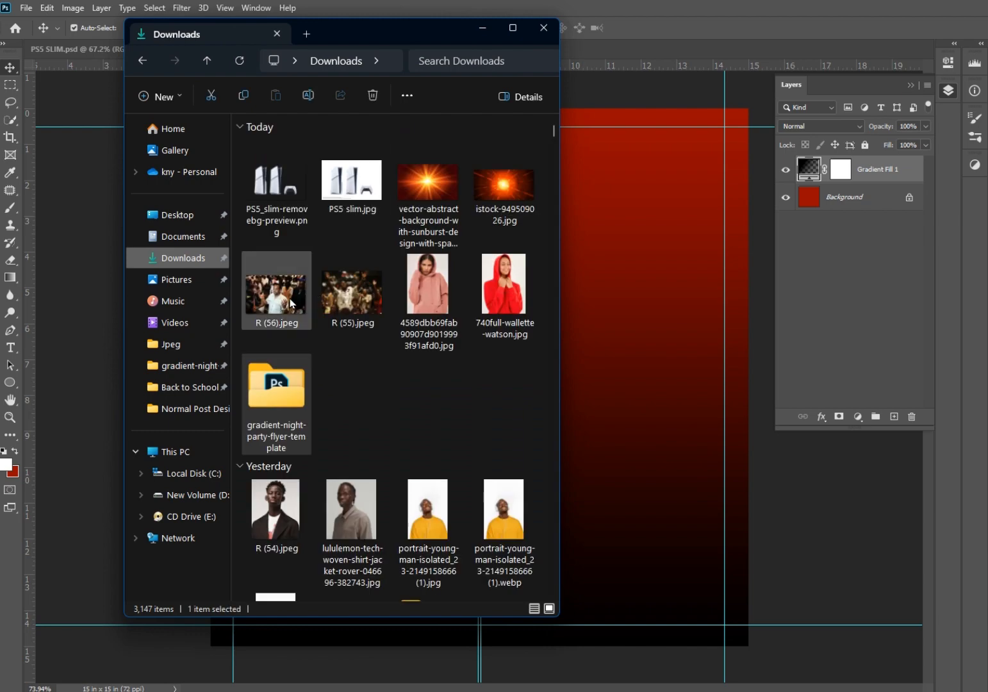
pyautogui.moveTo(351, 292); pyautogui.dragTo(627, 354)
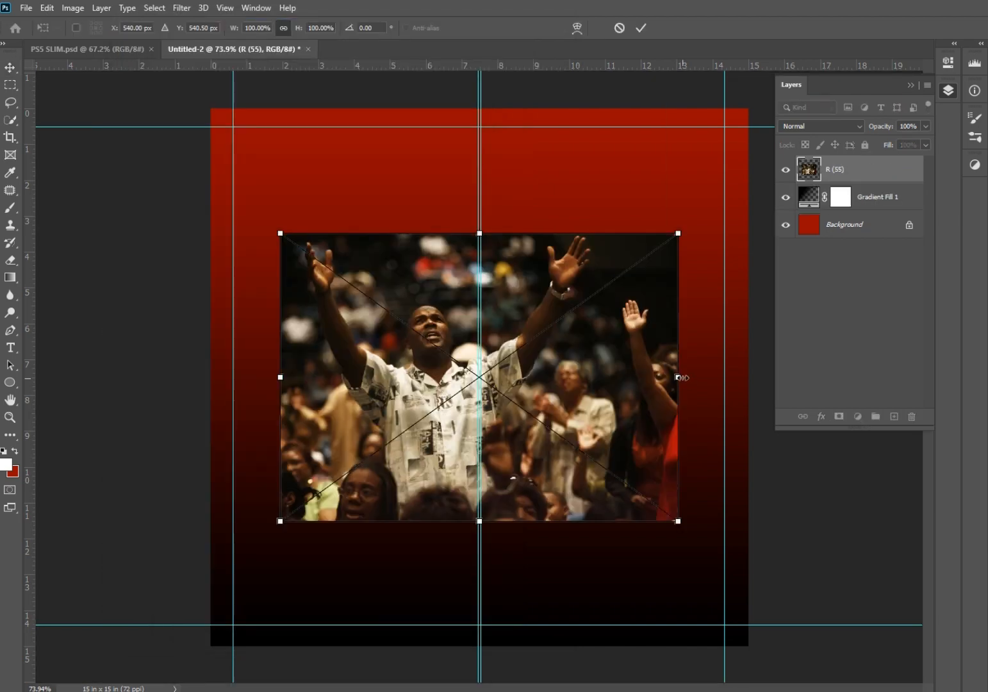
# Enlarge the placed crowd photo to span the canvas width and position it over the upper part of the canvas.
pyautogui.moveTo(678, 377); pyautogui.dragTo(820, 378)
pyautogui.moveTo(594, 399); pyautogui.dragTo(527, 329)
pyautogui.moveTo(199, 305); pyautogui.dragTo(172, 311)
pyautogui.moveTo(409, 306); pyautogui.dragTo(437, 331)
pyautogui.press('Return')
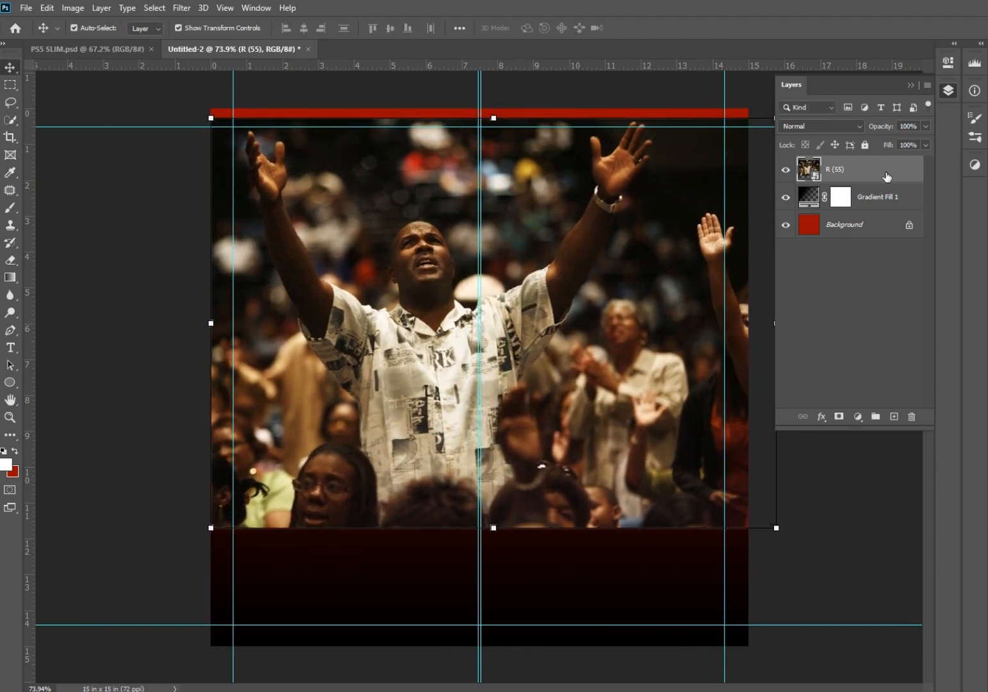
# Set the crowd photo's blend mode to Soft Light and move it up past the canvas's upper edge.
pyautogui.click(820, 126)
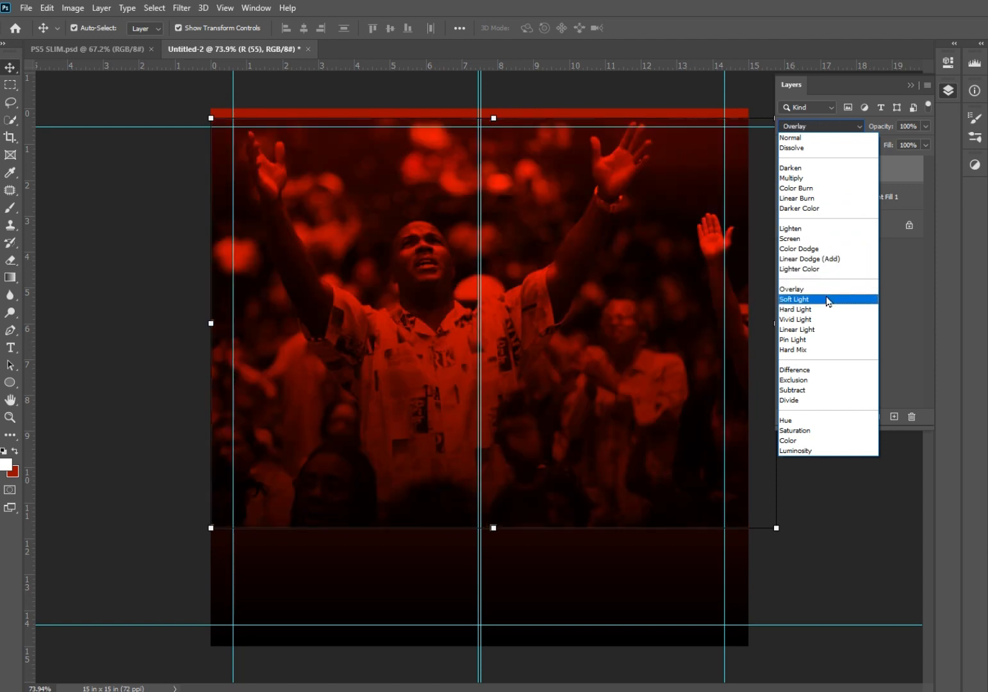
pyautogui.click(827, 299)
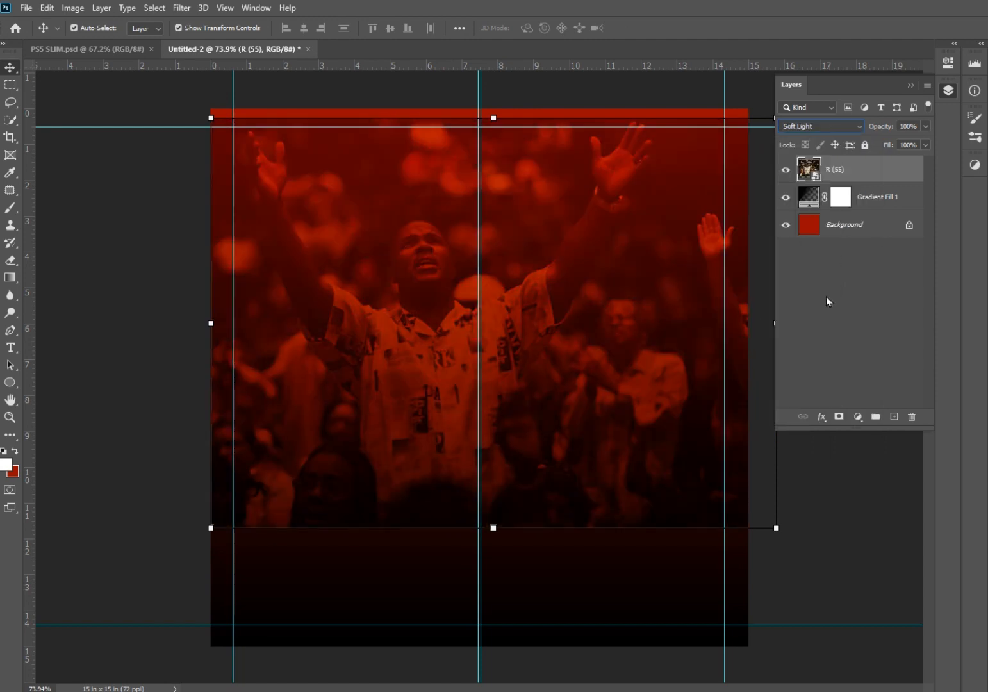
pyautogui.moveTo(556, 307); pyautogui.dragTo(555, 266)
# Rasterize the crowd photo and fade its lower part into the background with a soft Eraser at 29% opacity.
pyautogui.click(11, 260)
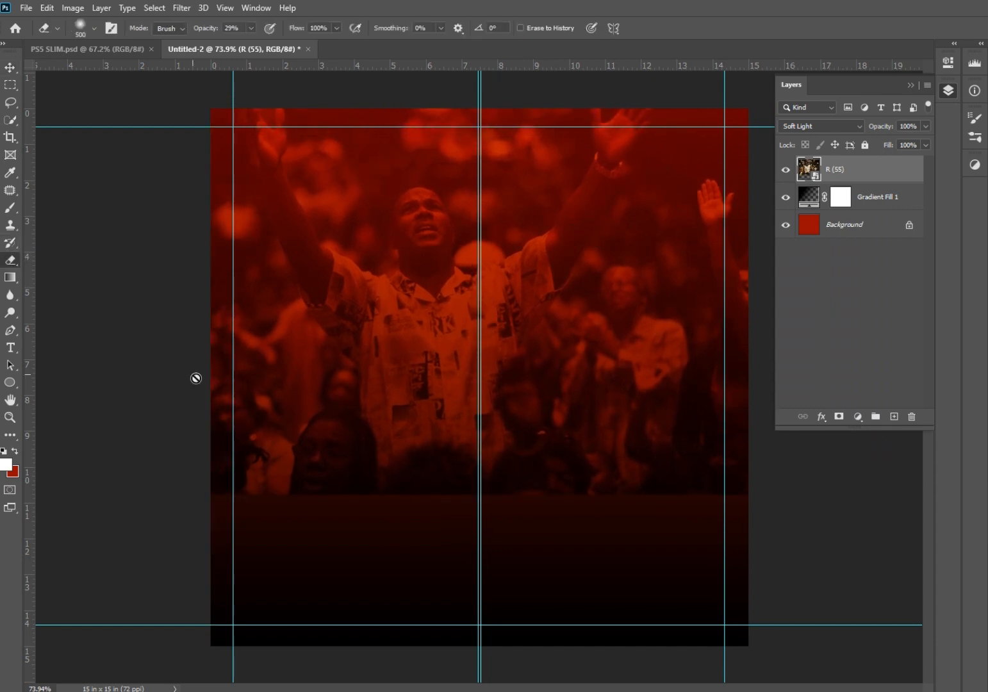
pyautogui.click(298, 438)
pyautogui.click(626, 272)
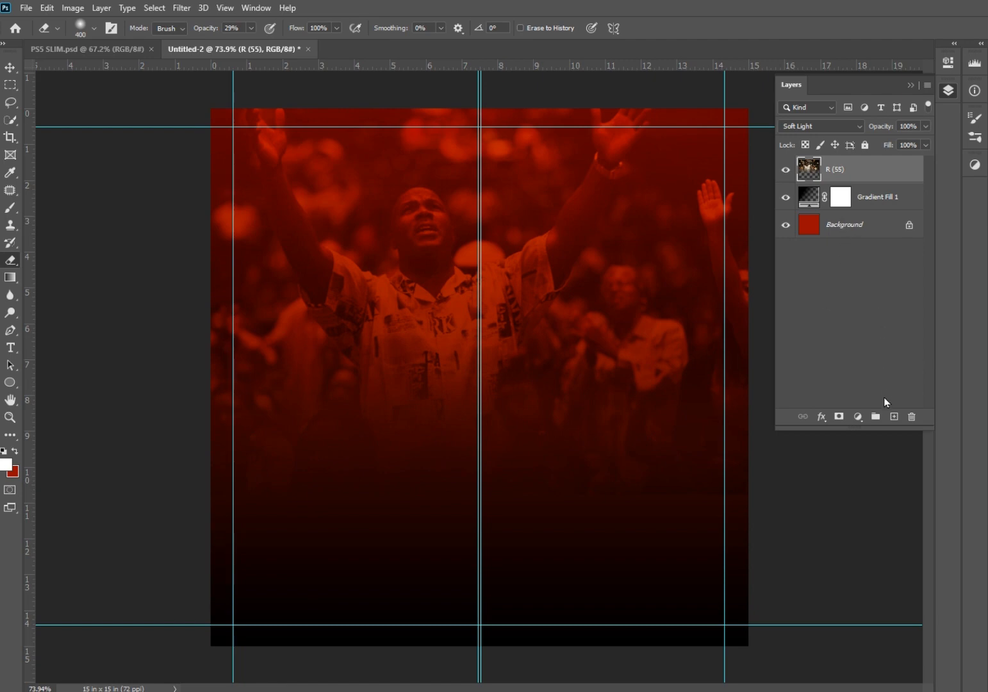
# Create a new layer above the crowd photo and choose a brighter red for the Brush tool.
pyautogui.click(894, 417)
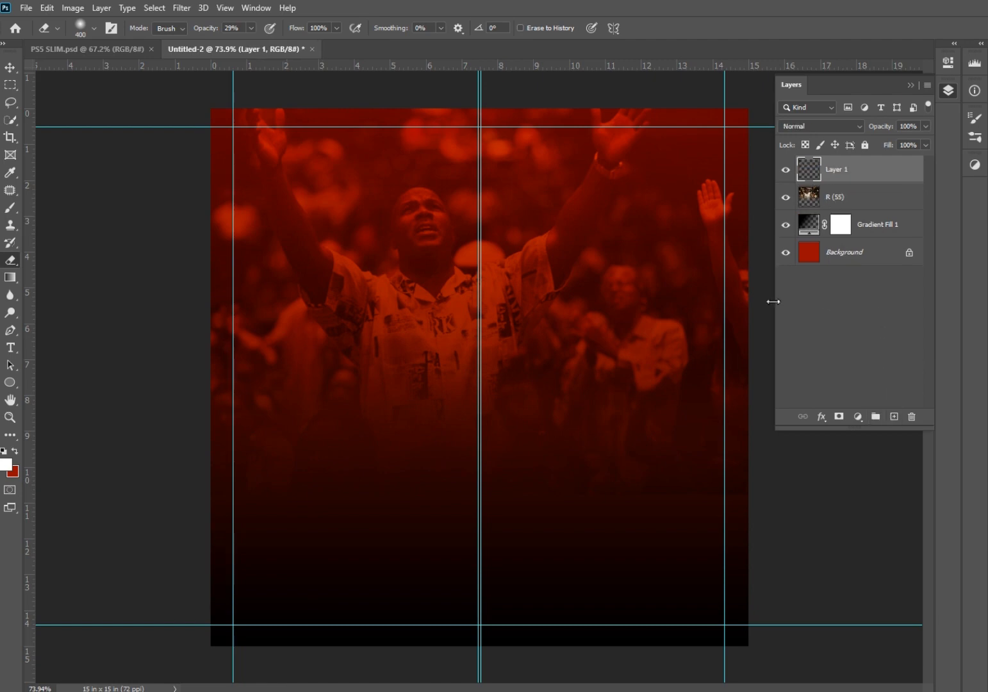
pyautogui.click(11, 208)
pyautogui.click(16, 474)
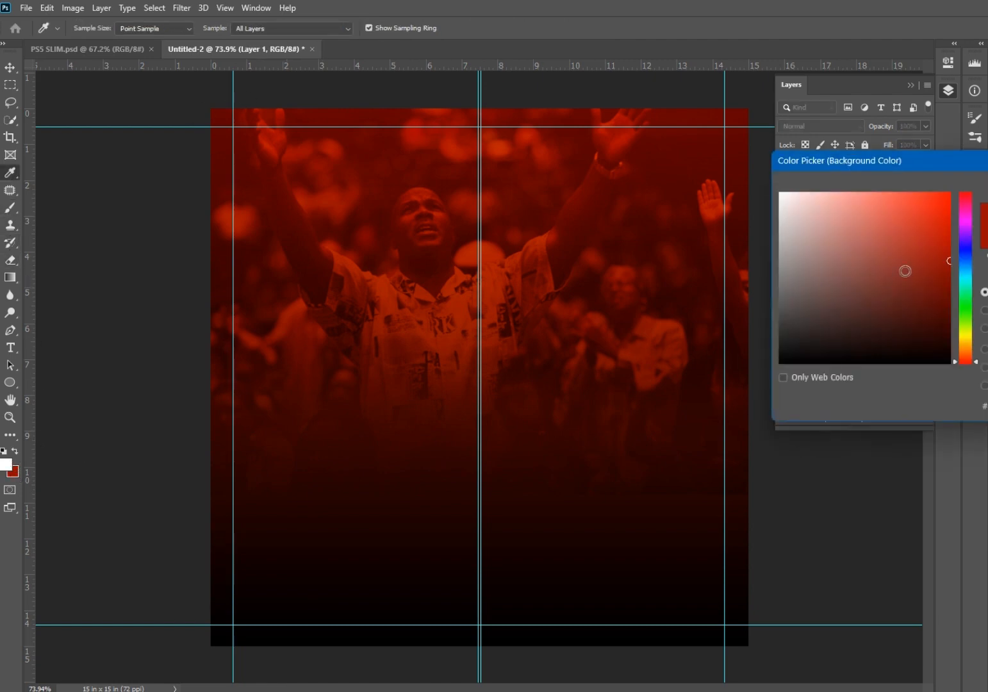
pyautogui.press('Return')
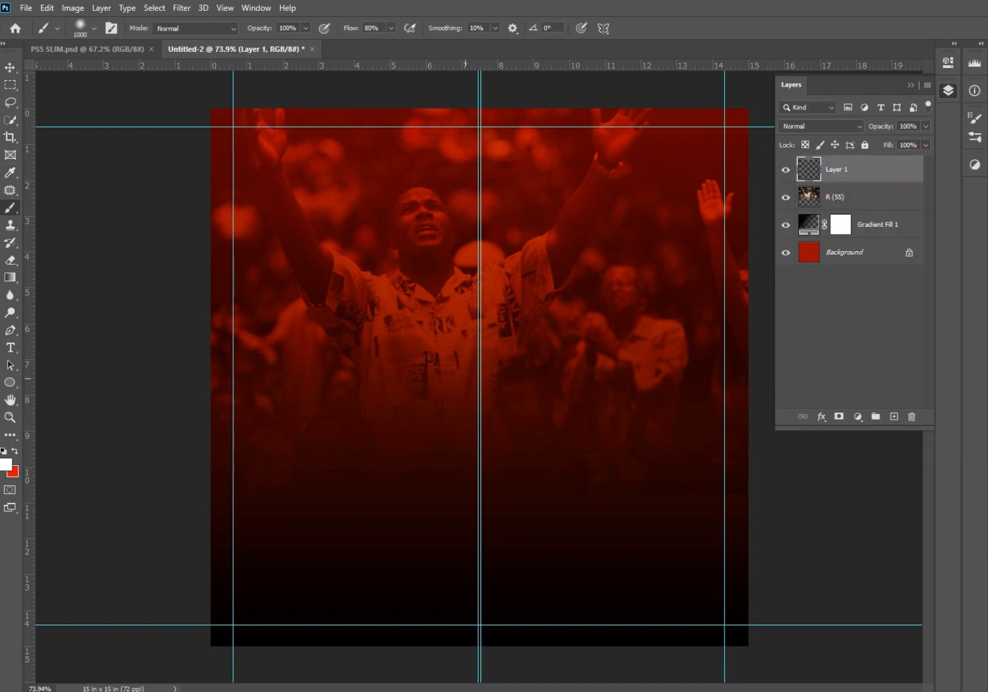
# Paint a soft bright red glow in the middle of the canvas with the 1000 px brush.
pyautogui.click(442, 410)
pyautogui.hotkey('ctrl', 'z')
pyautogui.click(15, 452)
pyautogui.click(474, 352)
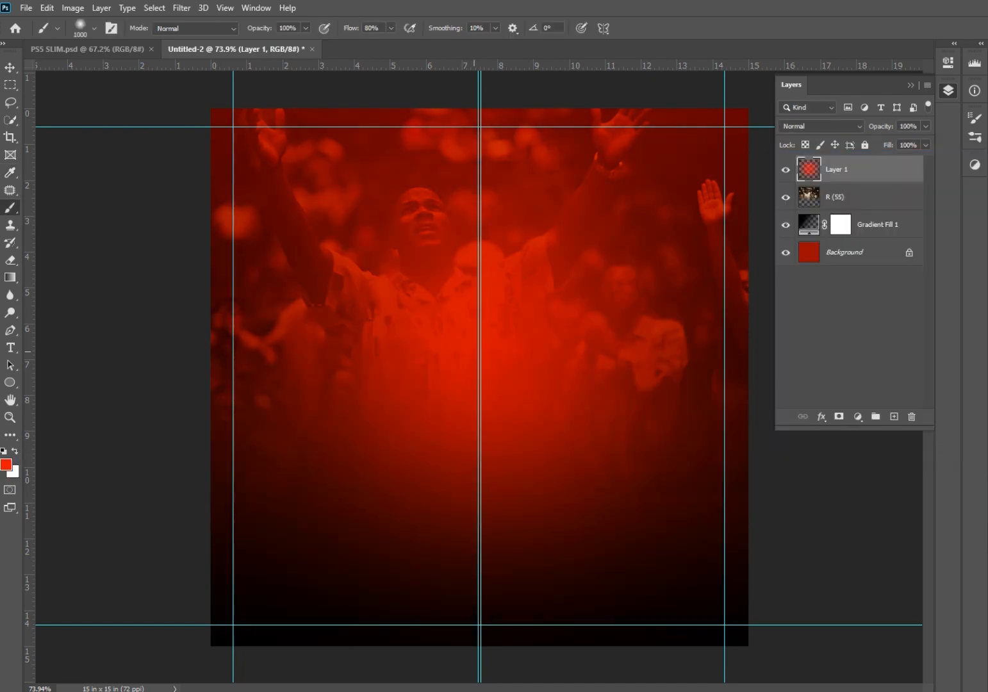
# Set the red glow layer's blend mode to Linear Light and its opacity to 54%.
pyautogui.click(840, 127)
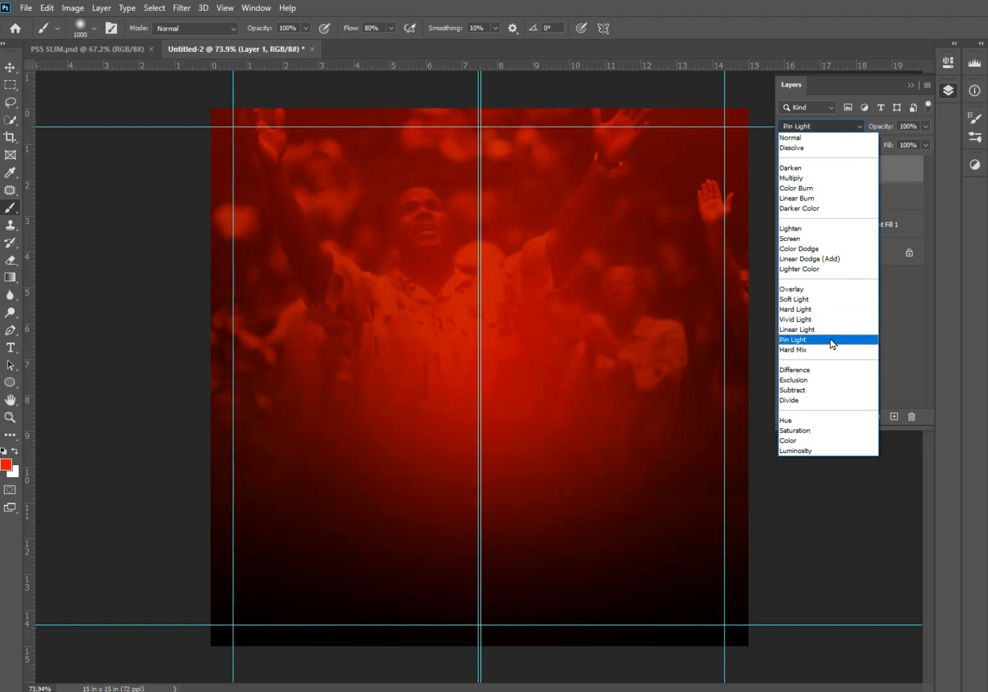
pyautogui.click(829, 329)
pyautogui.moveTo(867, 131); pyautogui.dragTo(846, 137)
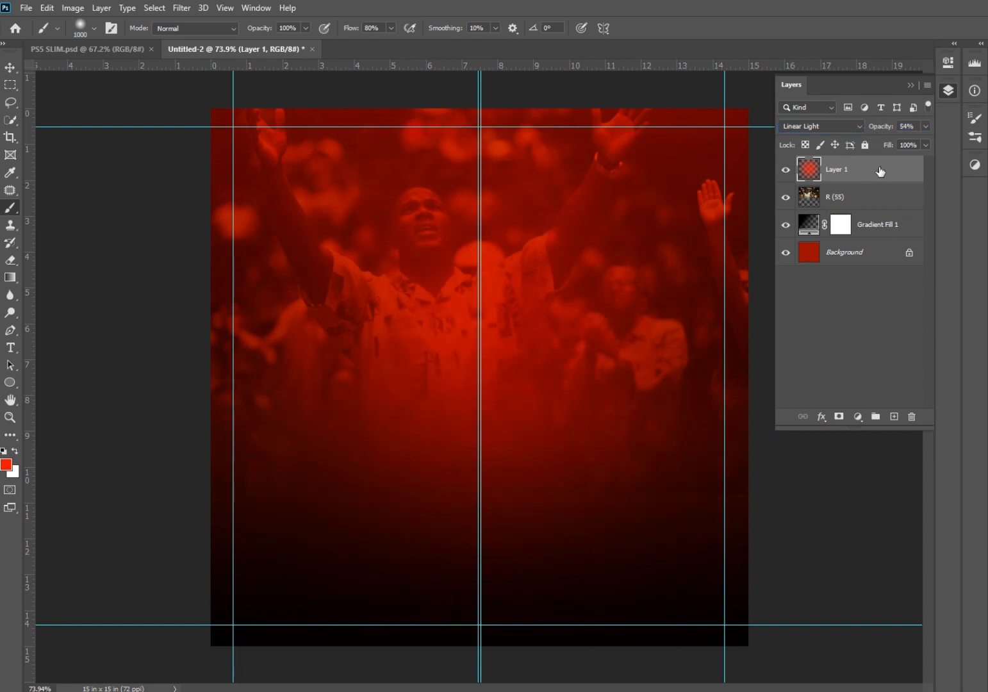
pyautogui.click(10, 67)
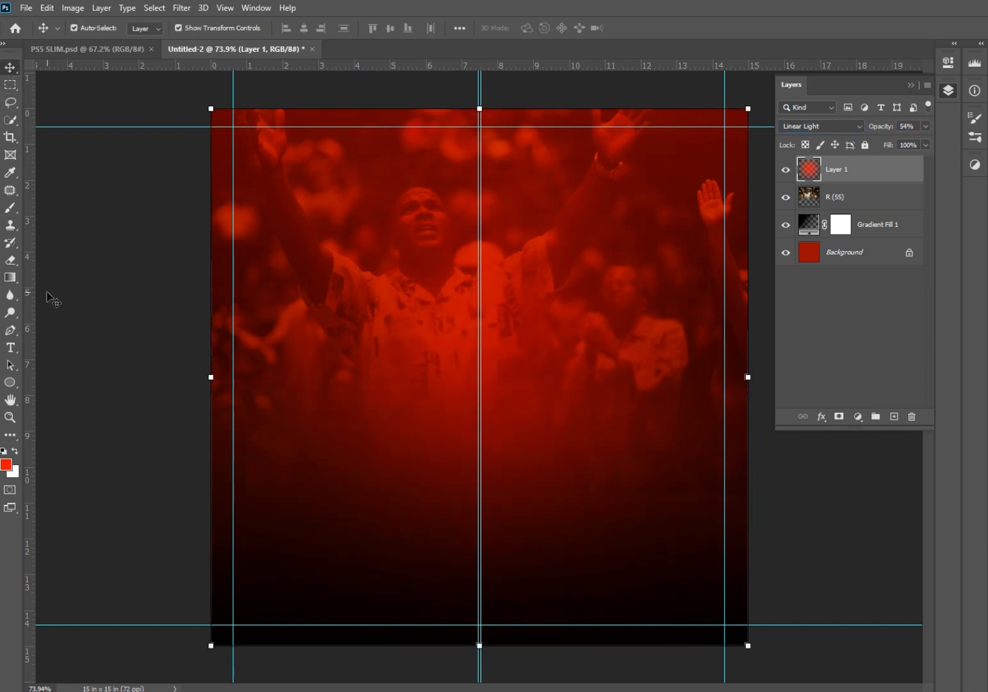
# Add a white text layer reading MEGA PRAISE in Arial Bold over the crowd photo.
pyautogui.click(11, 347)
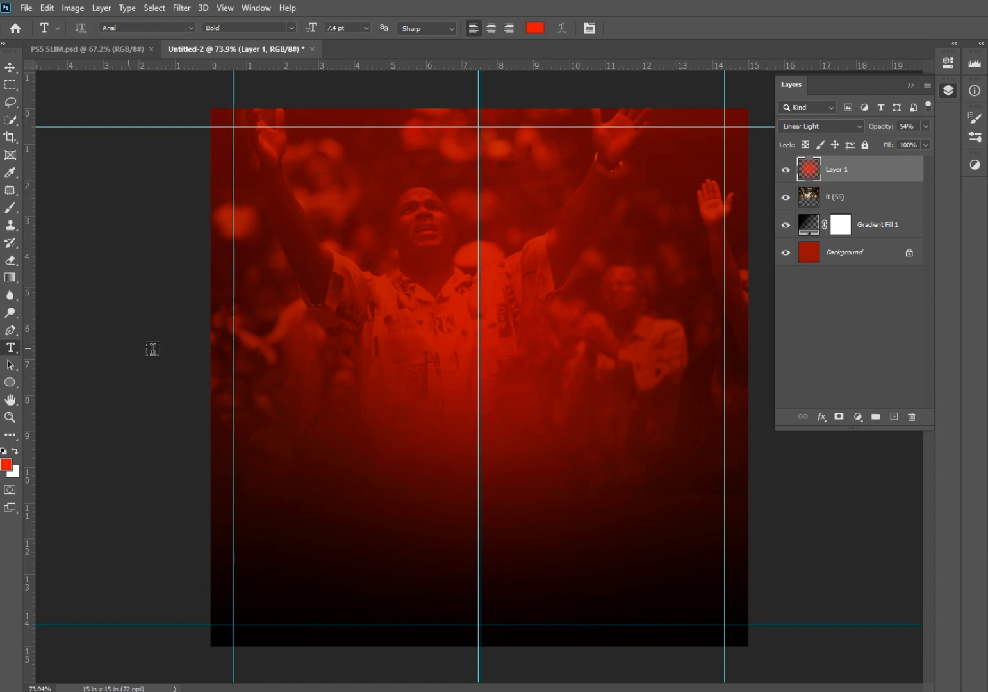
pyautogui.click(530, 32)
pyautogui.moveTo(849, 232); pyautogui.dragTo(777, 190)
pyautogui.press('Return')
pyautogui.click(342, 350)
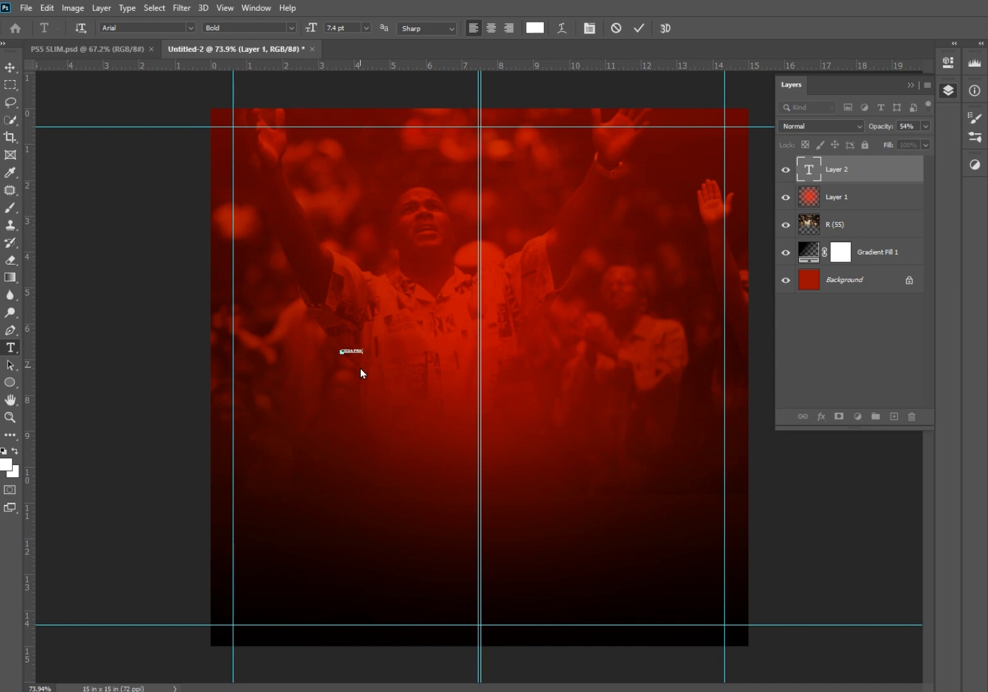
pyautogui.click(638, 29)
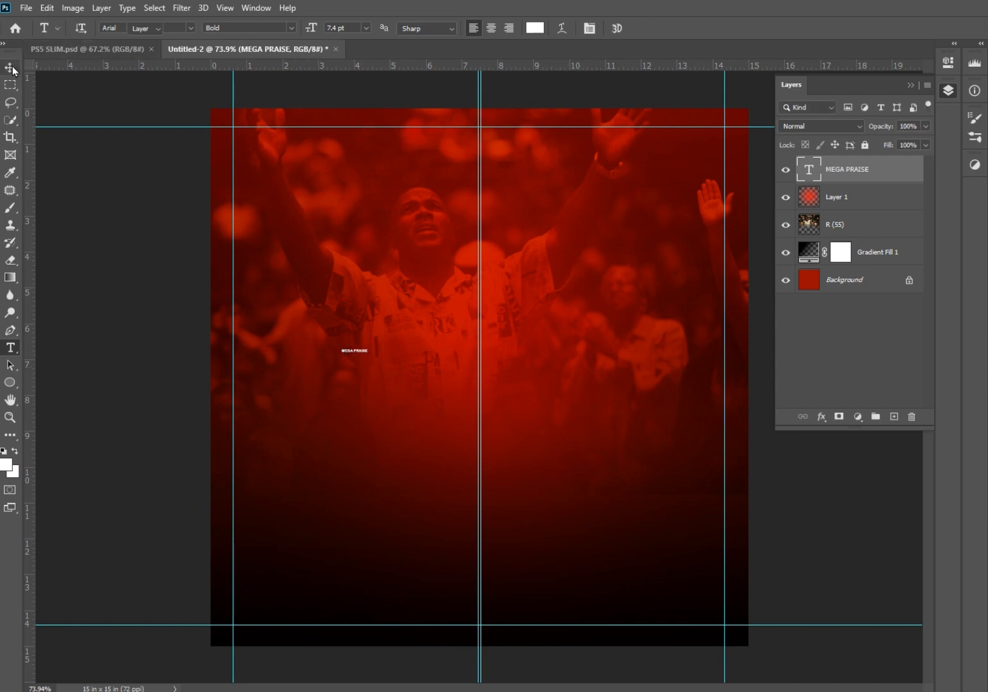
# Scale the MEGA PRAISE text up to about 1344% and centre it on the vertical centre guides.
pyautogui.hotkey('ctrl', 't')
pyautogui.moveTo(367, 353); pyautogui.dragTo(686, 353)
pyautogui.moveTo(552, 314); pyautogui.dragTo(518, 346)
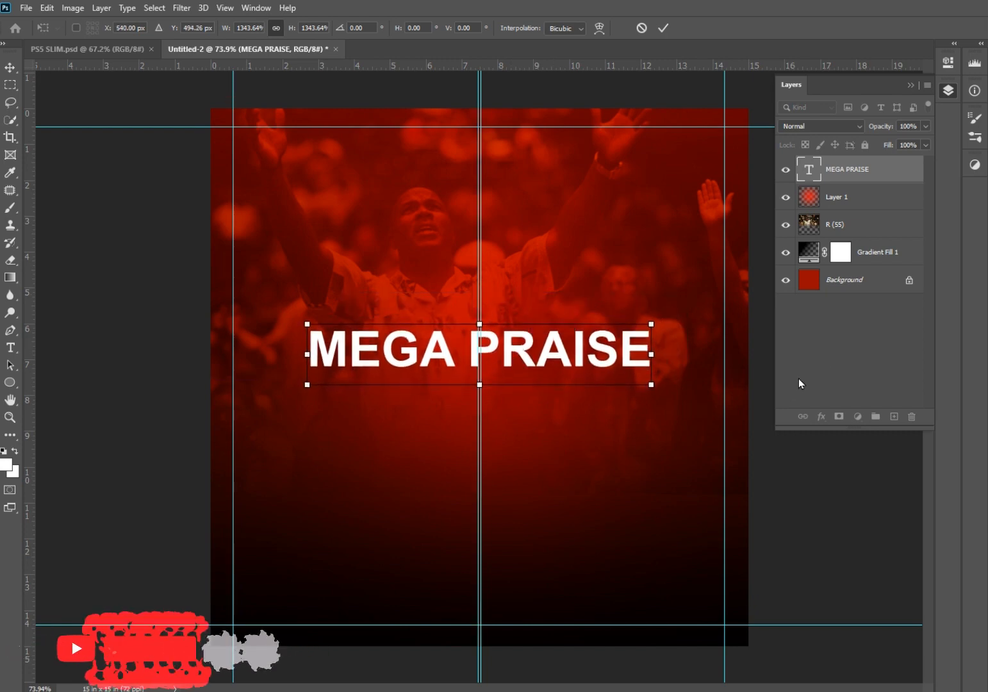
pyautogui.press('Return')
# Set the MEGA PRAISE text's tracking to -40 and its font style to Black.
pyautogui.click(948, 62)
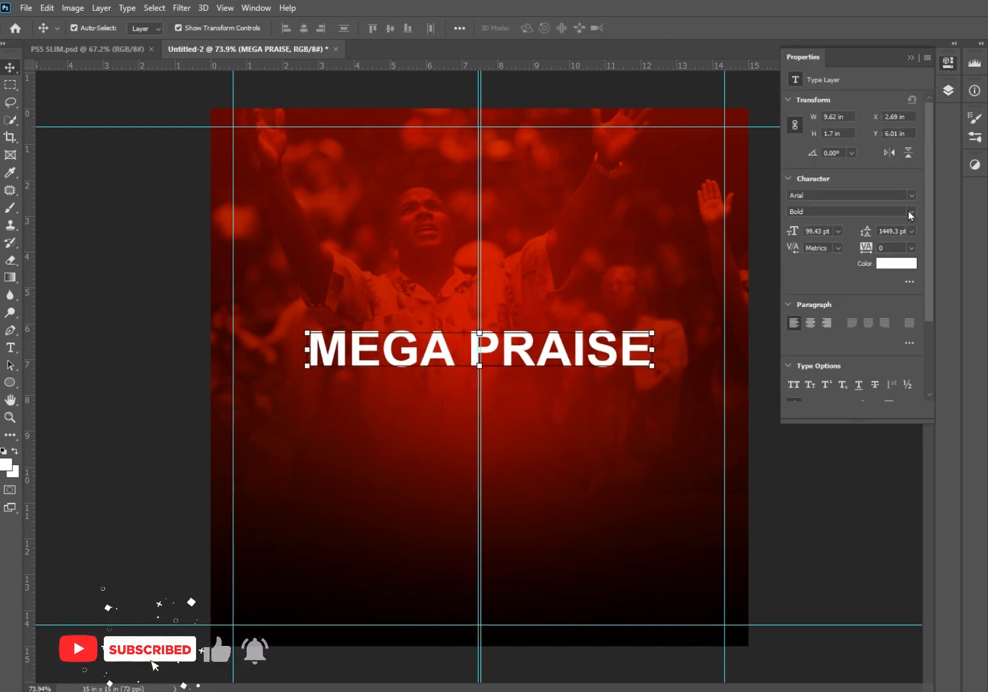
pyautogui.moveTo(866, 249); pyautogui.dragTo(865, 249)
pyautogui.click(912, 211)
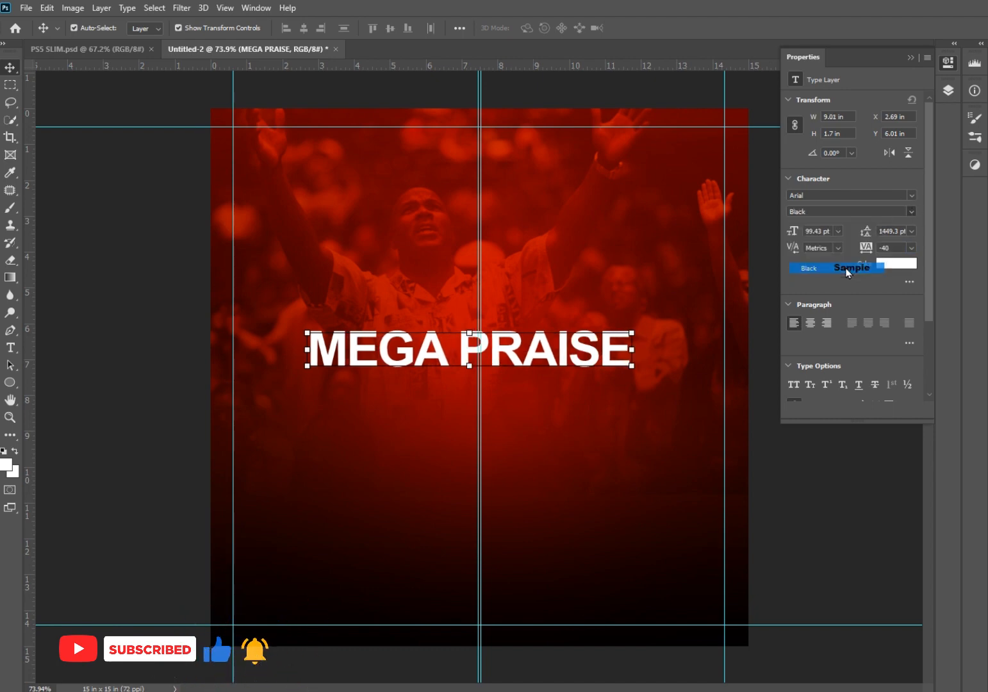
pyautogui.click(846, 270)
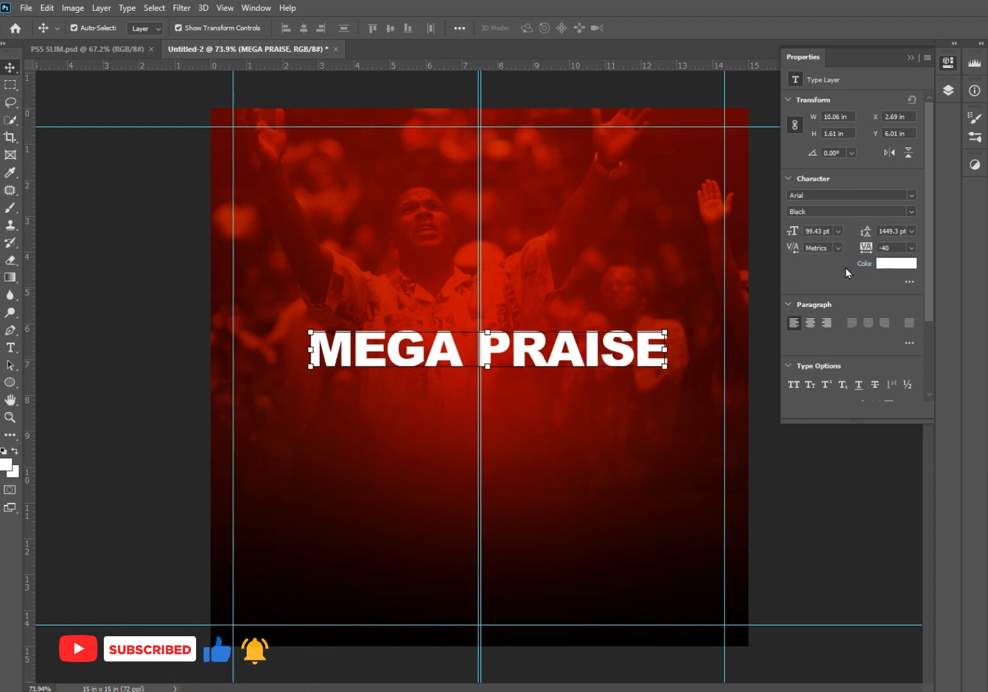
# Change the MEGA PRAISE text to Impact with -30 tracking and move it back onto the vertical centre guides.
pyautogui.click(911, 194)
pyautogui.click(890, 255)
pyautogui.moveTo(448, 350); pyautogui.dragTo(504, 351)
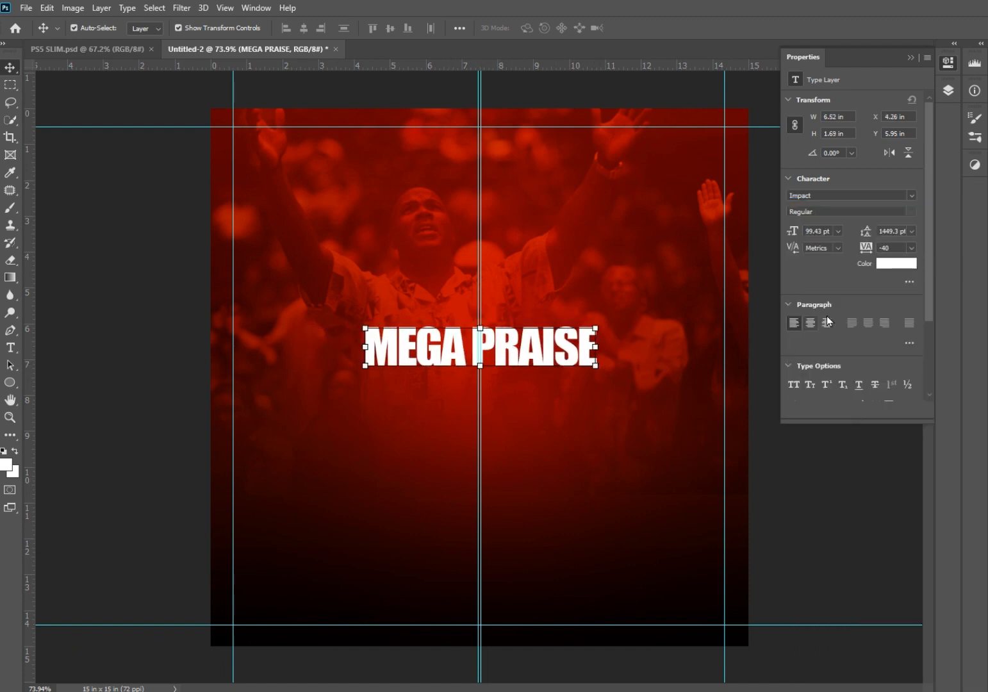
pyautogui.write('-')
pyautogui.press('Return')
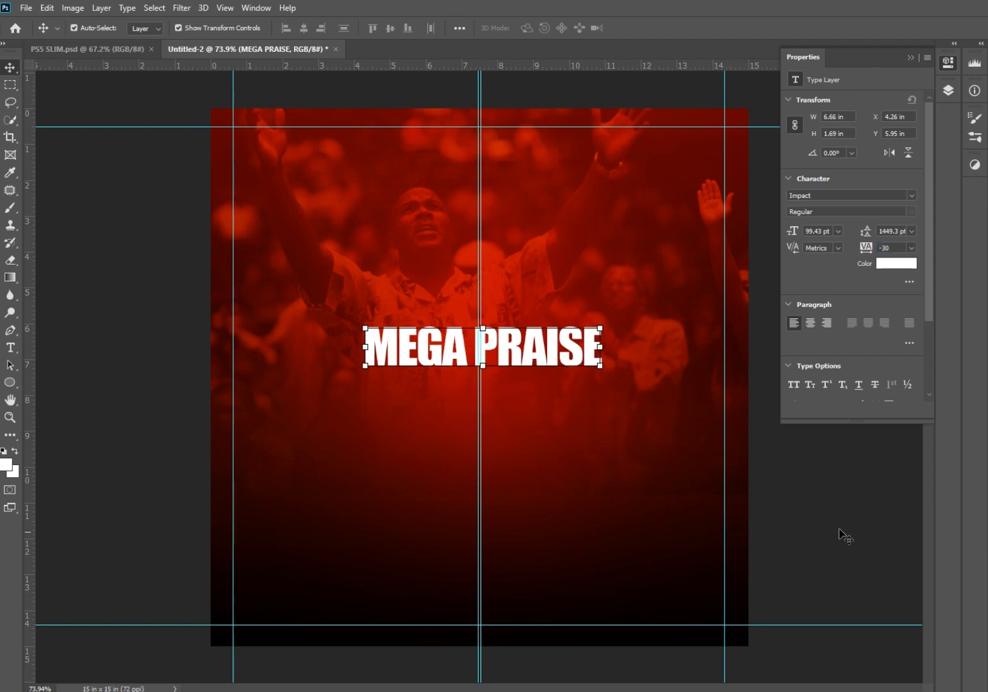
# Duplicate the MEGA PRAISE text directly below the original and replace the copy's wording with CONFERENCE.
pyautogui.click(462, 361)
pyautogui.moveTo(506, 344); pyautogui.dragTo(506, 394)
pyautogui.click(10, 347)
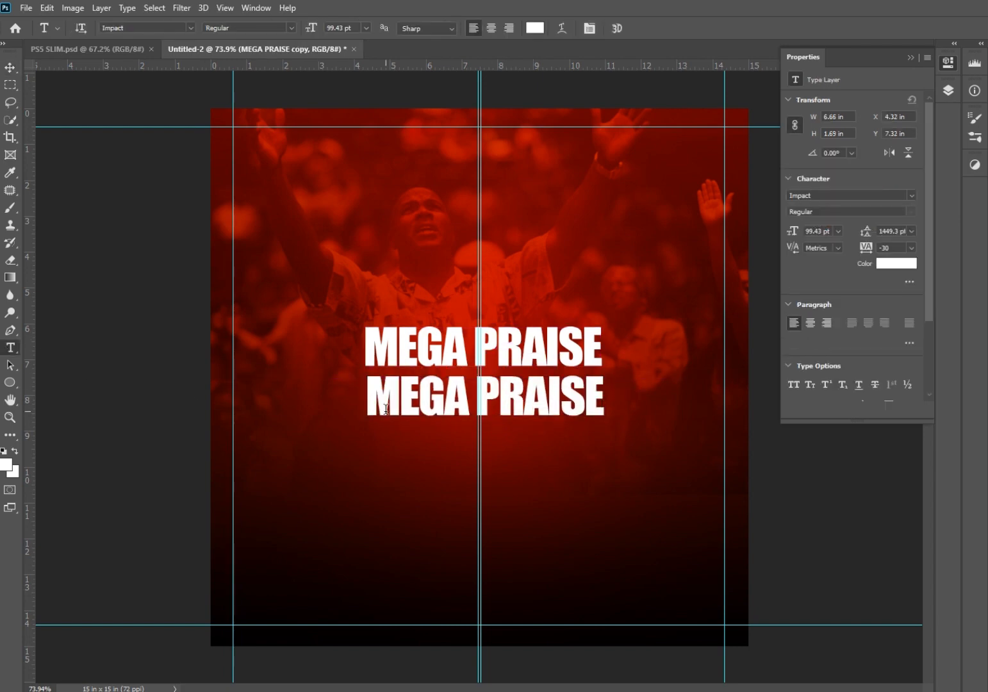
pyautogui.moveTo(368, 395); pyautogui.dragTo(696, 395)
pyautogui.write('CONF')
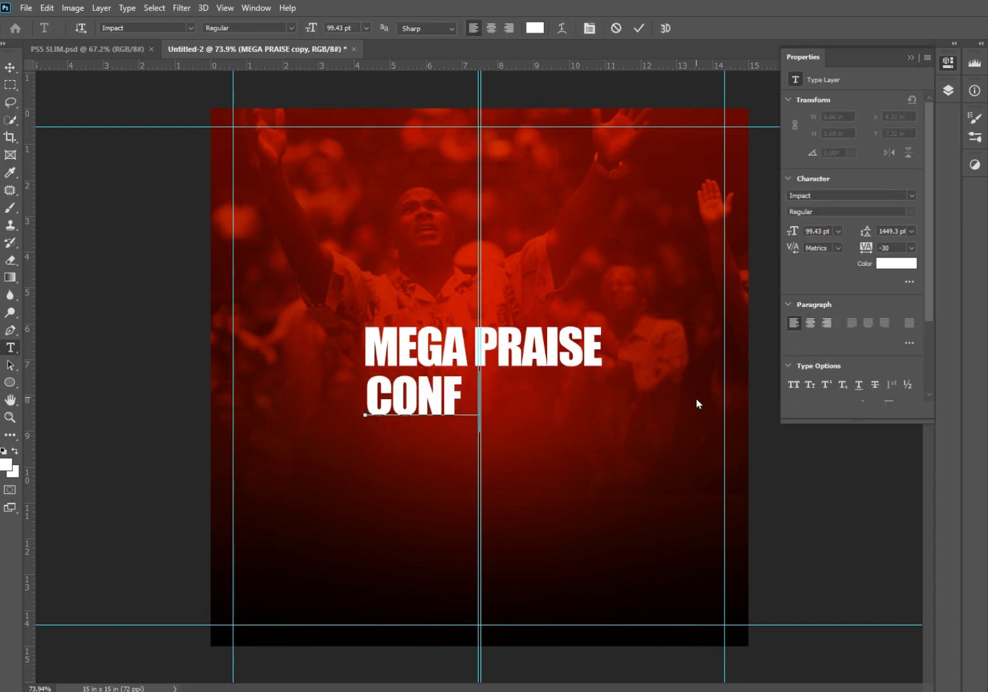
pyautogui.write('ERENCE')
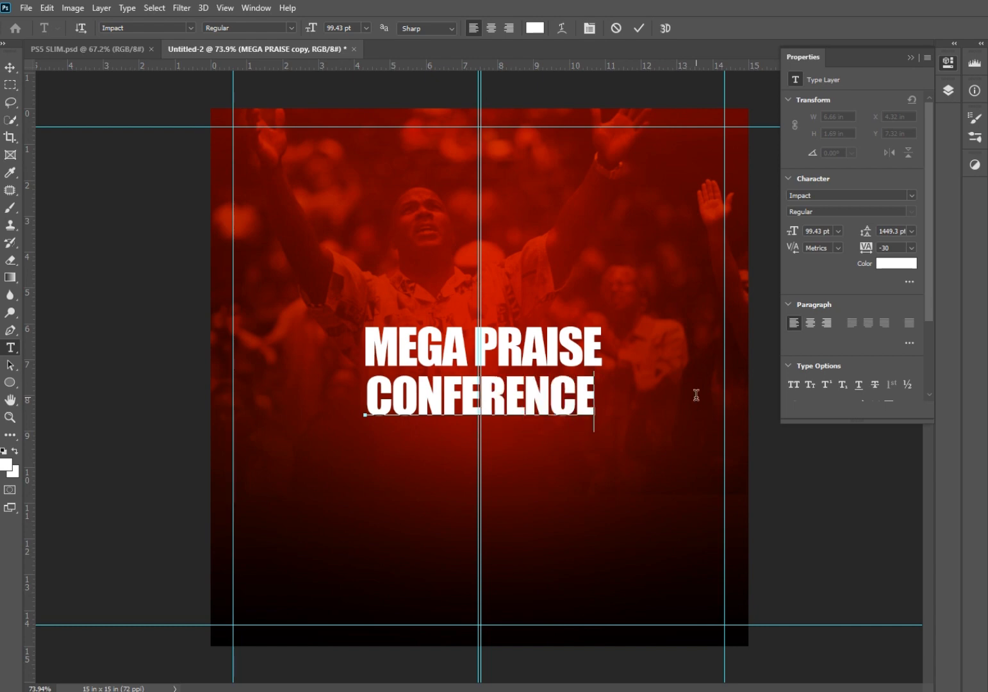
# Scale the CONFERENCE text to about 124% and centre it on the vertical guides beneath MEGA PRAISE.
pyautogui.click(638, 28)
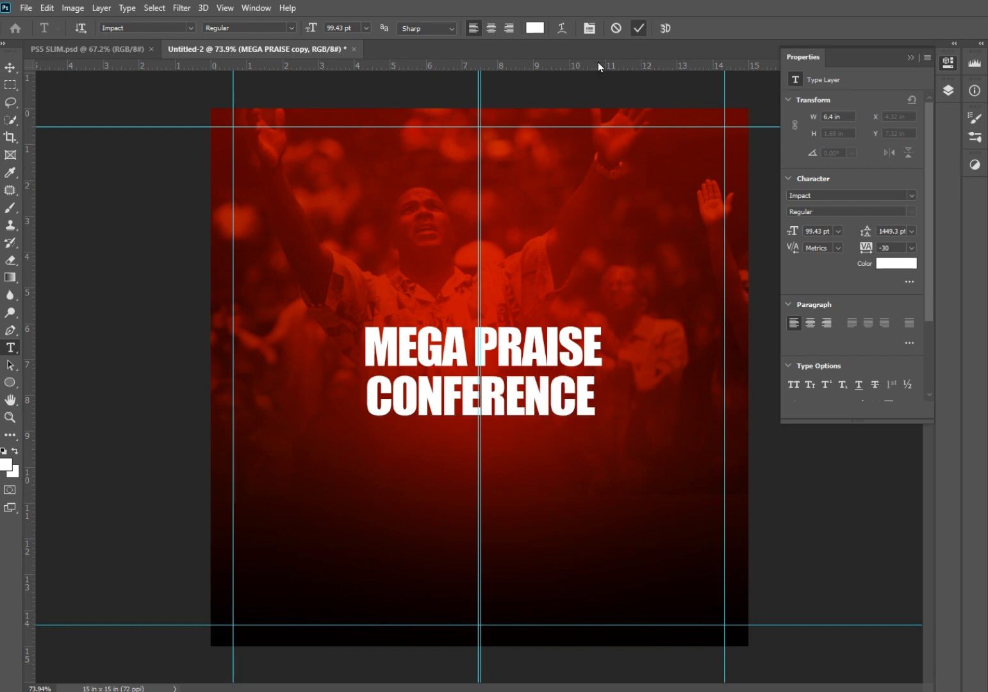
pyautogui.click(10, 68)
pyautogui.moveTo(597, 397); pyautogui.dragTo(660, 394)
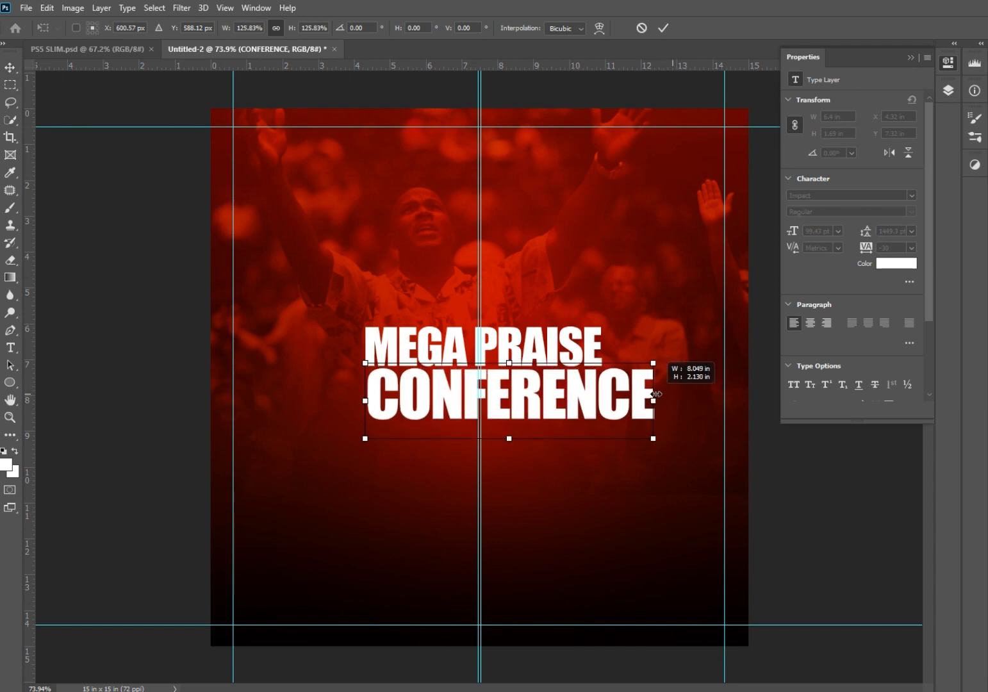
pyautogui.moveTo(550, 401); pyautogui.dragTo(519, 408)
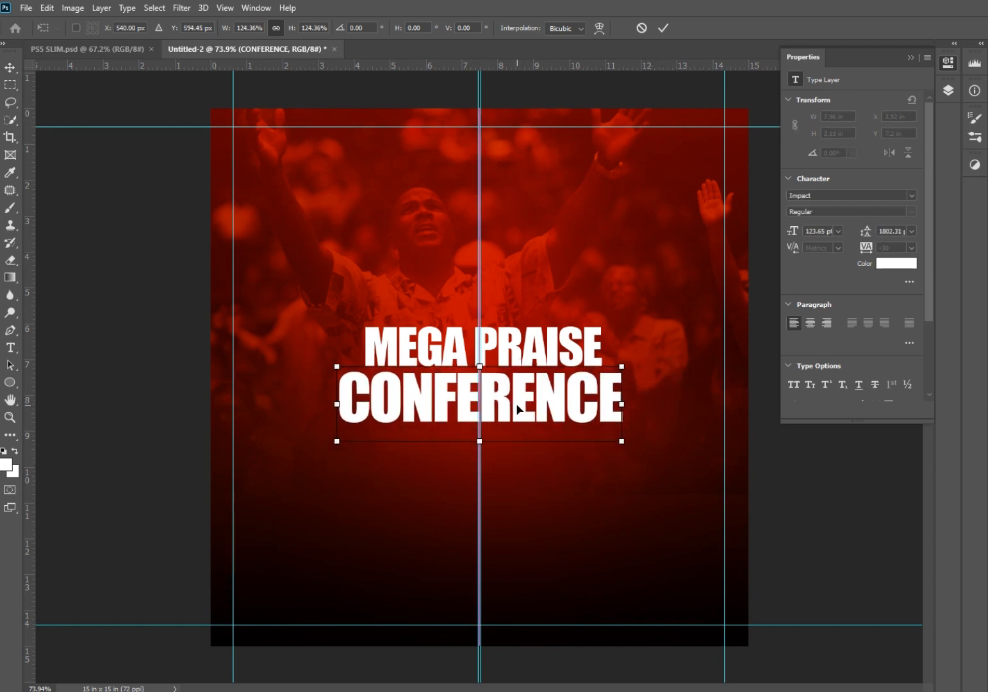
pyautogui.click(665, 29)
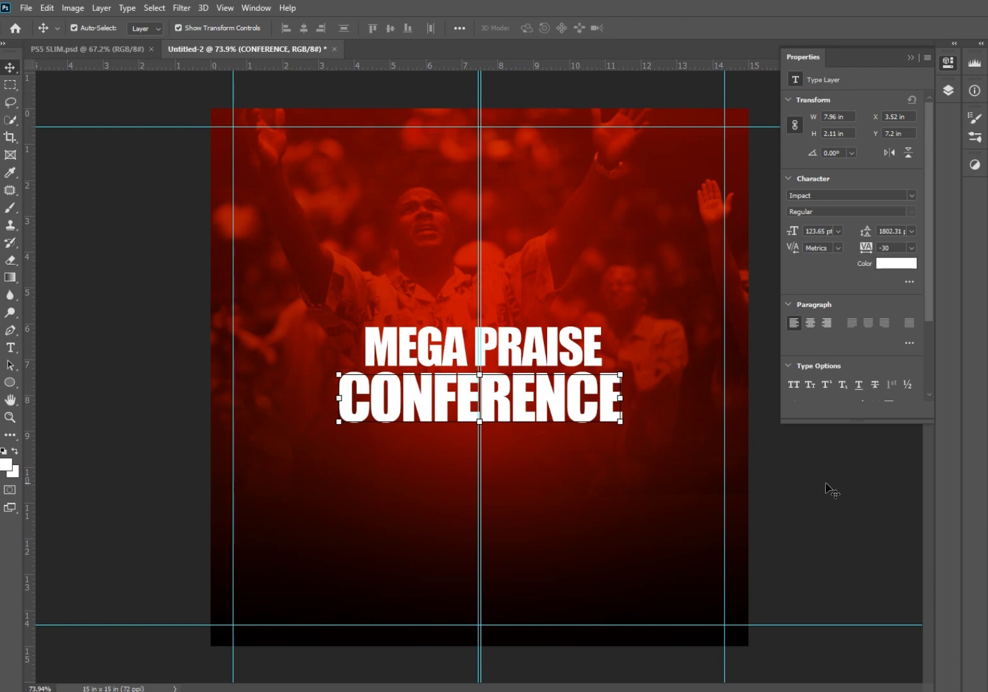
pyautogui.click(839, 492)
# Scale MEGA PRAISE and CONFERENCE together to about 115% and tilt them about -5.74° around the vertical centre guides.
pyautogui.click(555, 410)
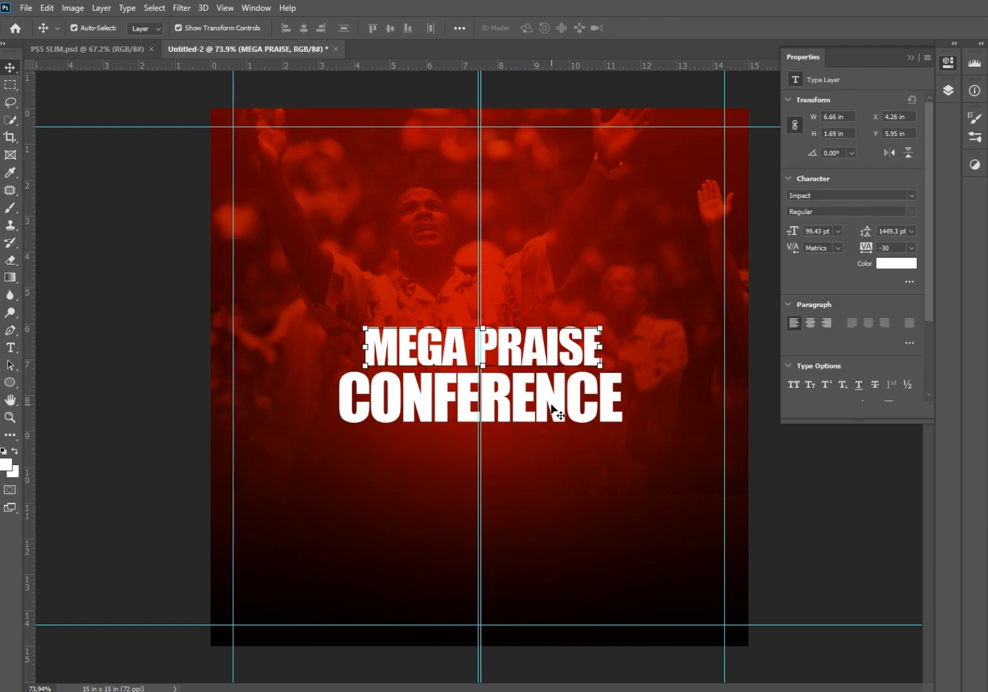
pyautogui.moveTo(627, 376); pyautogui.dragTo(664, 350)
pyautogui.moveTo(568, 384); pyautogui.dragTo(547, 387)
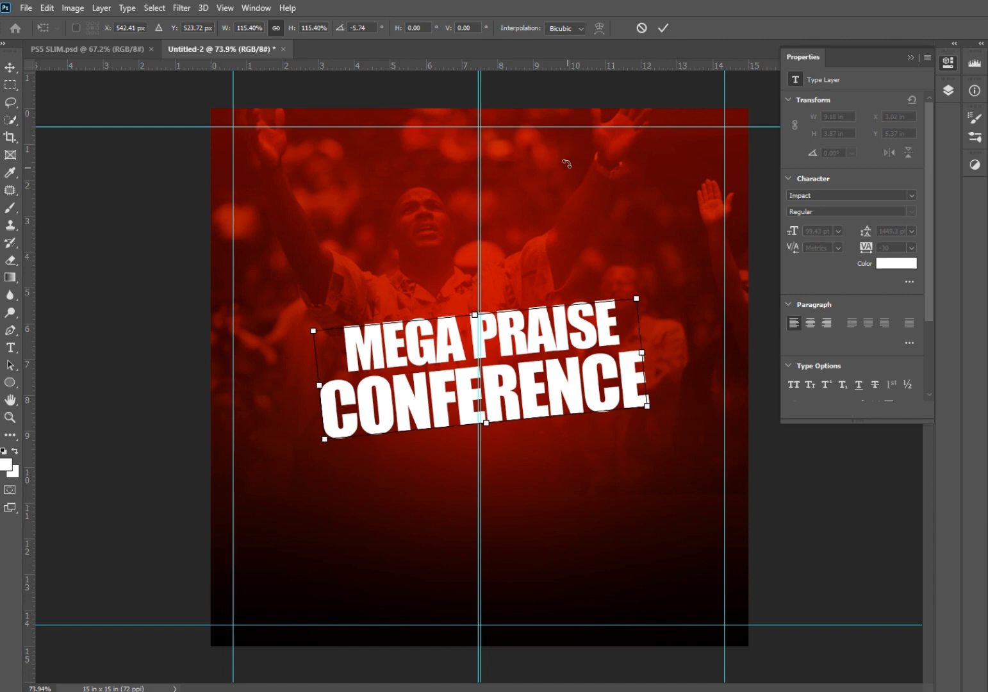
pyautogui.click(663, 28)
pyautogui.click(633, 461)
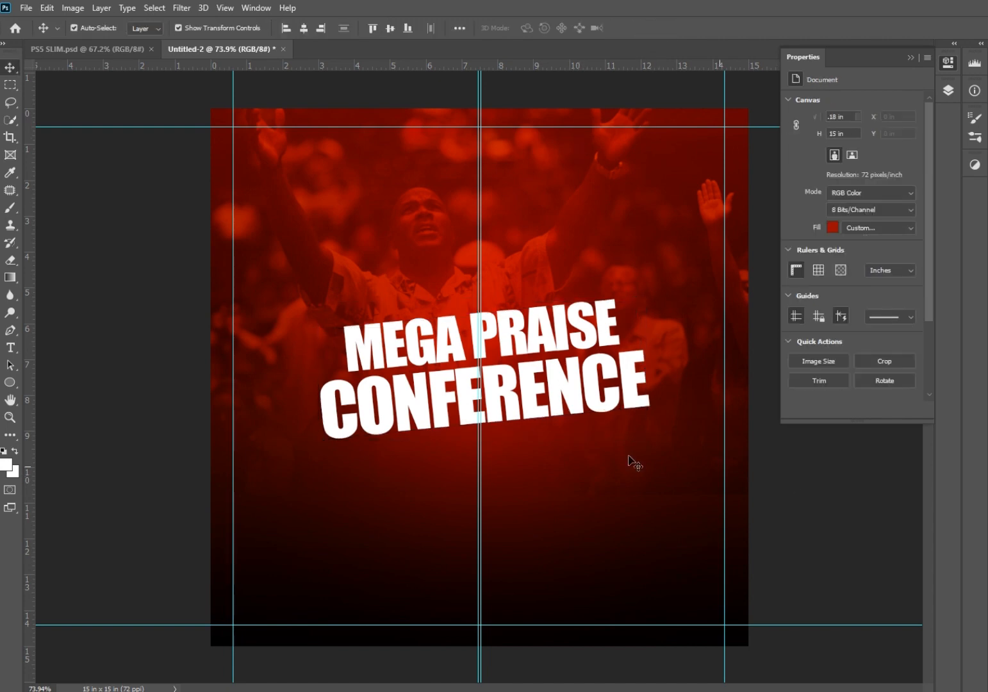
# Add the text 2024 beneath CONFERENCE, enlarged to about 69 pt and centred on the vertical guides.
pyautogui.click(11, 350)
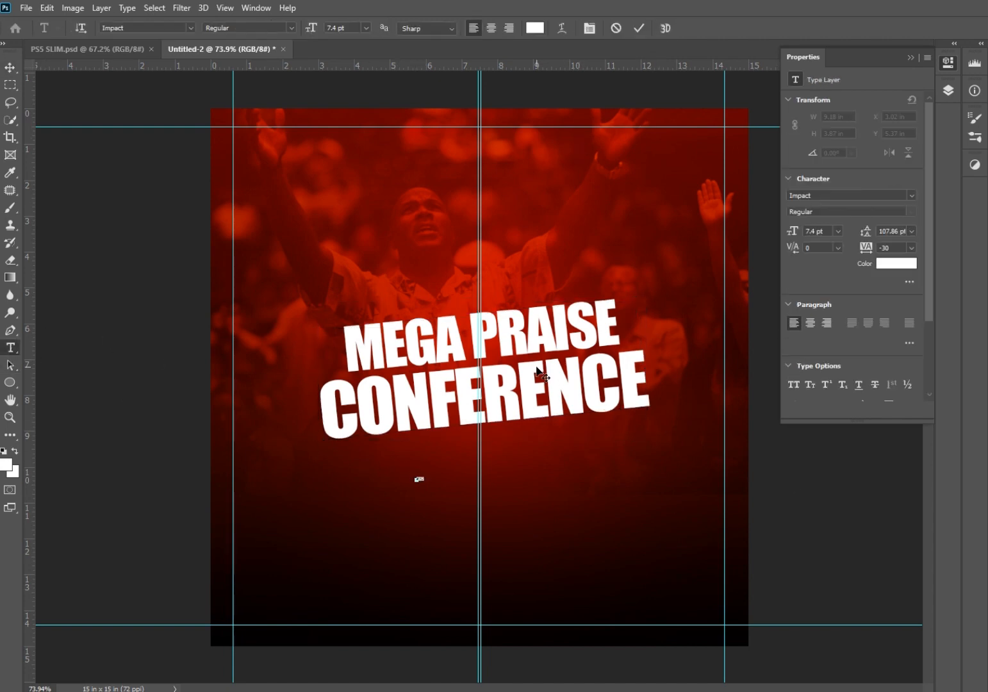
pyautogui.hotkey('ctrl', 'Return')
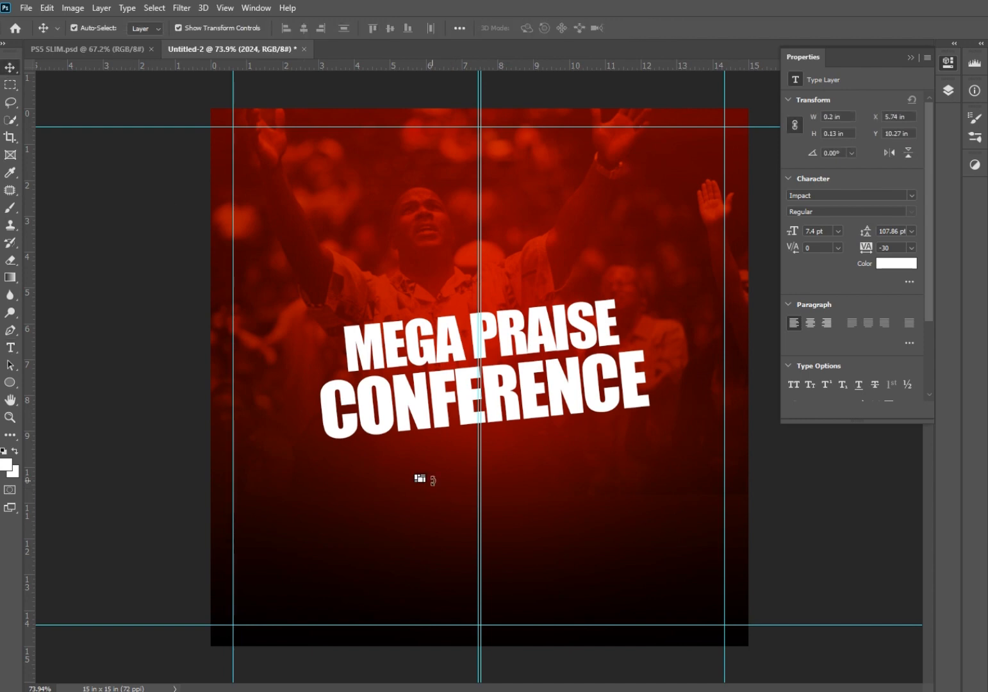
pyautogui.hotkey('ctrl', 't')
pyautogui.moveTo(463, 481); pyautogui.dragTo(524, 450)
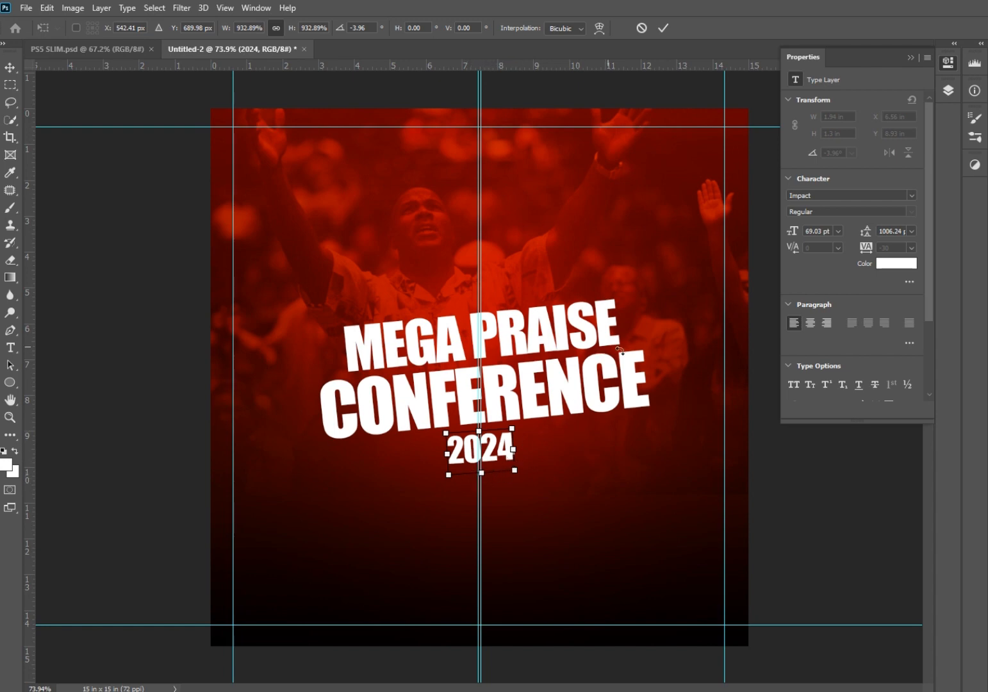
# Rotate the 2024 text to about -7.58° so it follows the headline's tilt.
pyautogui.press('Escape')
pyautogui.hotkey('ctrl', 't')
pyautogui.moveTo(522, 448); pyautogui.dragTo(530, 465)
pyautogui.press('Return')
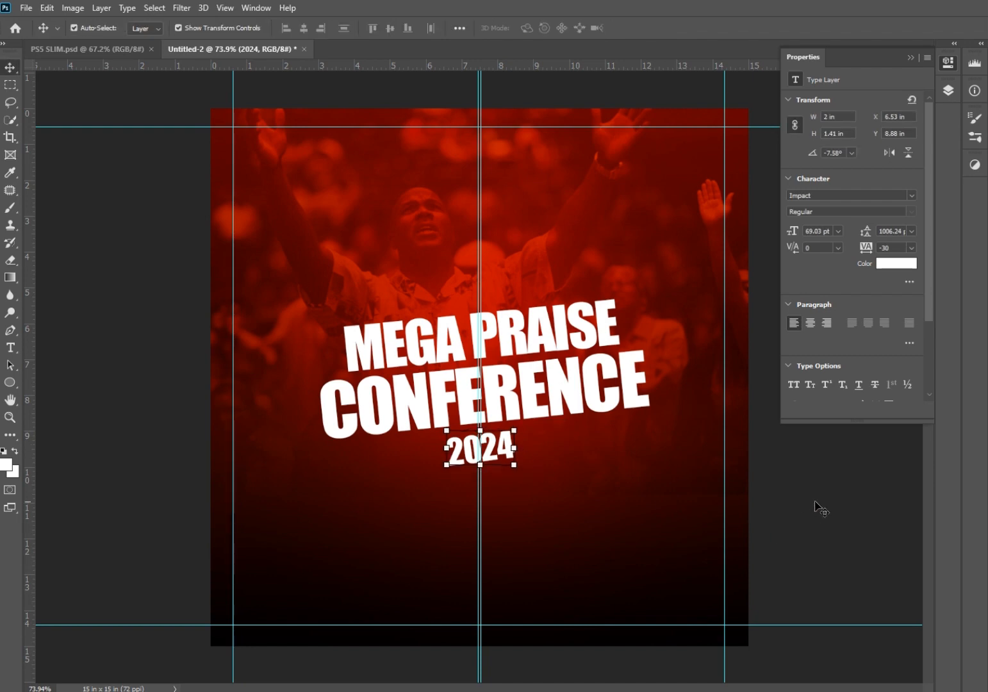
# Draw a thin white rectangle bar to the right of 2024 and rotate it about -7.46°.
pyautogui.click(9, 383)
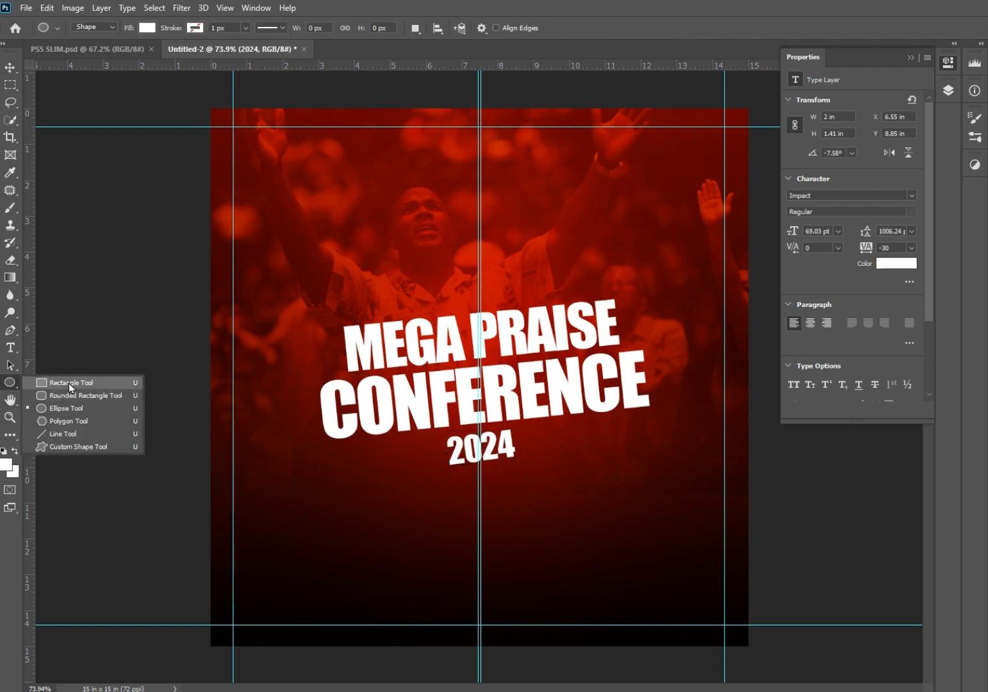
pyautogui.click(69, 383)
pyautogui.moveTo(525, 439); pyautogui.dragTo(581, 436)
pyautogui.press('v')
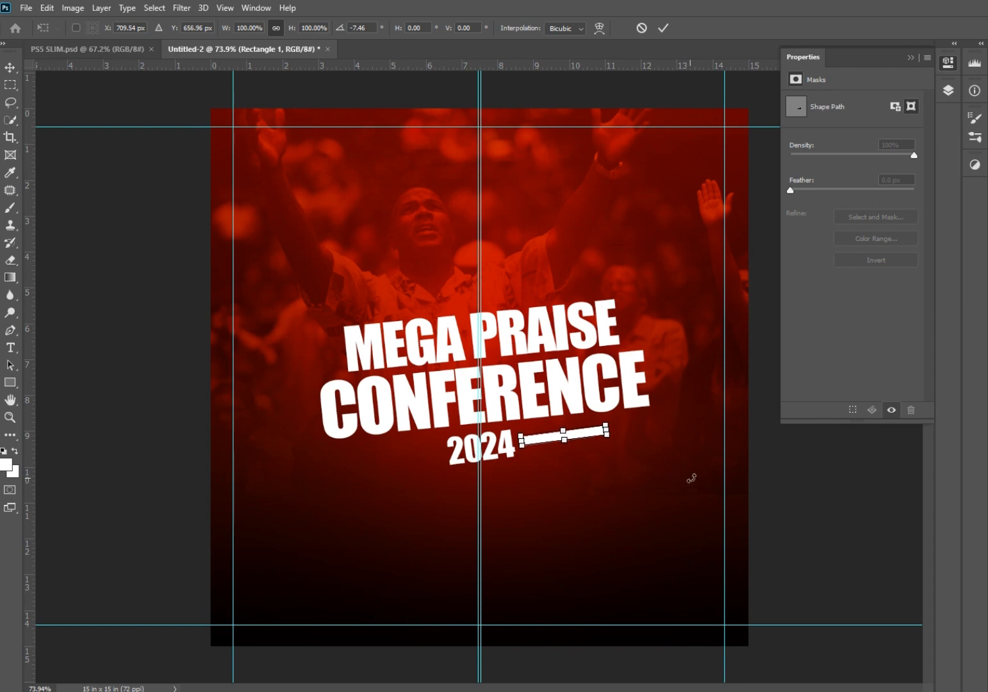
pyautogui.press('Return')
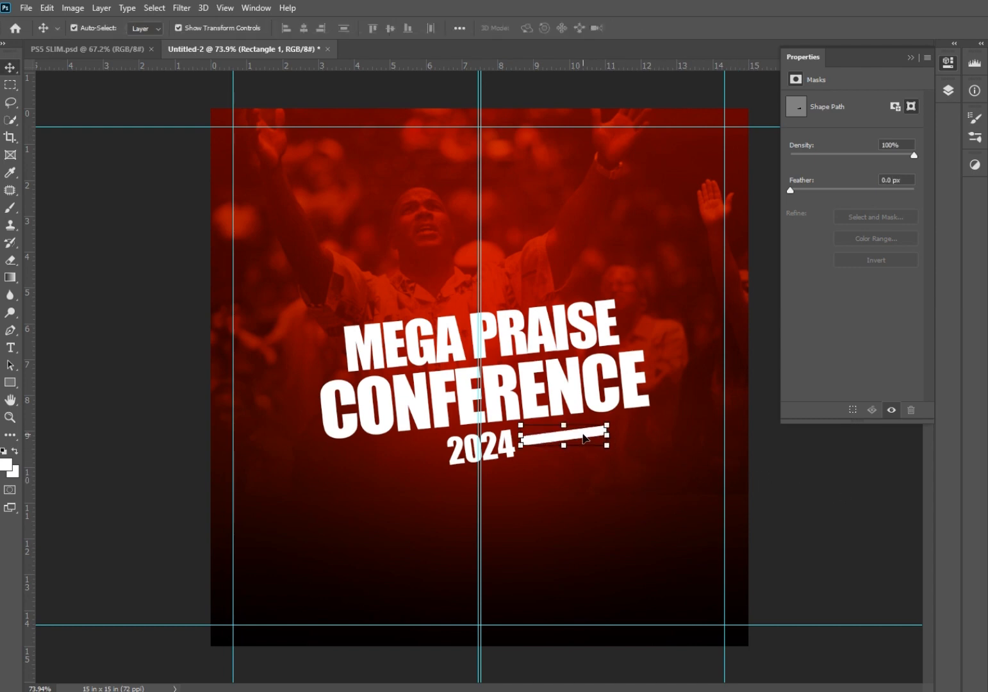
# Duplicate the white bar to the left of 2024 and nudge the copy up slightly to line up with the year.
pyautogui.moveTo(584, 438); pyautogui.dragTo(410, 471)
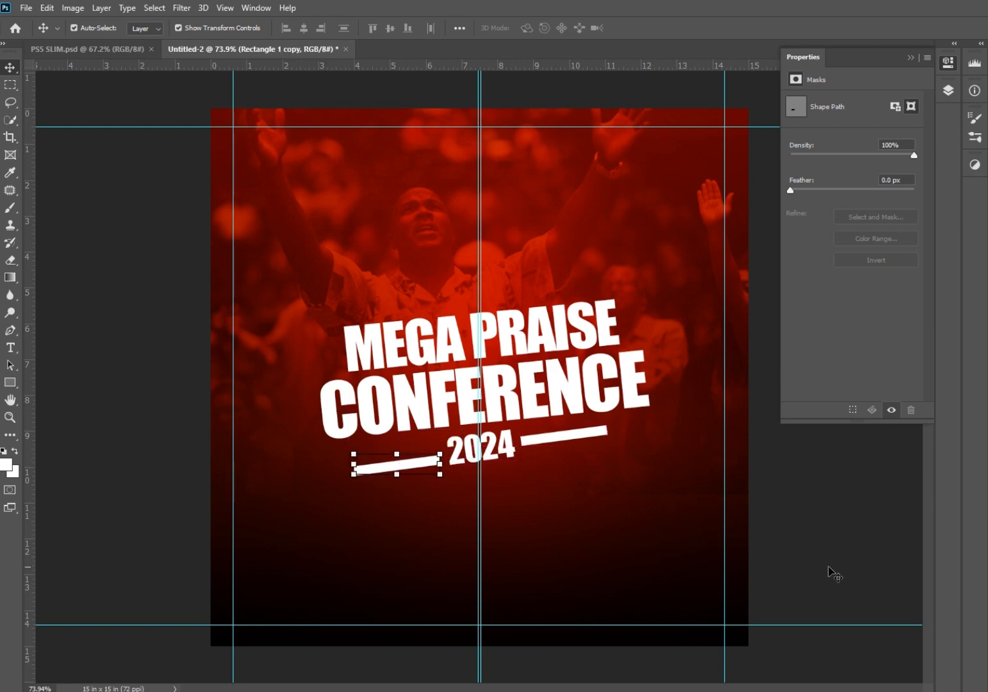
pyautogui.press('Up')
pyautogui.press('Up')
pyautogui.press('Up')
pyautogui.press('Up')
pyautogui.click(832, 507)
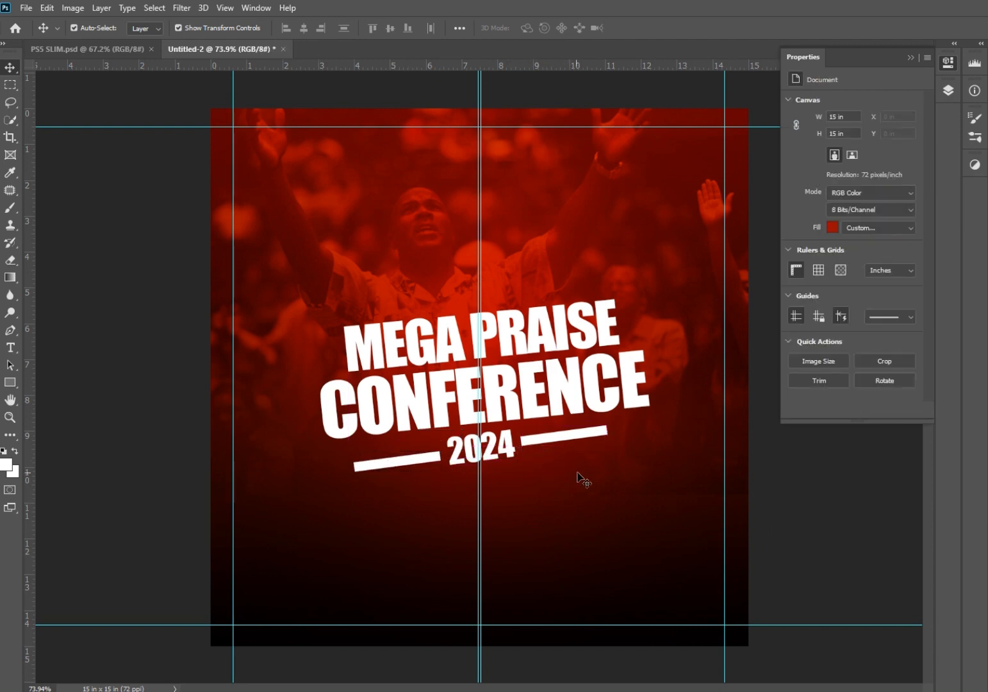
pyautogui.click(572, 439)
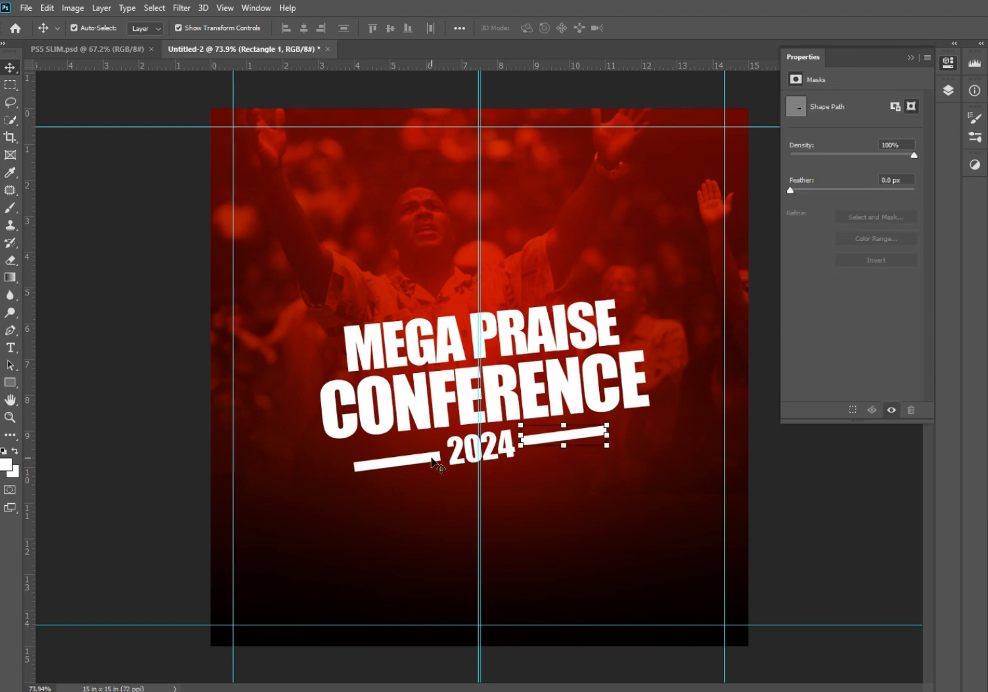
pyautogui.click(833, 485)
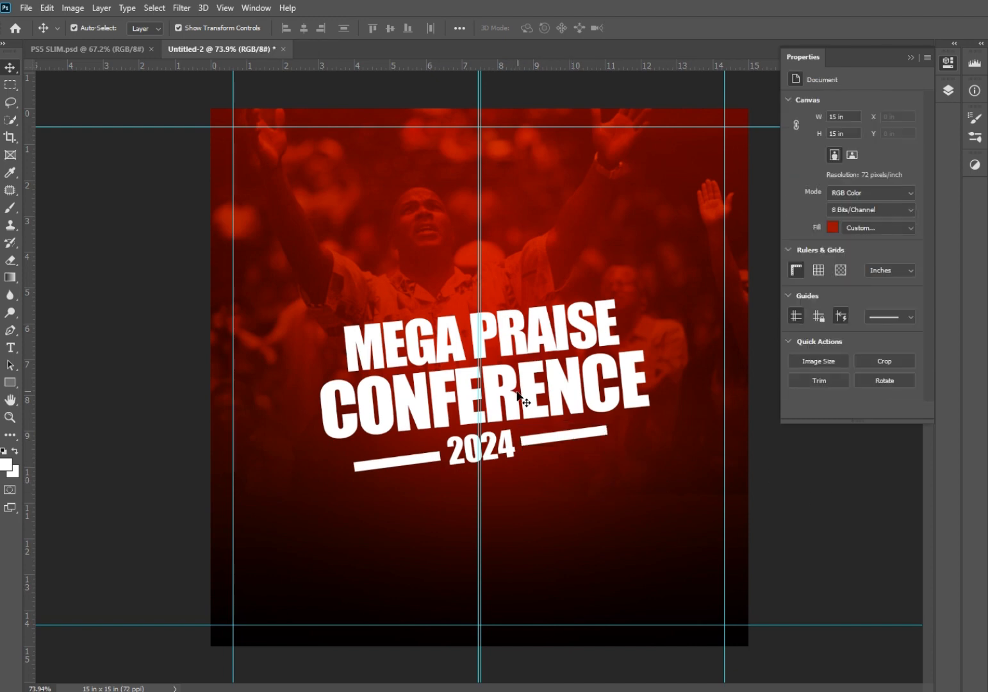
# Add a new text line reading Mega Praise Church in the upper part of the flyer.
pyautogui.click(10, 347)
pyautogui.click(384, 212)
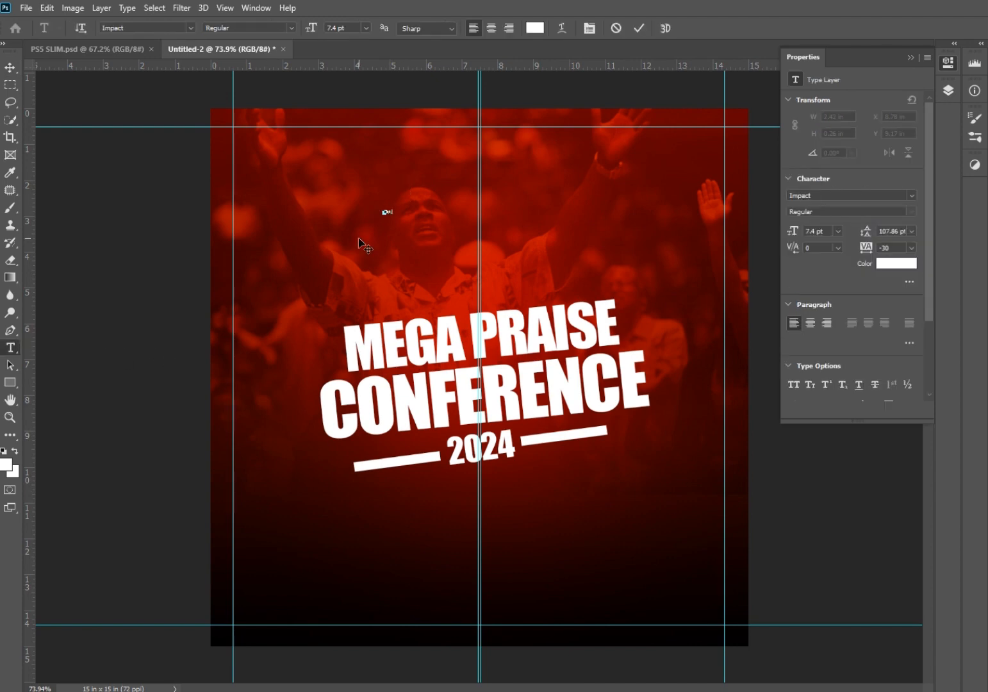
pyautogui.write('Come Praise')
pyautogui.write(' Church')
pyautogui.click(638, 28)
# Enlarge the Mega Praise Church text to about 56 pt and centre it on the vertical guides above the man's face.
pyautogui.press('v')
pyautogui.moveTo(412, 212); pyautogui.dragTo(601, 225)
pyautogui.moveTo(542, 230); pyautogui.dragTo(533, 187)
pyautogui.press('Return')
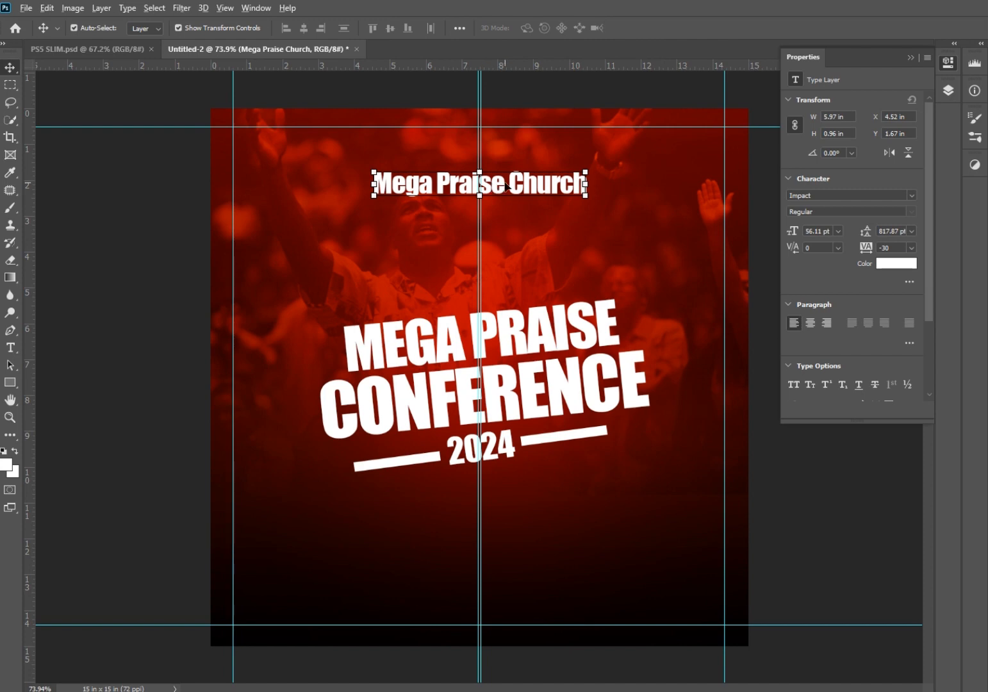
# Duplicate Mega Praise Church directly below, change the copy's wording to Presents and move it towards the vertical centre guides.
pyautogui.moveTo(506, 186); pyautogui.dragTo(506, 222)
pyautogui.doubleClick(487, 220)
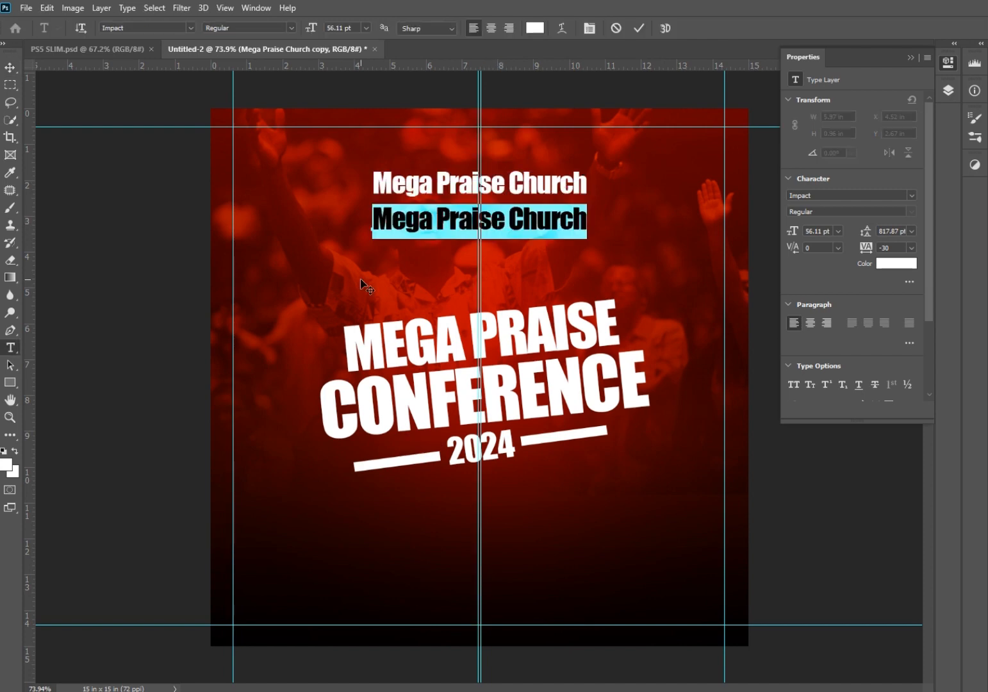
pyautogui.write('Prese')
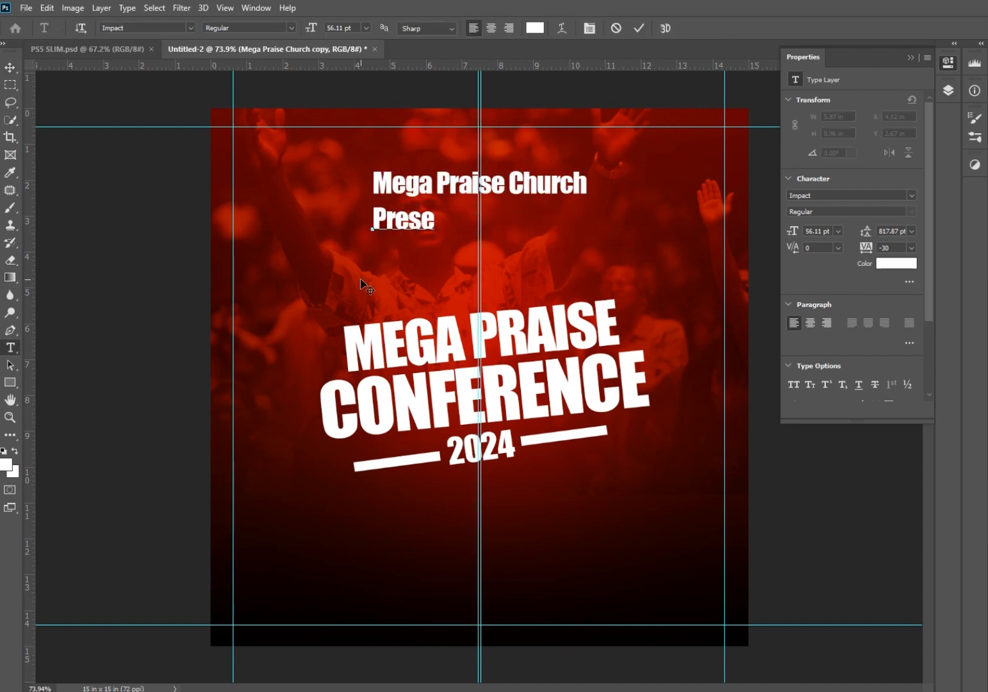
pyautogui.write('nts')
pyautogui.click(639, 28)
pyautogui.click(5, 68)
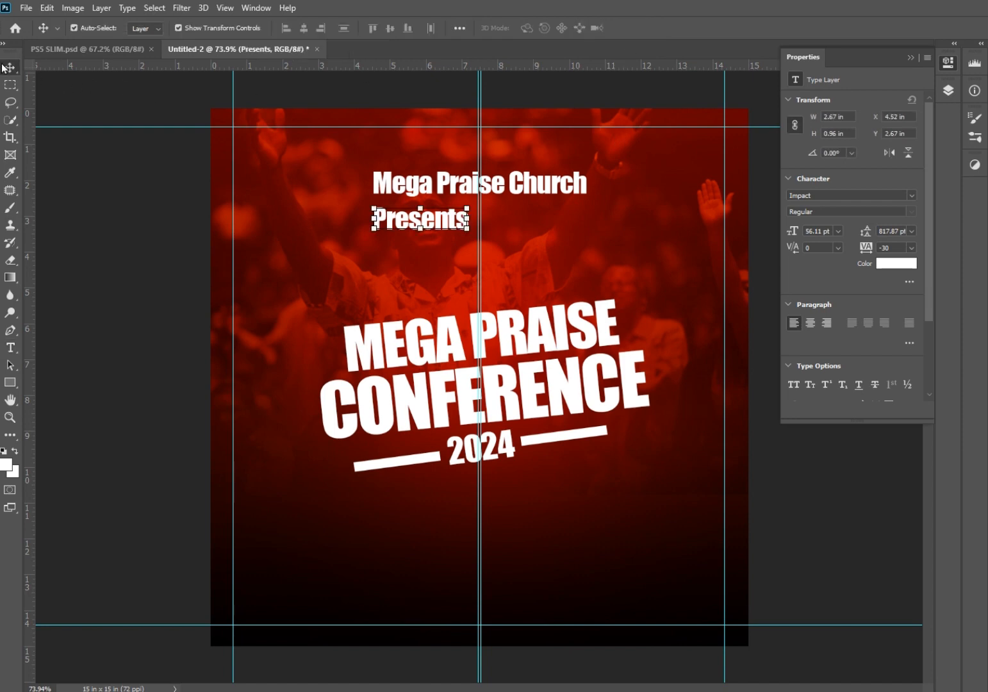
pyautogui.moveTo(443, 226); pyautogui.dragTo(480, 228)
pyautogui.moveTo(488, 231); pyautogui.dragTo(497, 224)
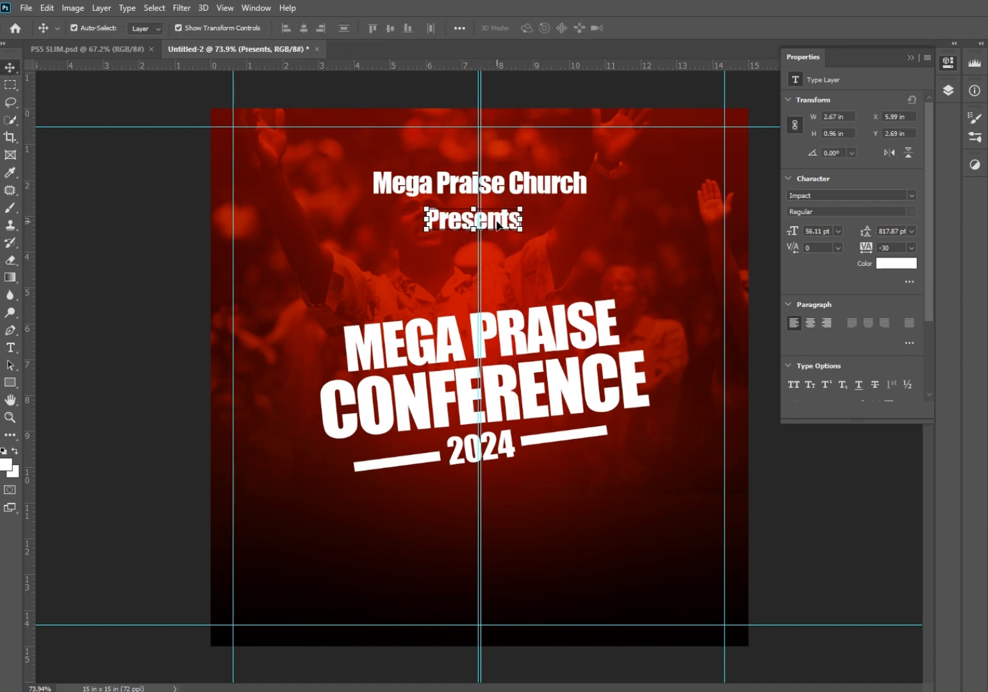
# Change the Presents text to Comic Sans MS and move it about 0.96 in down.
pyautogui.click(911, 196)
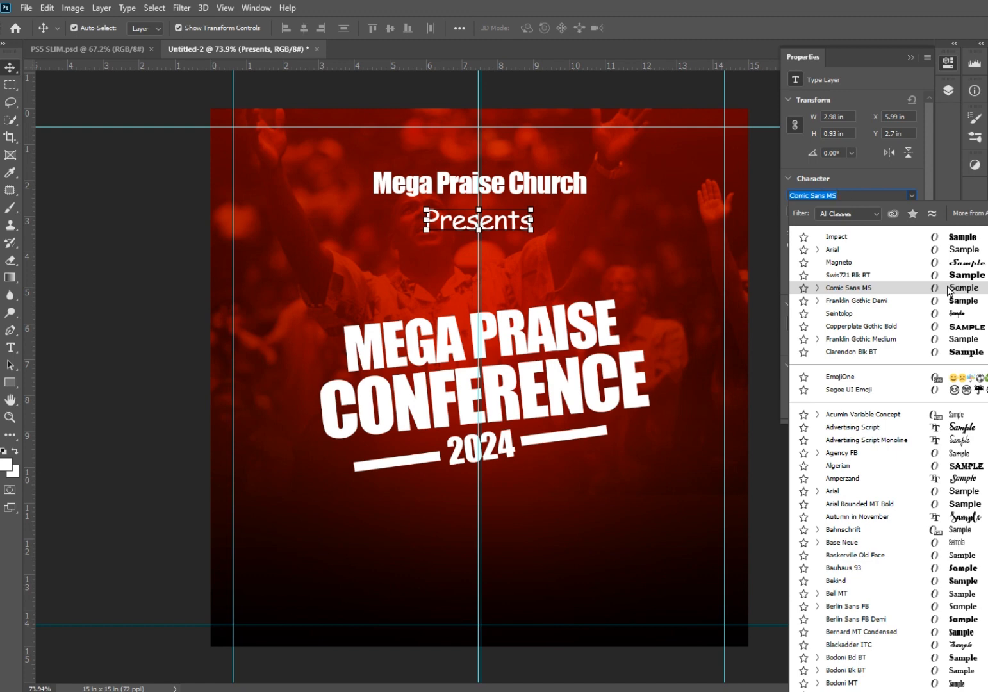
pyautogui.click(948, 289)
pyautogui.moveTo(477, 221); pyautogui.dragTo(477, 256)
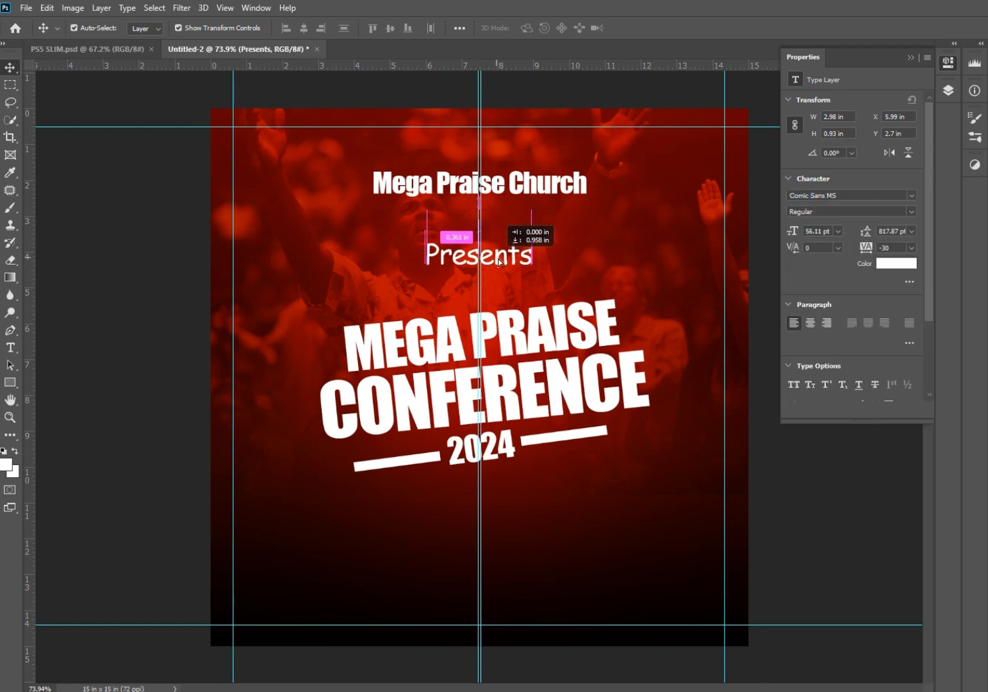
# Set the Presents text to 48.11 pt with 230 tracking and move it back onto the vertical centre guides.
pyautogui.moveTo(795, 231); pyautogui.dragTo(785, 229)
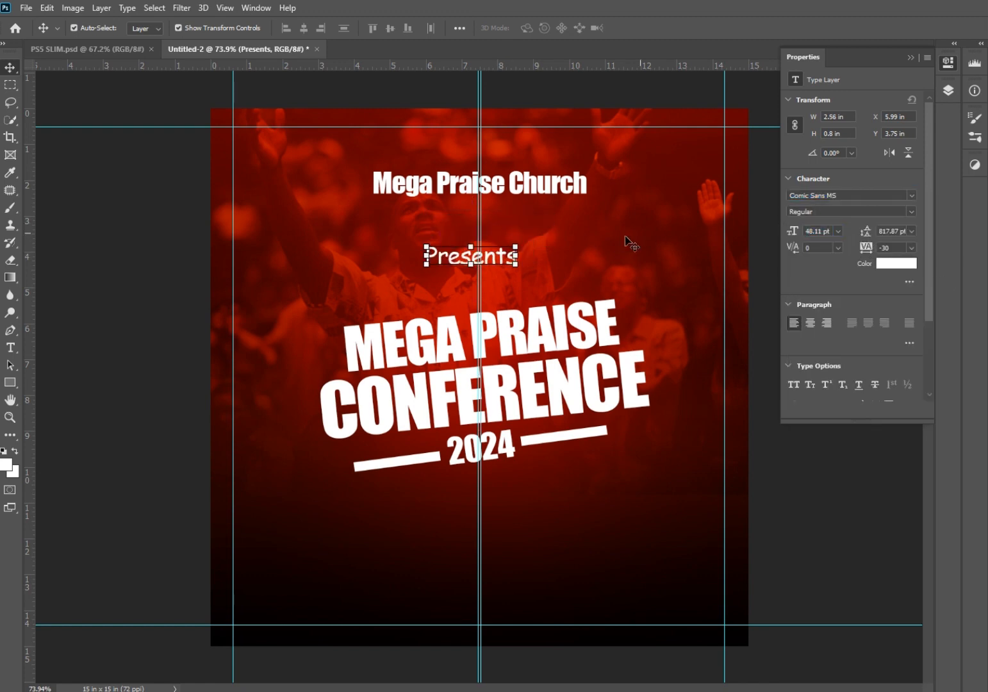
pyautogui.moveTo(869, 245); pyautogui.dragTo(874, 245)
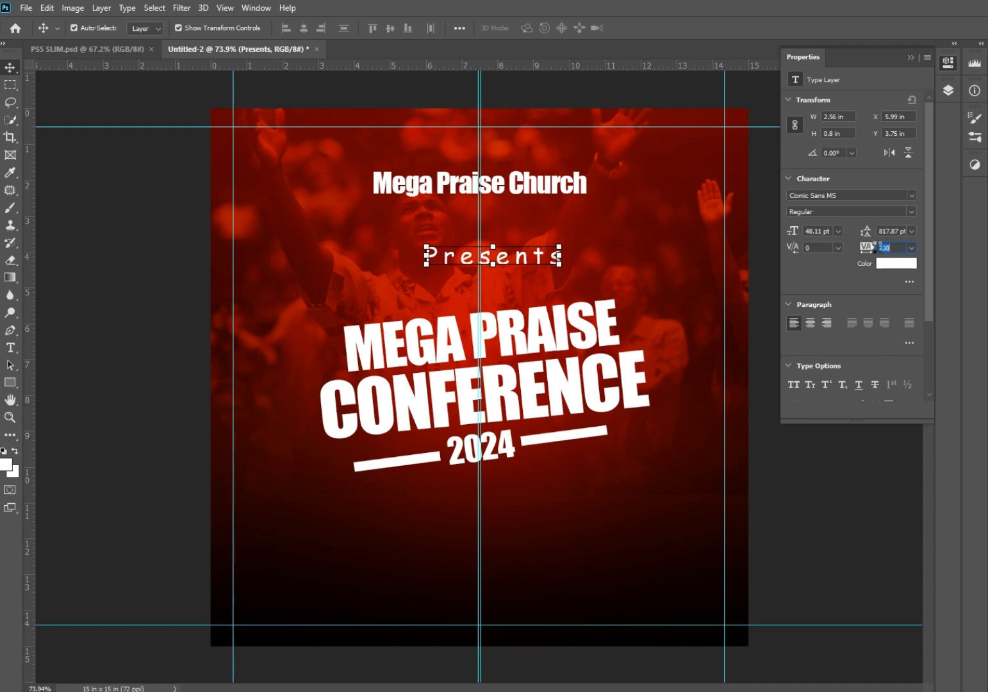
pyautogui.moveTo(520, 265); pyautogui.dragTo(506, 272)
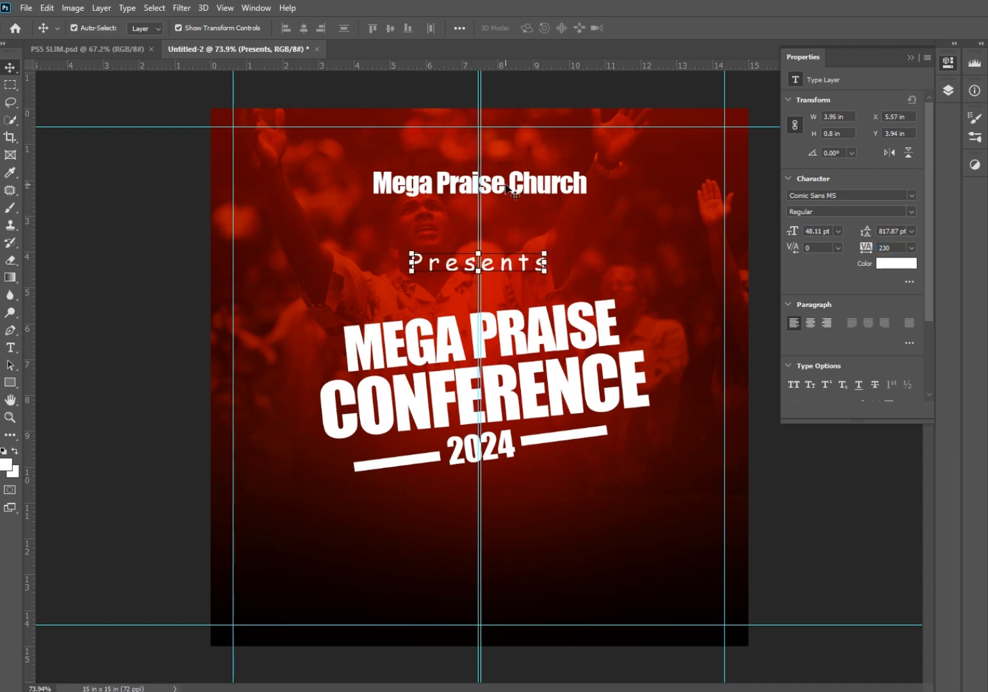
# Lower Mega Praise Church slightly and nudge Presents up close beneath it, centred on the vertical guides.
pyautogui.moveTo(519, 187); pyautogui.dragTo(521, 193)
pyautogui.click(509, 268)
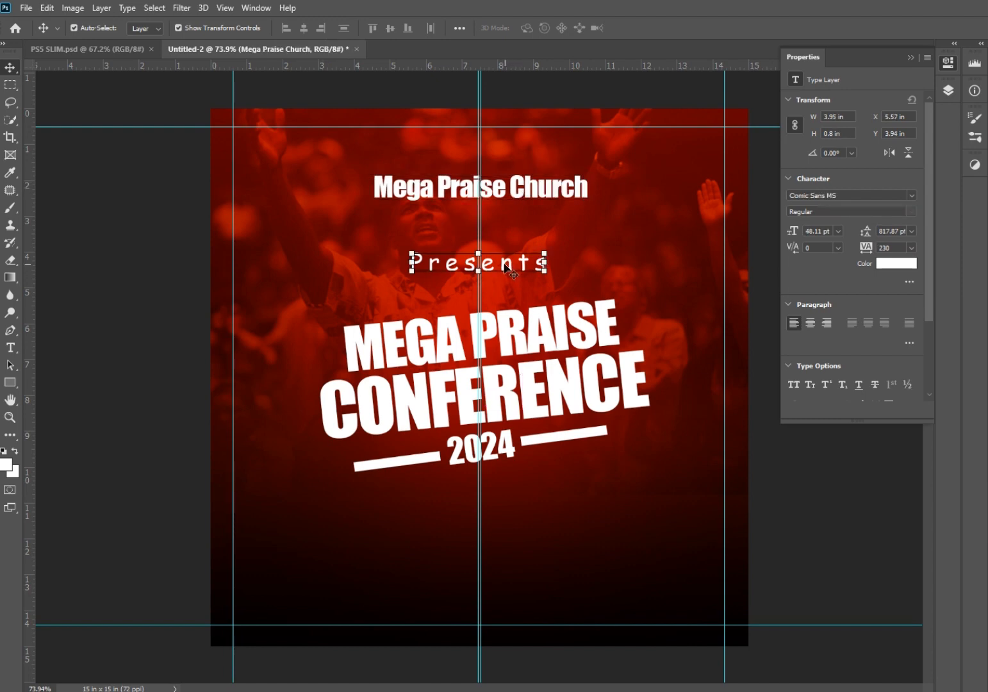
pyautogui.press('Up')
pyautogui.press('Up')
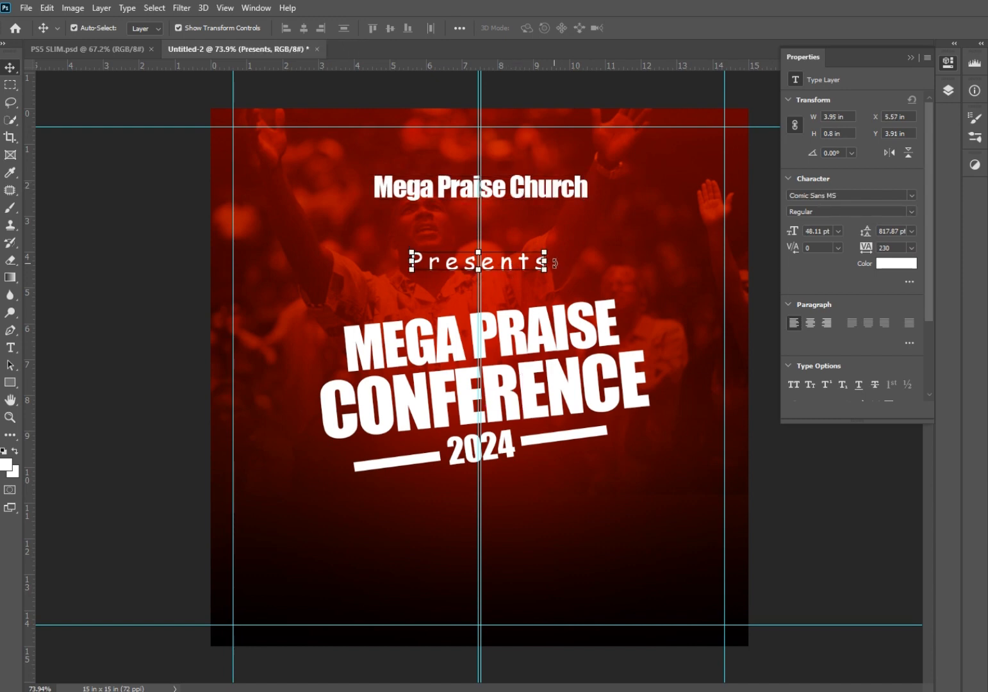
pyautogui.press('Up')
pyautogui.press('Up')
pyautogui.press('Up')
pyautogui.press('Up')
pyautogui.press('Up')
pyautogui.press('Up')
pyautogui.press('Up')
pyautogui.press('Up')
pyautogui.press('Up')
pyautogui.press('Up')
pyautogui.press('Up')
pyautogui.press('Up')
pyautogui.press('Up')
pyautogui.press('Up')
pyautogui.press('Up')
pyautogui.press('Up')
pyautogui.press('Up')
pyautogui.press('Up')
pyautogui.press('Up')
pyautogui.press('Up')
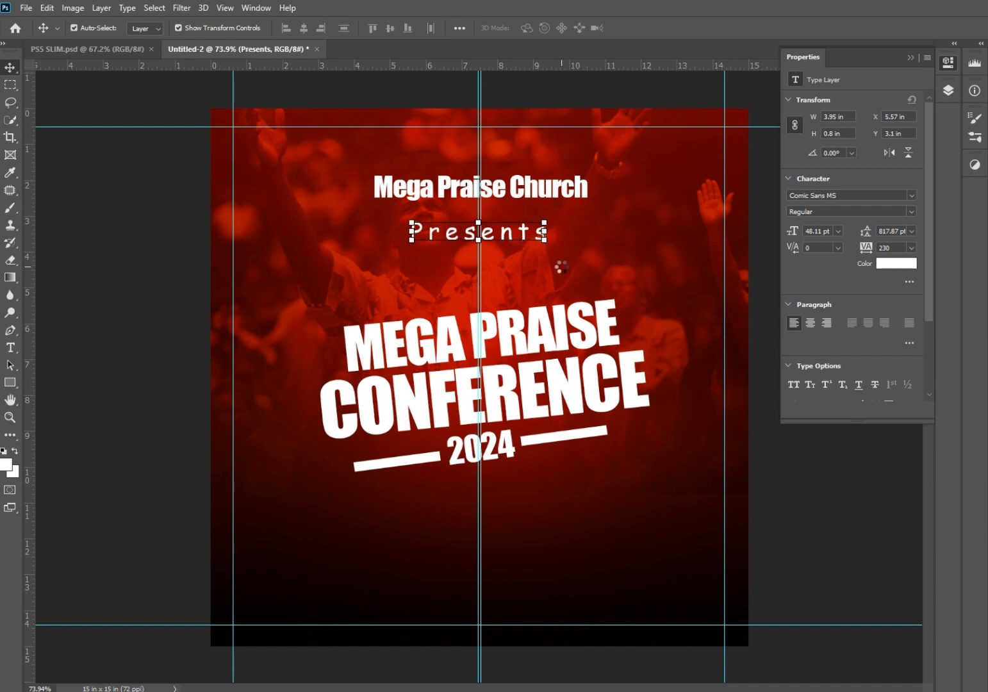
pyautogui.press('Right')
pyautogui.press('Right')
pyautogui.press('Right')
pyautogui.press('Down')
pyautogui.press('Down')
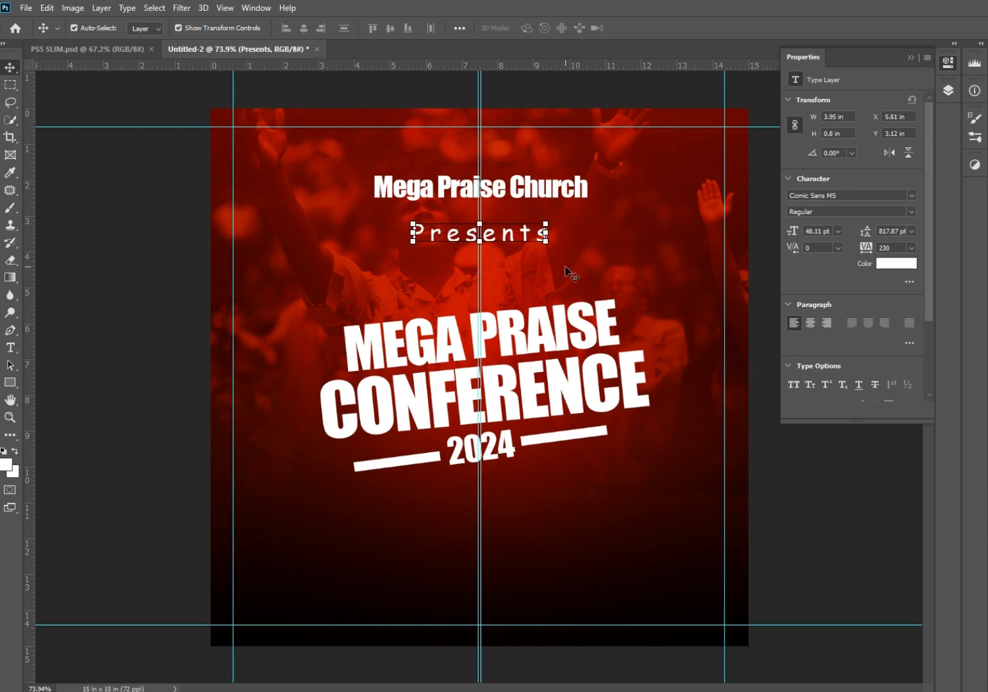
# Rotate the Presents text about -4.95° and place it centred just above MEGA PRAISE.
pyautogui.moveTo(490, 238); pyautogui.dragTo(501, 291)
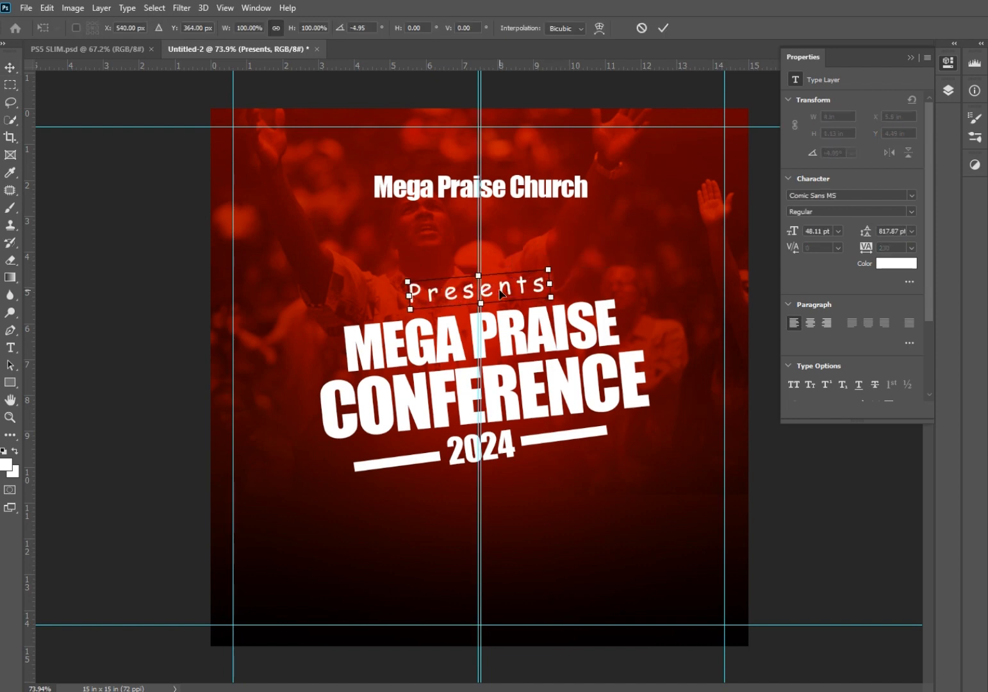
pyautogui.press('Return')
pyautogui.click(524, 236)
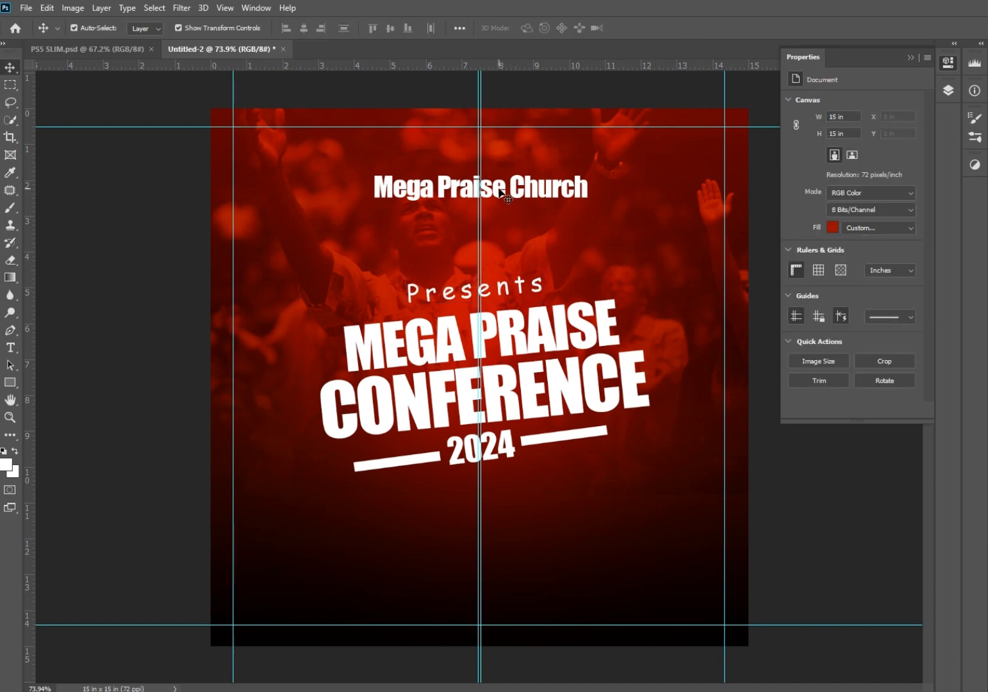
# Centre Mega Praise Church on the vertical guides, and shift the Presents, headline, 2024 and bar layers together upward and slightly left.
pyautogui.moveTo(499, 192)
pyautogui.mouseDown()
pyautogui.moveTo(493, 225)
pyautogui.moveTo(494, 187)
pyautogui.mouseUp()
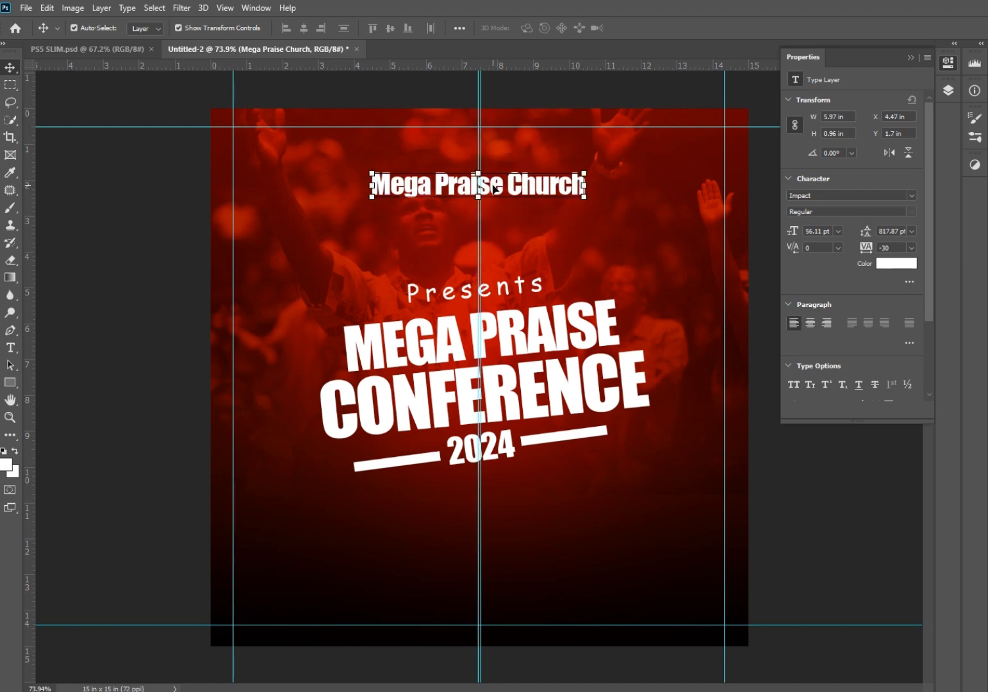
pyautogui.click(547, 345)
pyautogui.click(948, 91)
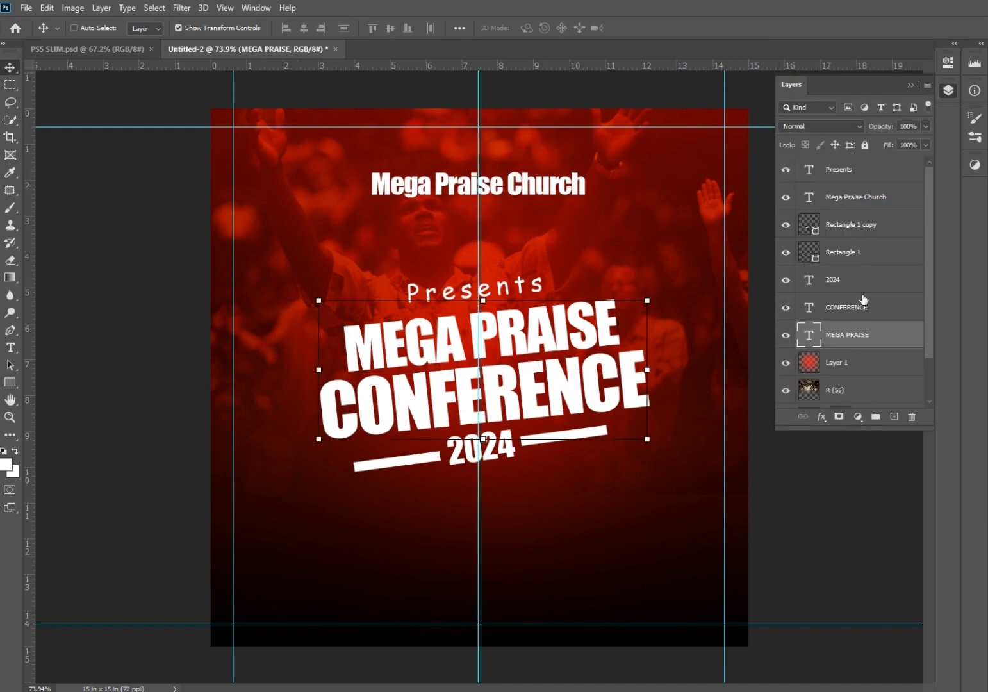
pyautogui.keyDown('ctrl'); pyautogui.click(863, 304); pyautogui.keyUp('ctrl')
pyautogui.keyDown('ctrl'); pyautogui.click(865, 280); pyautogui.keyUp('ctrl')
pyautogui.keyDown('ctrl'); pyautogui.click(866, 253); pyautogui.keyUp('ctrl')
pyautogui.keyDown('ctrl'); pyautogui.click(868, 226); pyautogui.keyUp('ctrl')
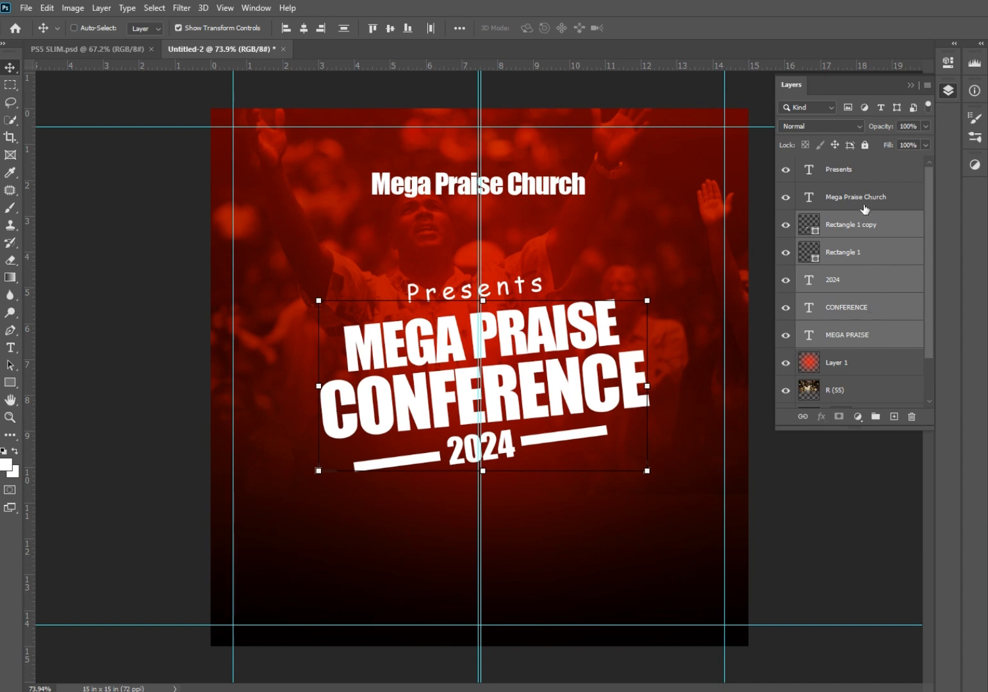
pyautogui.keyDown('ctrl'); pyautogui.click(864, 195); pyautogui.keyUp('ctrl')
pyautogui.keyDown('ctrl'); pyautogui.click(864, 195); pyautogui.keyUp('ctrl')
pyautogui.keyDown('ctrl'); pyautogui.click(856, 171); pyautogui.keyUp('ctrl')
pyautogui.press('Up')
pyautogui.press('Up')
pyautogui.press('Up')
pyautogui.press('Up')
pyautogui.press('Up')
pyautogui.press('Up')
pyautogui.press('Up')
pyautogui.press('Up')
pyautogui.press('Up')
pyautogui.press('Up')
pyautogui.press('Up')
pyautogui.press('Up')
pyautogui.press('Up')
pyautogui.press('Up')
pyautogui.press('Up')
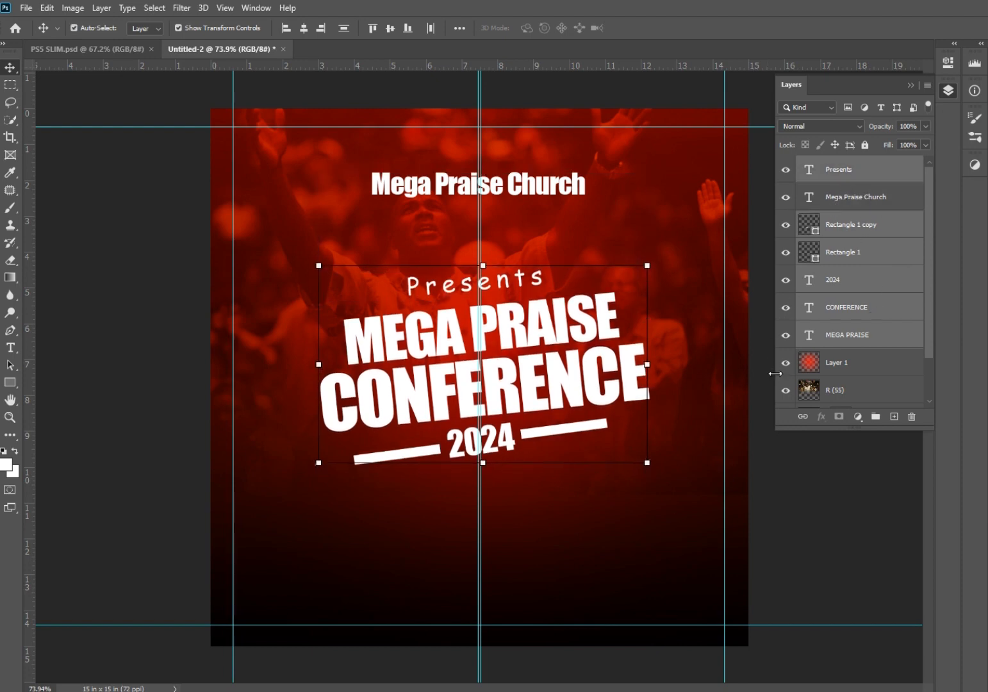
pyautogui.press('Up')
pyautogui.press('Up')
pyautogui.press('Up')
pyautogui.press('Up')
pyautogui.press('Up')
pyautogui.press('Up')
pyautogui.press('Up')
pyautogui.press('Up')
pyautogui.press('Up')
pyautogui.press('Up')
pyautogui.press('Up')
pyautogui.press('Up')
pyautogui.press('Up')
pyautogui.press('Up')
pyautogui.press('Up')
pyautogui.press('Up')
pyautogui.press('Up')
pyautogui.press('Up')
pyautogui.press('Up')
pyautogui.press('Up')
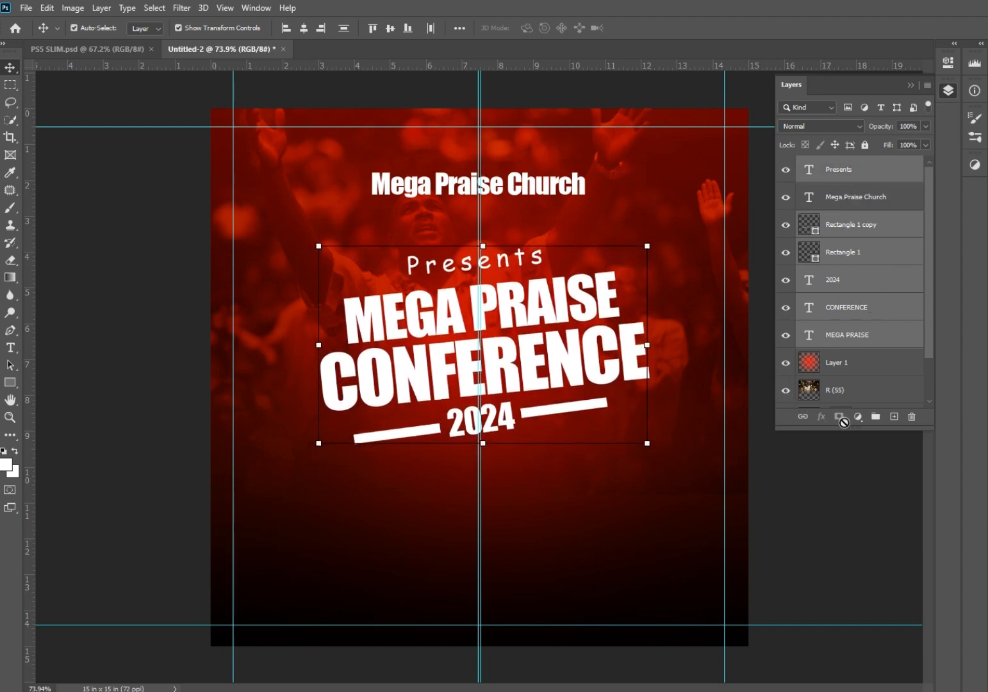
pyautogui.press('Left')
pyautogui.press('Left')
pyautogui.press('Left')
pyautogui.press('Left')
pyautogui.press('Left')
pyautogui.click(826, 448)
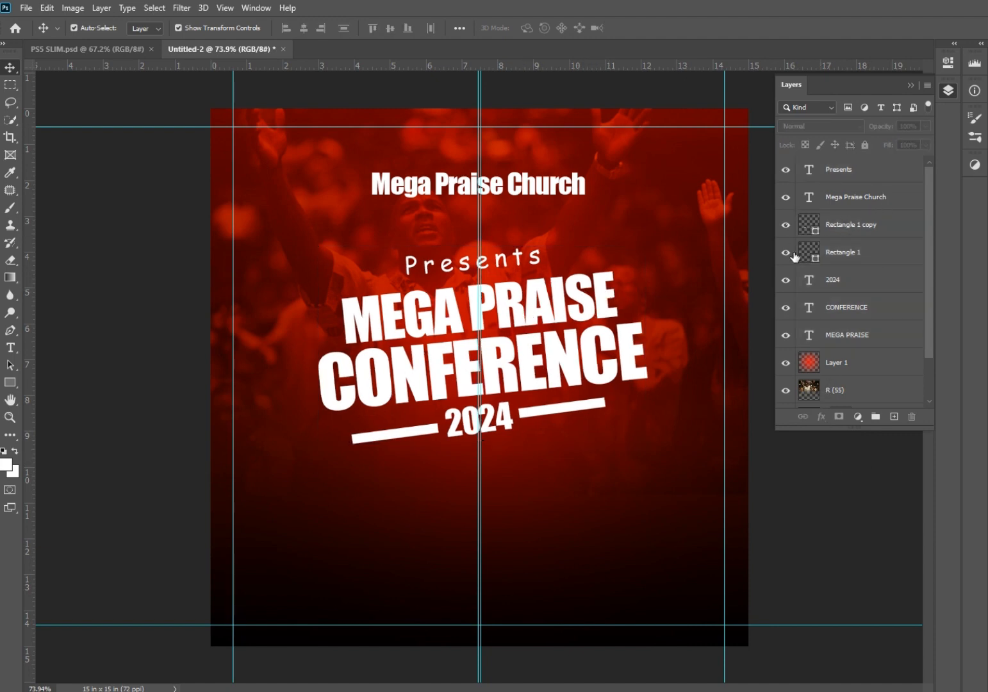
# Move the Presents, headline, 2024 and bar layers together partway back down the flyer and group them.
pyautogui.moveTo(854, 229); pyautogui.dragTo(869, 345)
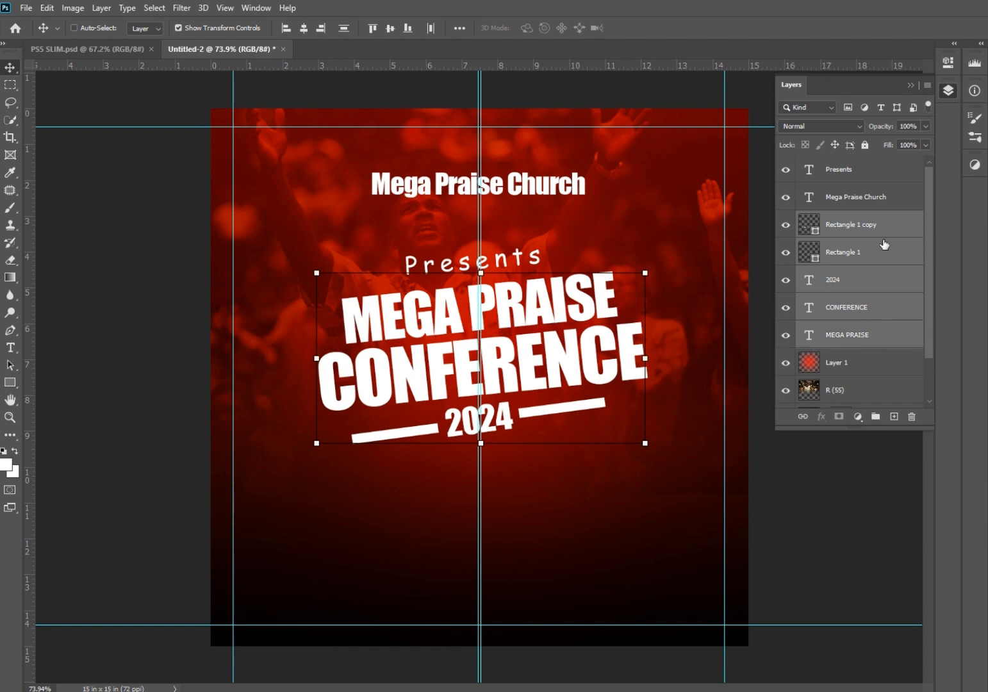
pyautogui.keyDown('ctrl'); pyautogui.click(880, 200); pyautogui.keyUp('ctrl')
pyautogui.keyDown('ctrl'); pyautogui.click(865, 171); pyautogui.keyUp('ctrl')
pyautogui.keyDown('ctrl'); pyautogui.click(878, 199); pyautogui.keyUp('ctrl')
pyautogui.press('Down')
pyautogui.press('Down')
pyautogui.press('Down')
pyautogui.press('Down')
pyautogui.press('Down')
pyautogui.press('Down')
pyautogui.press('Down')
pyautogui.press('Down')
pyautogui.press('Down')
pyautogui.press('Down')
pyautogui.press('Down')
pyautogui.press('Down')
pyautogui.press('Down')
pyautogui.press('Down')
pyautogui.press('Down')
pyautogui.press('Down')
pyautogui.press('Down')
pyautogui.press('Down')
pyautogui.press('Down')
pyautogui.press('Down')
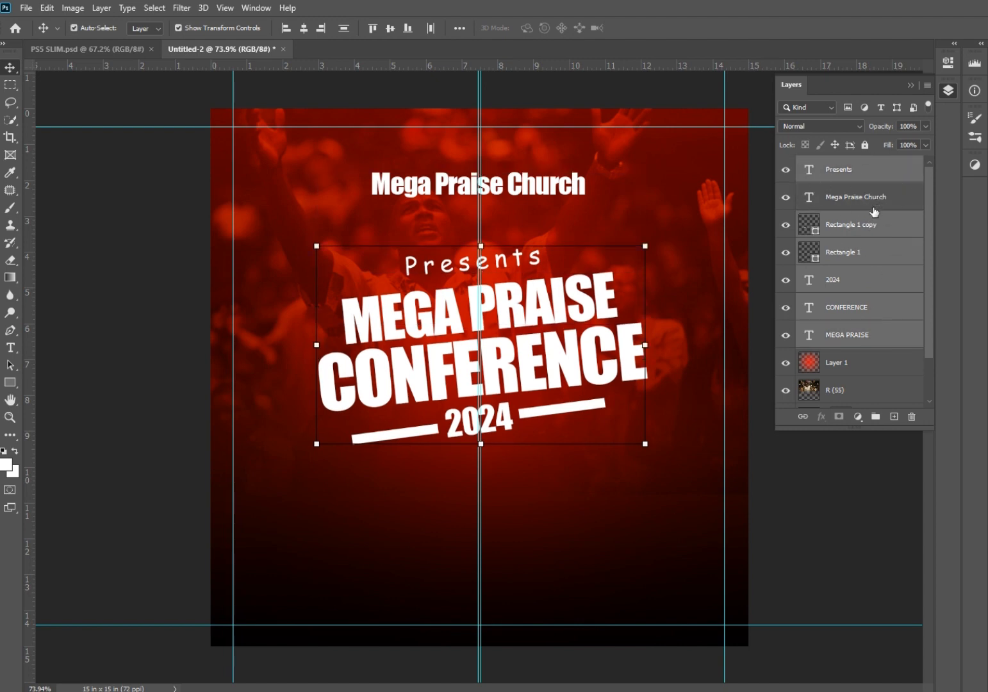
pyautogui.press('Down')
pyautogui.press('Down')
pyautogui.press('Down')
pyautogui.press('Down')
pyautogui.press('Down')
pyautogui.press('Down')
pyautogui.press('Down')
pyautogui.press('Down')
pyautogui.press('Down')
pyautogui.press('Down')
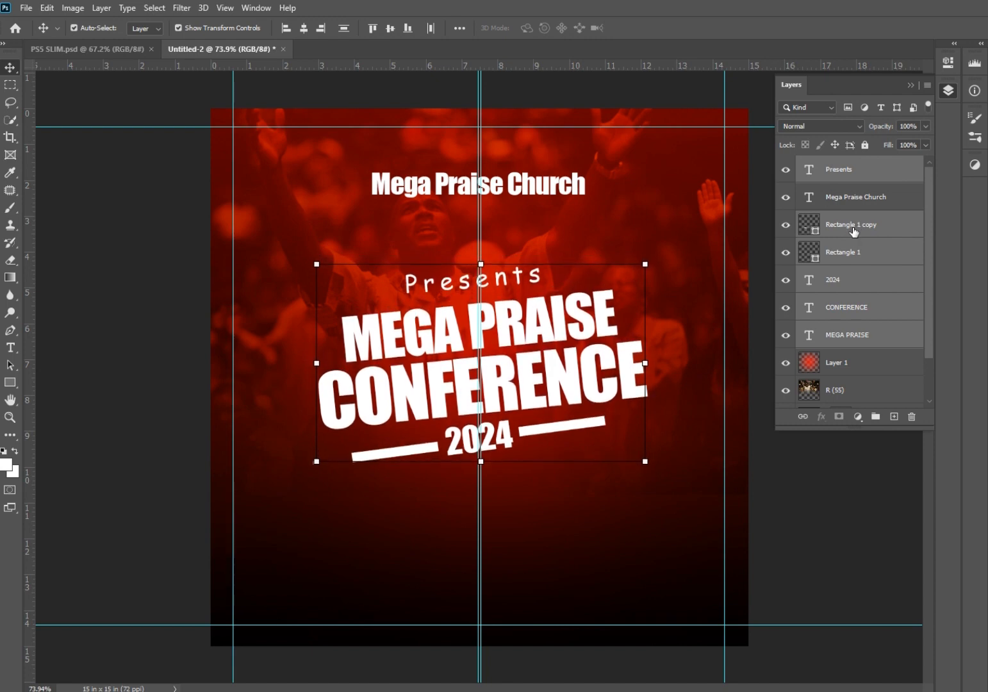
pyautogui.hotkey('ctrl', 'g')
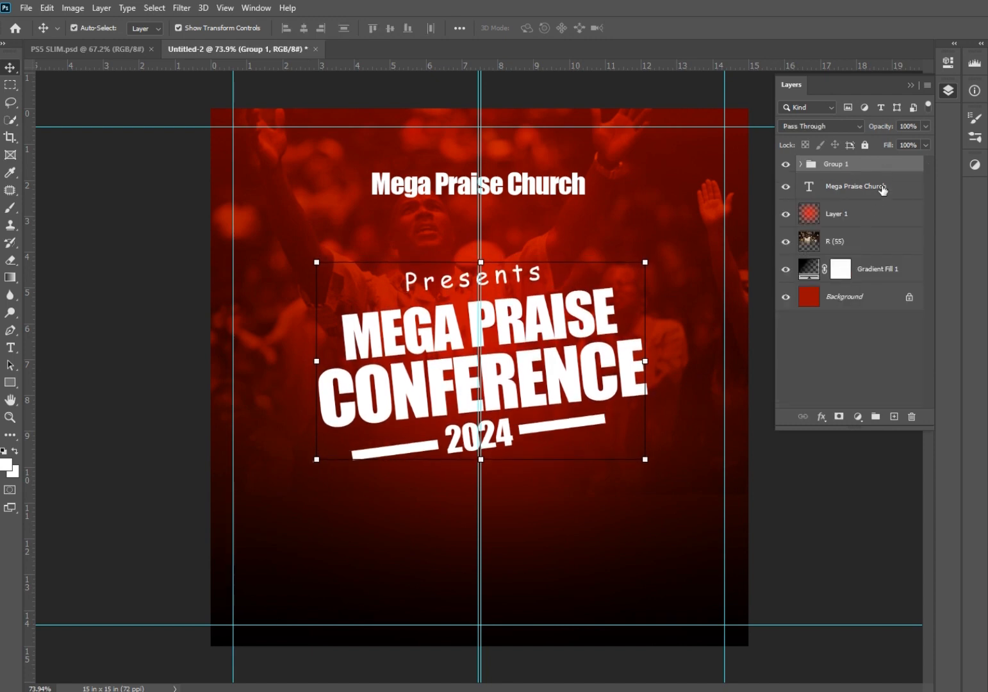
# Place the vector-abstract sunburst image from the Downloads folder at the centre of the flyer.
pyautogui.click(798, 481)
pyautogui.click(557, 680)
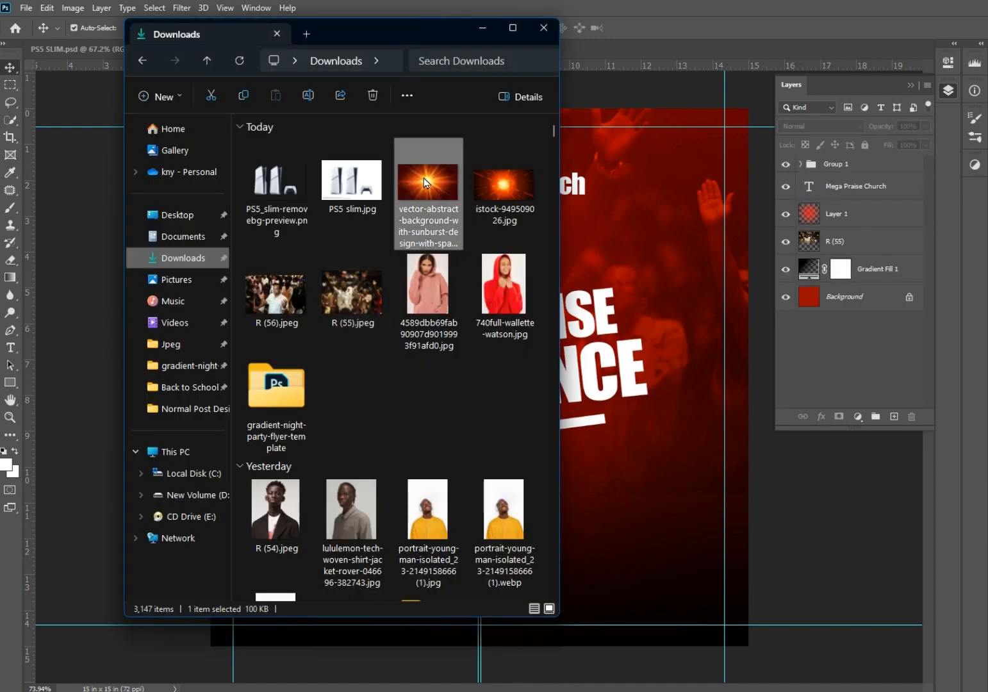
pyautogui.moveTo(425, 182); pyautogui.dragTo(518, 368)
pyautogui.press('Return')
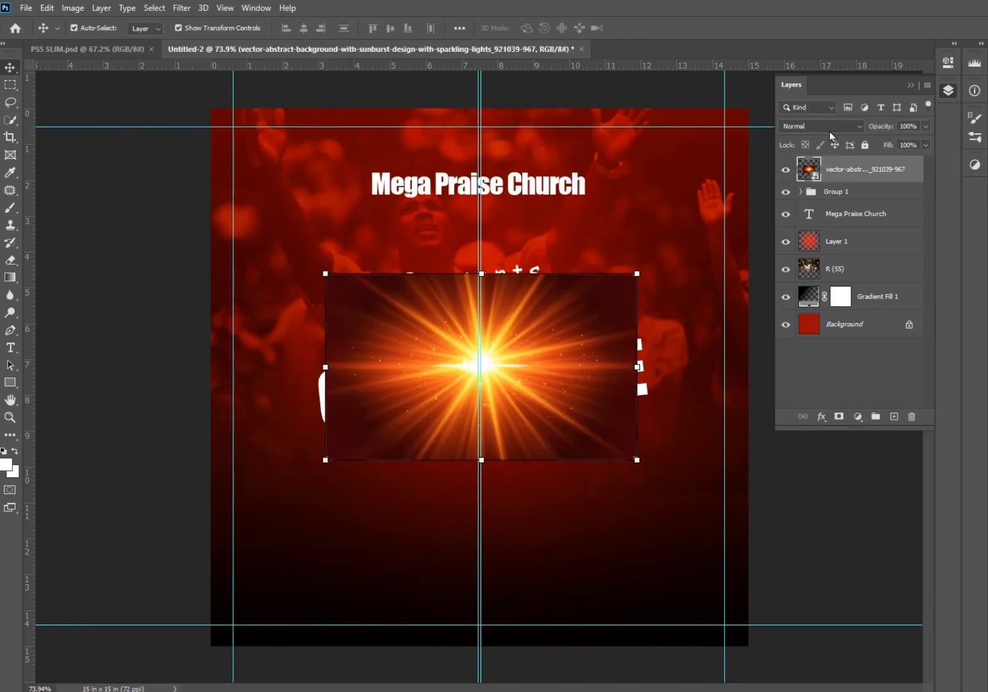
# Set the sunburst layer's blend mode to Lighten and move it over the right end of the headline.
pyautogui.click(827, 127)
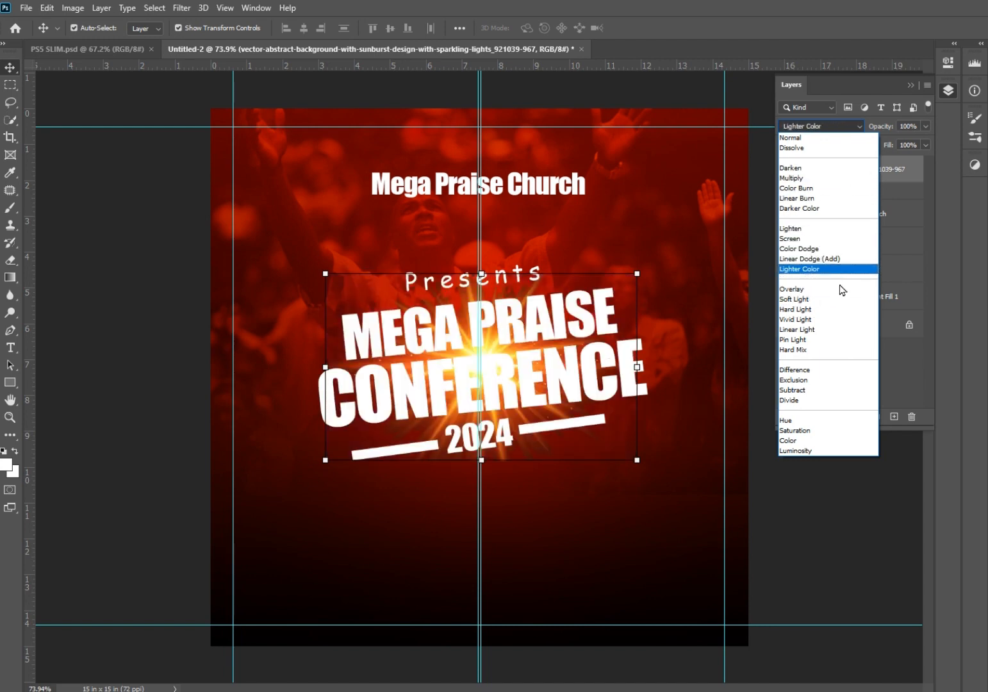
pyautogui.click(843, 231)
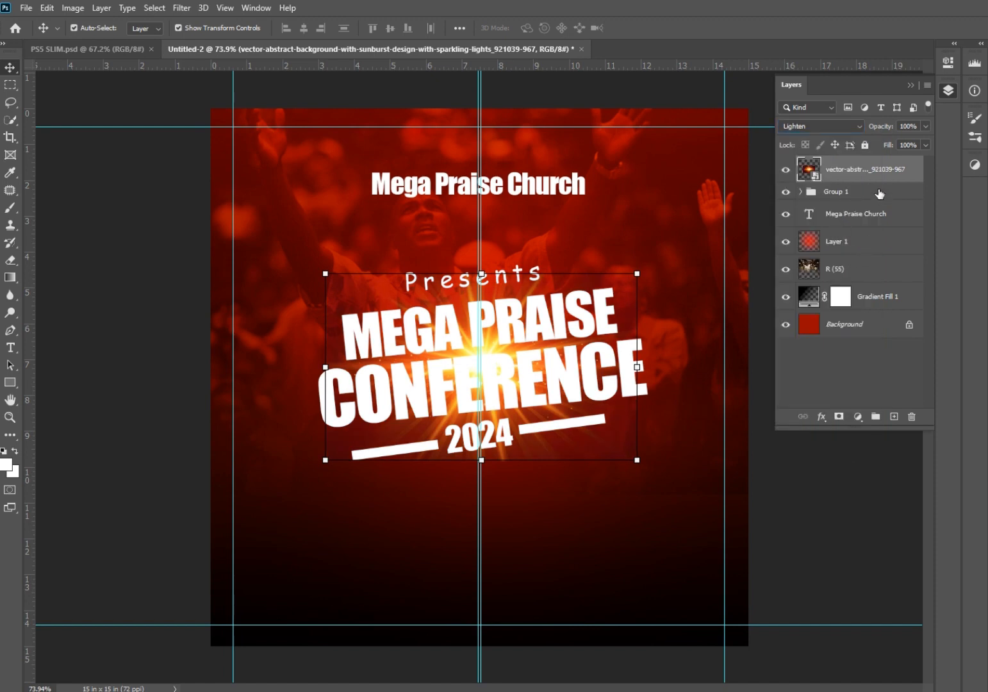
pyautogui.moveTo(511, 344); pyautogui.dragTo(599, 332)
# Rasterize the sunburst layer and softly erase its outer edges using a 175 px eraser at 29% opacity.
pyautogui.press('e')
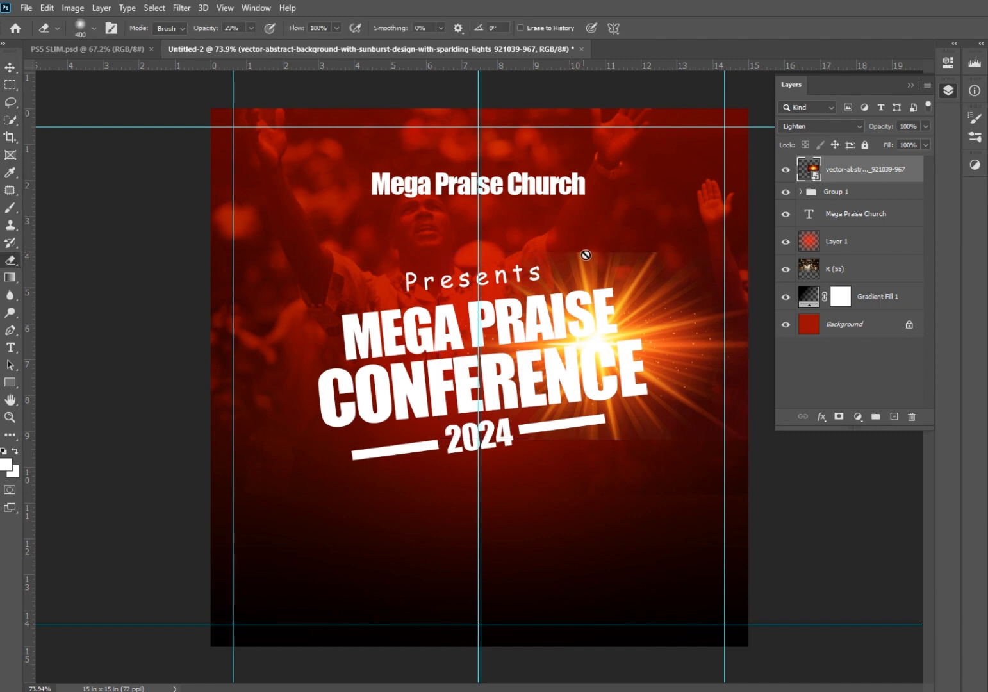
pyautogui.click(584, 253)
pyautogui.click(624, 273)
pyautogui.moveTo(673, 248); pyautogui.dragTo(547, 252)
pyautogui.moveTo(613, 420); pyautogui.dragTo(506, 410)
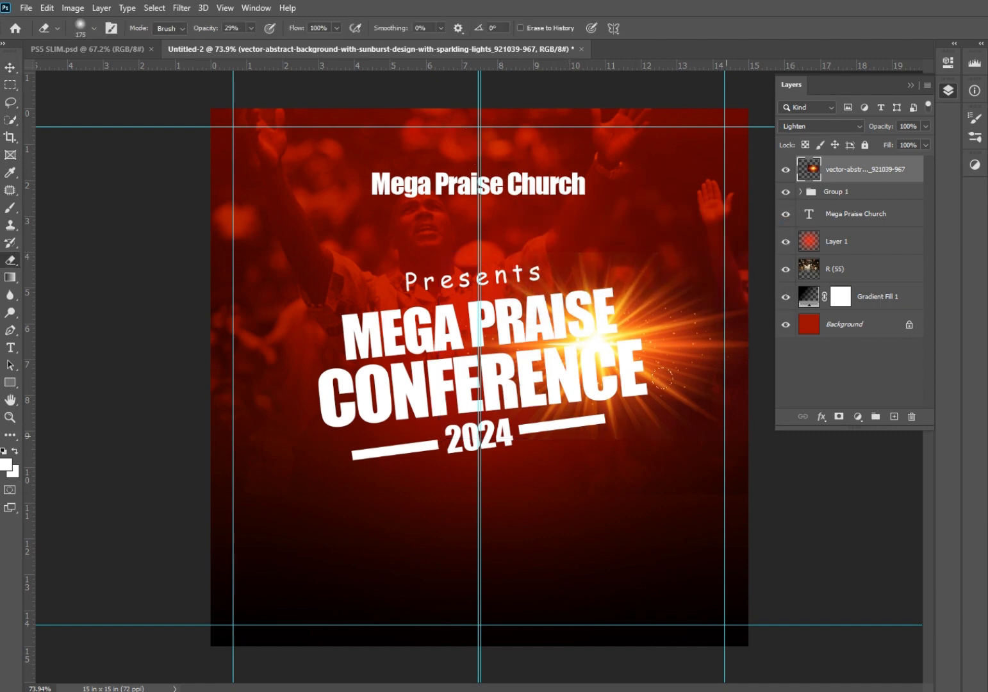
pyautogui.moveTo(708, 300); pyautogui.dragTo(686, 314)
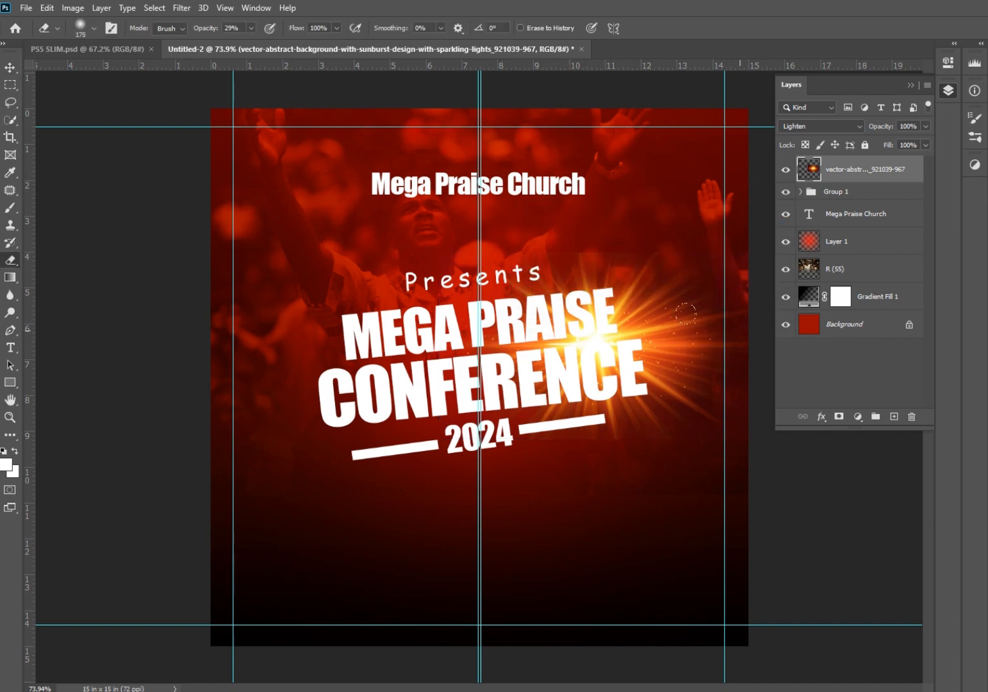
pyautogui.click(9, 67)
pyautogui.click(66, 192)
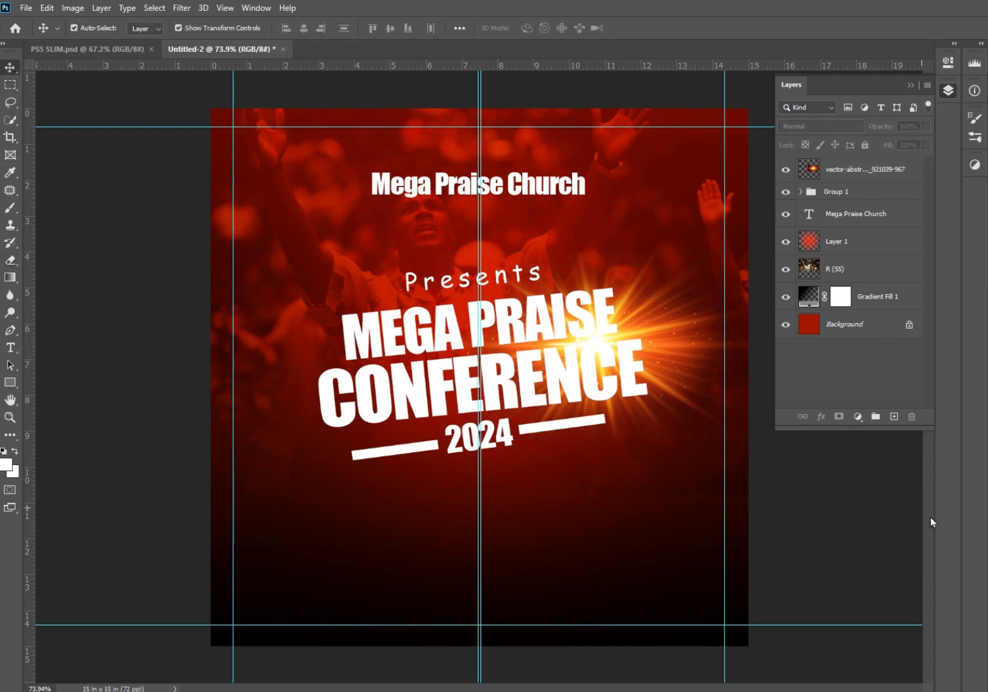
pyautogui.click(910, 85)
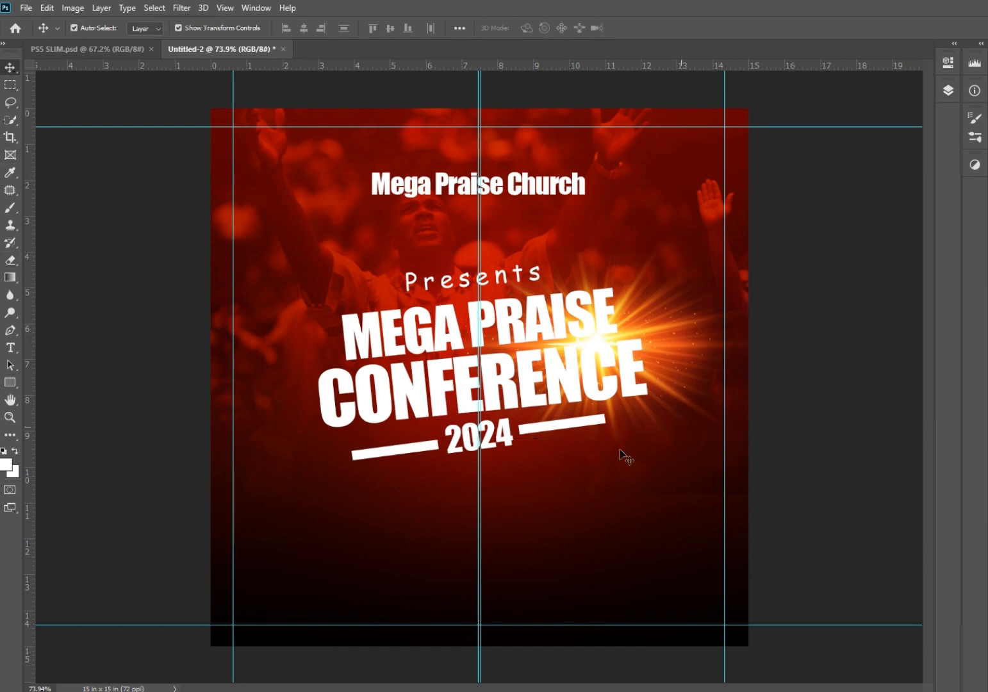
# Add a paragraph text box about 2.14 by 2.52 in below 2024 and fill it with placeholder text.
pyautogui.click(10, 348)
pyautogui.moveTo(379, 495); pyautogui.dragTo(585, 565)
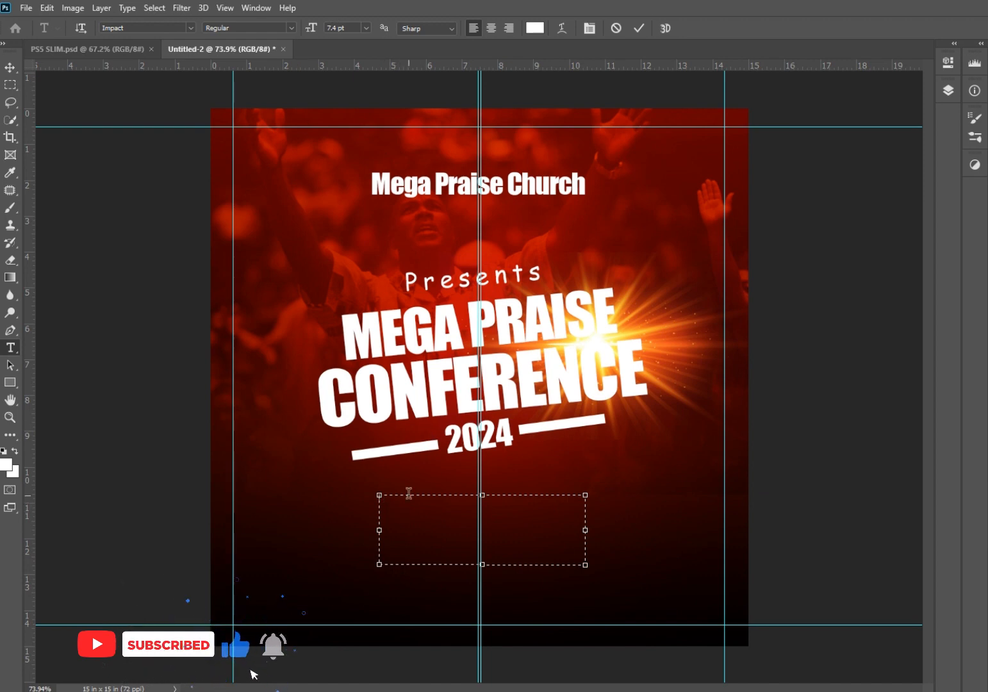
pyautogui.write('Come and worship with us in the presence of God')
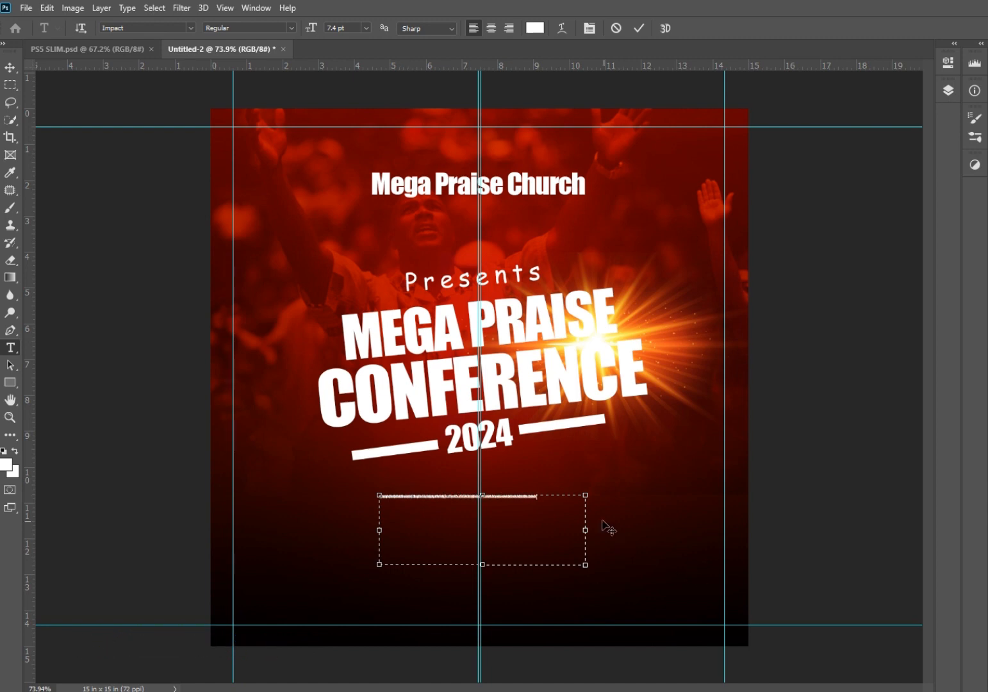
pyautogui.moveTo(585, 530); pyautogui.dragTo(391, 584)
pyautogui.moveTo(405, 518); pyautogui.dragTo(455, 522)
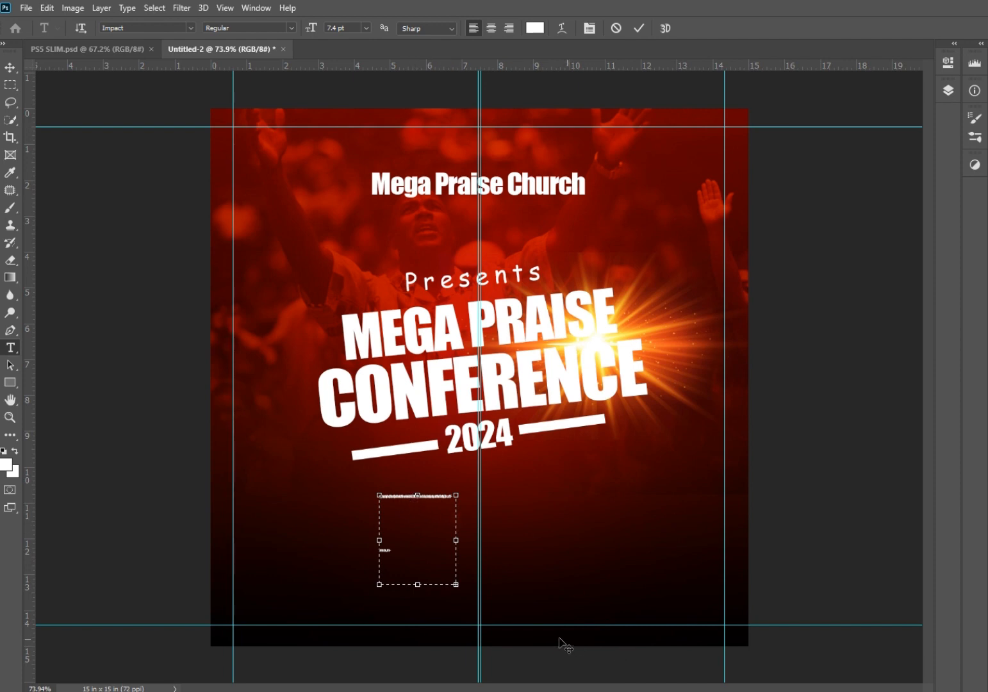
pyautogui.hotkey('ctrl', 'v')
pyautogui.click(638, 29)
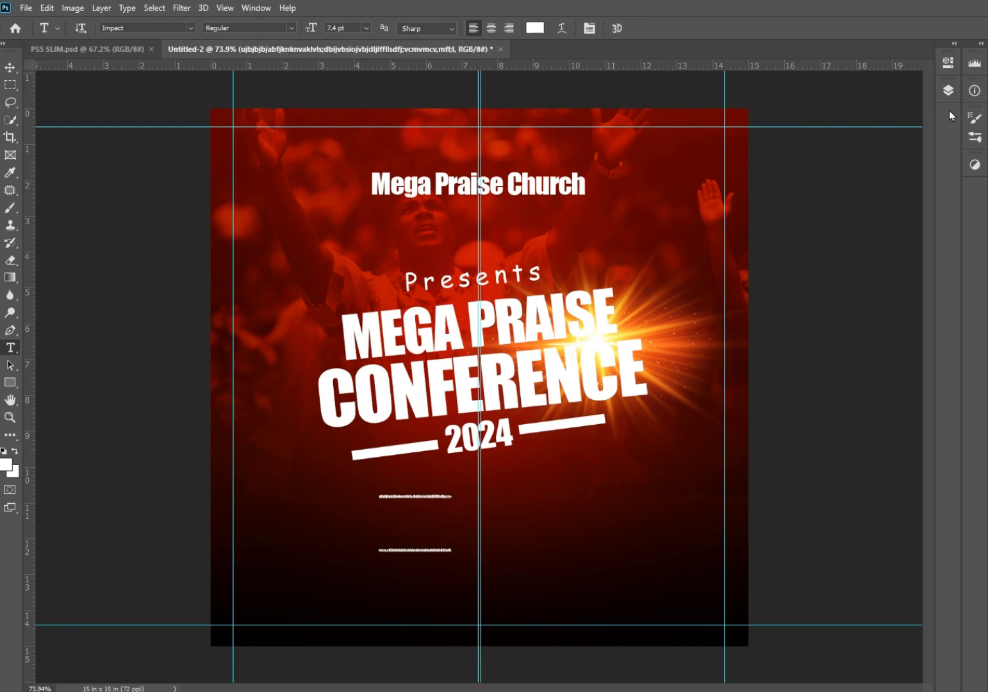
# Set the placeholder paragraph's leading to 9.86 pt.
pyautogui.click(948, 63)
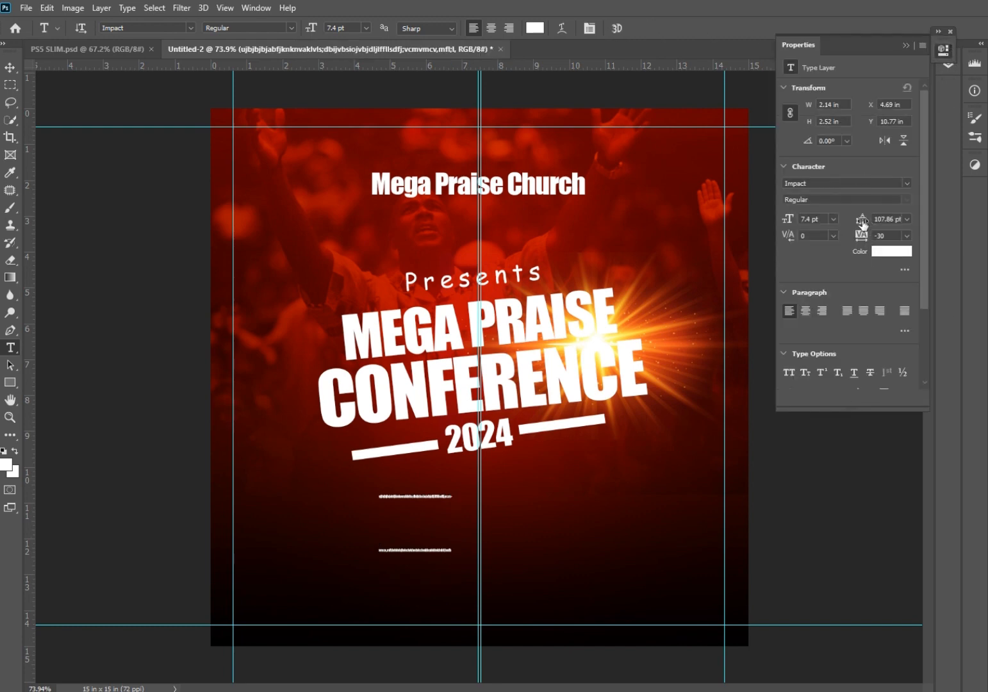
pyautogui.moveTo(863, 224); pyautogui.dragTo(798, 219)
pyautogui.click(393, 510)
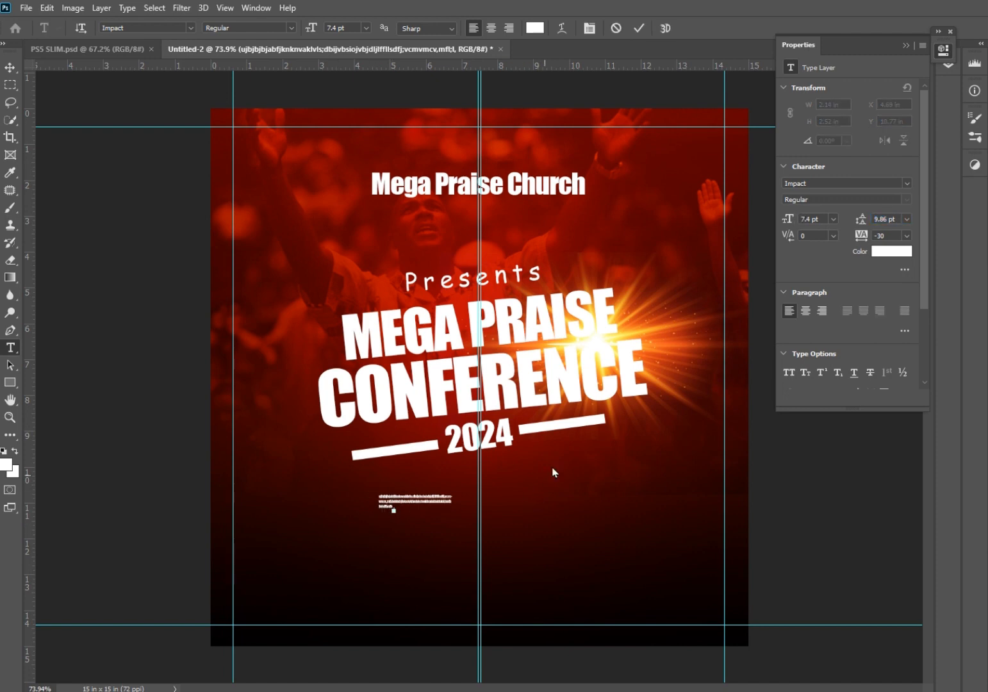
pyautogui.click(640, 28)
pyautogui.click(10, 67)
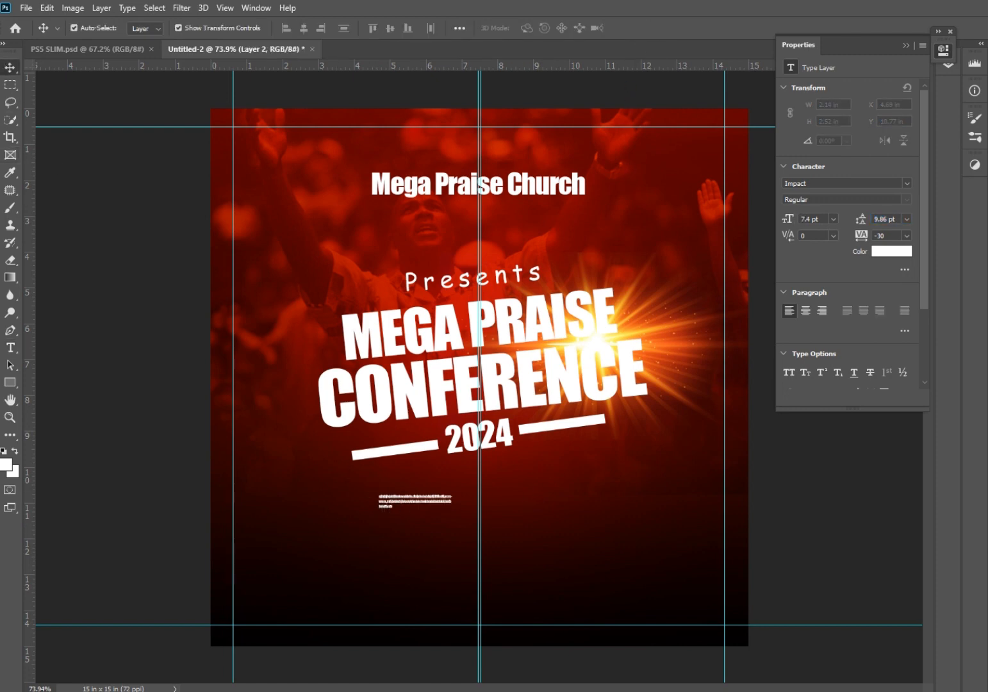
# Shrink the placeholder text box to about 1.18 by 0.82 in and centre-align its text.
pyautogui.click(10, 348)
pyautogui.click(407, 500)
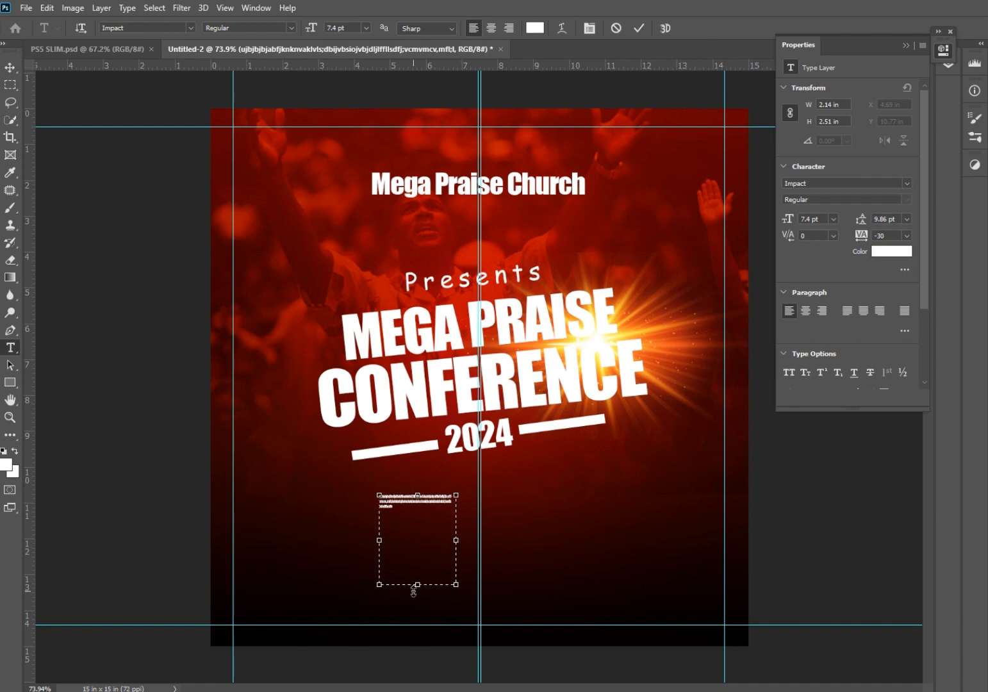
pyautogui.moveTo(413, 588); pyautogui.dragTo(423, 509)
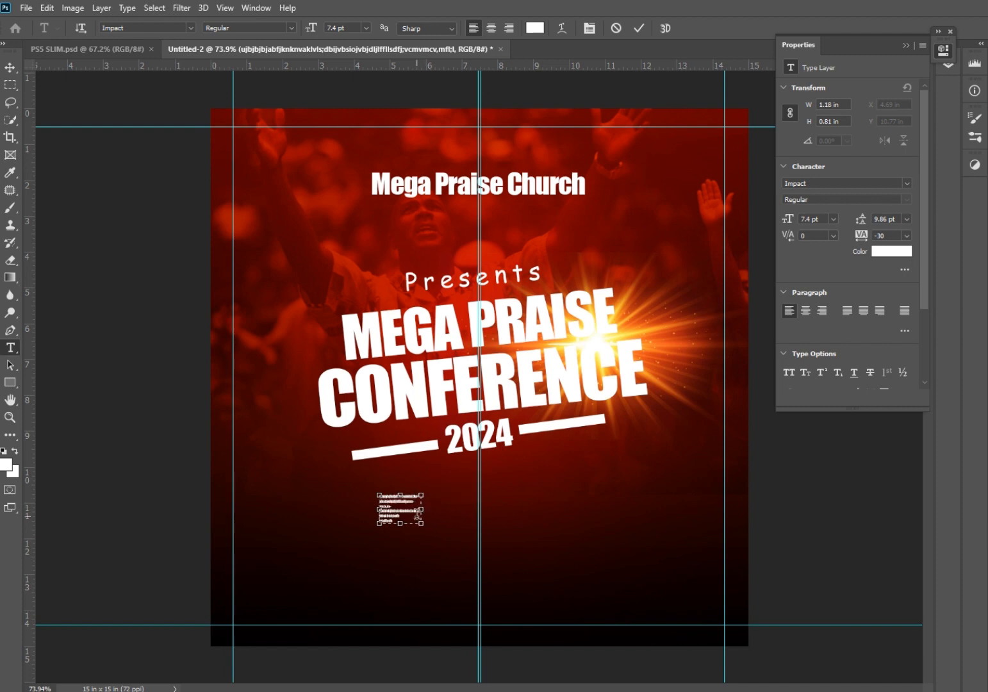
pyautogui.click(639, 28)
pyautogui.click(490, 28)
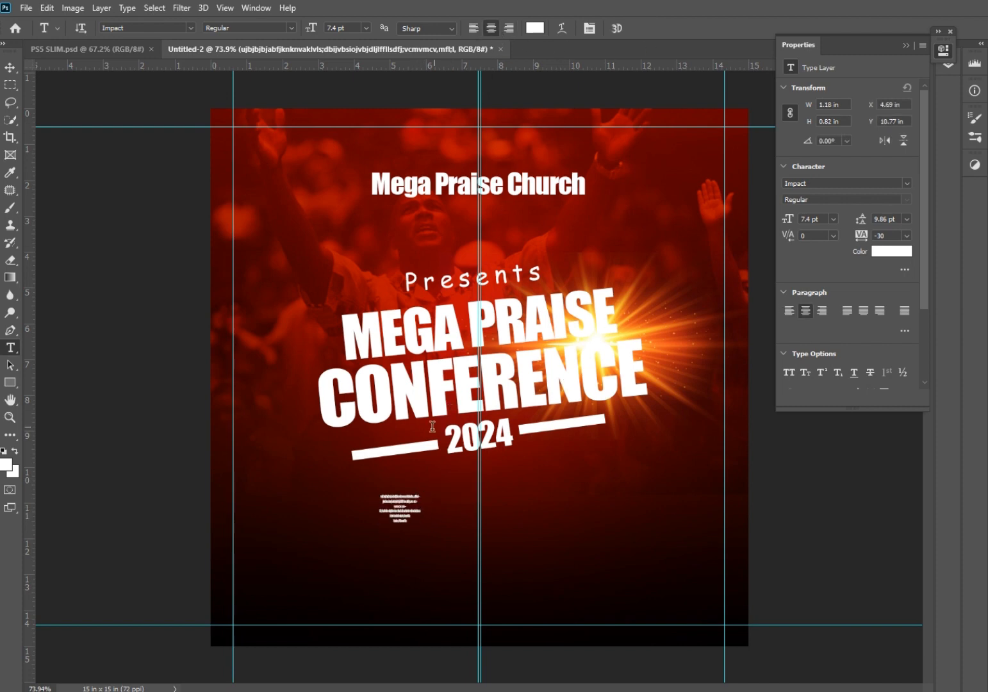
pyautogui.click(10, 68)
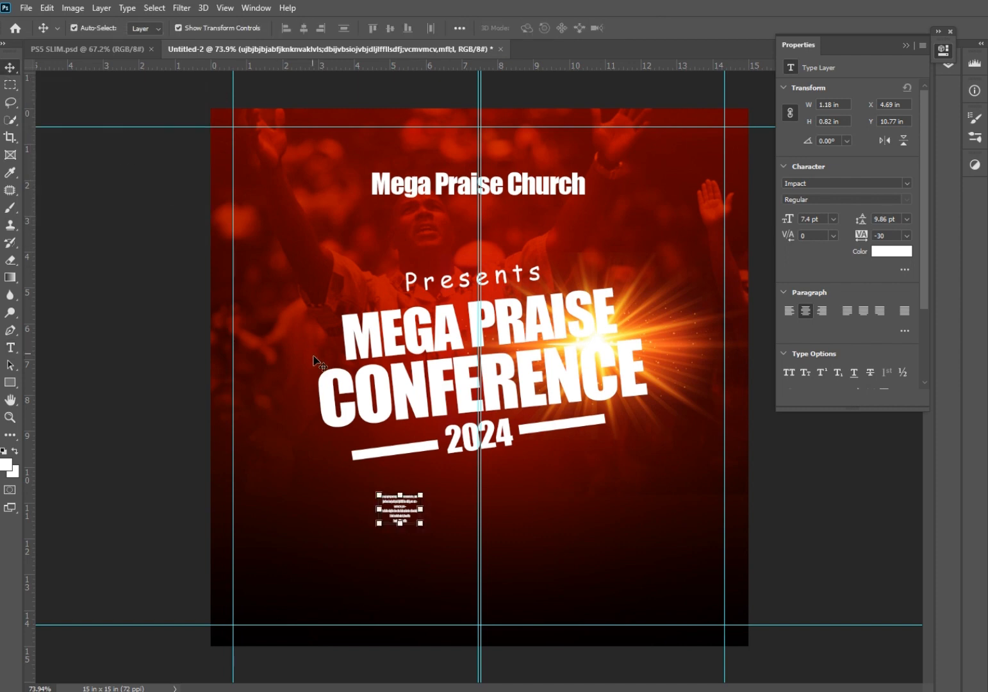
# Delete the placeholder paragraph and add the centred text line "Theme KINGDOM RISING" below 2024.
pyautogui.press('Delete')
pyautogui.click(394, 552)
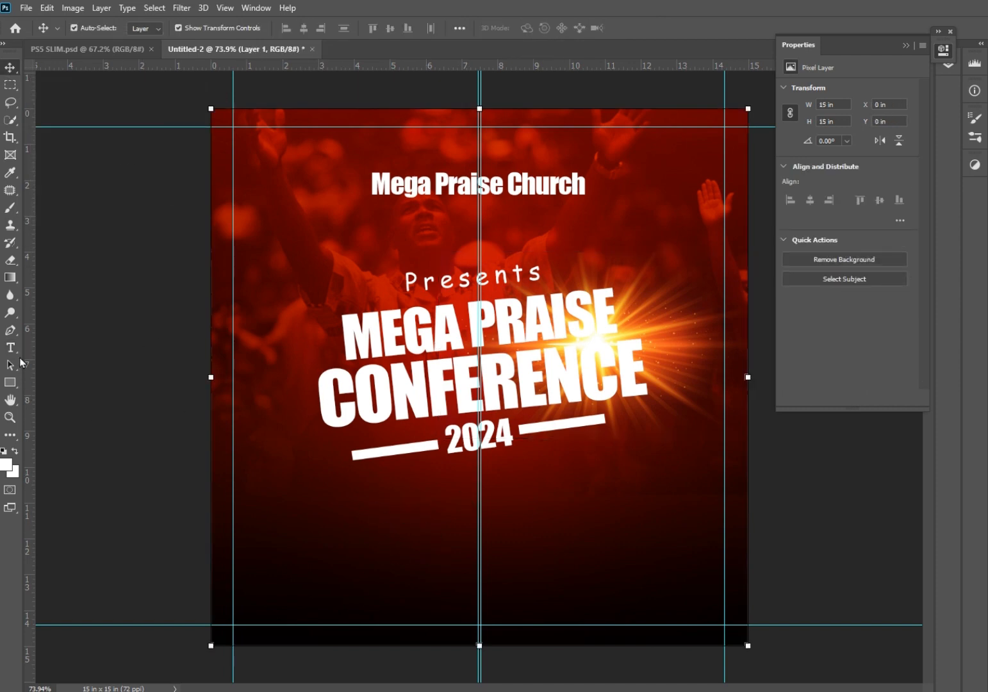
pyautogui.press('t')
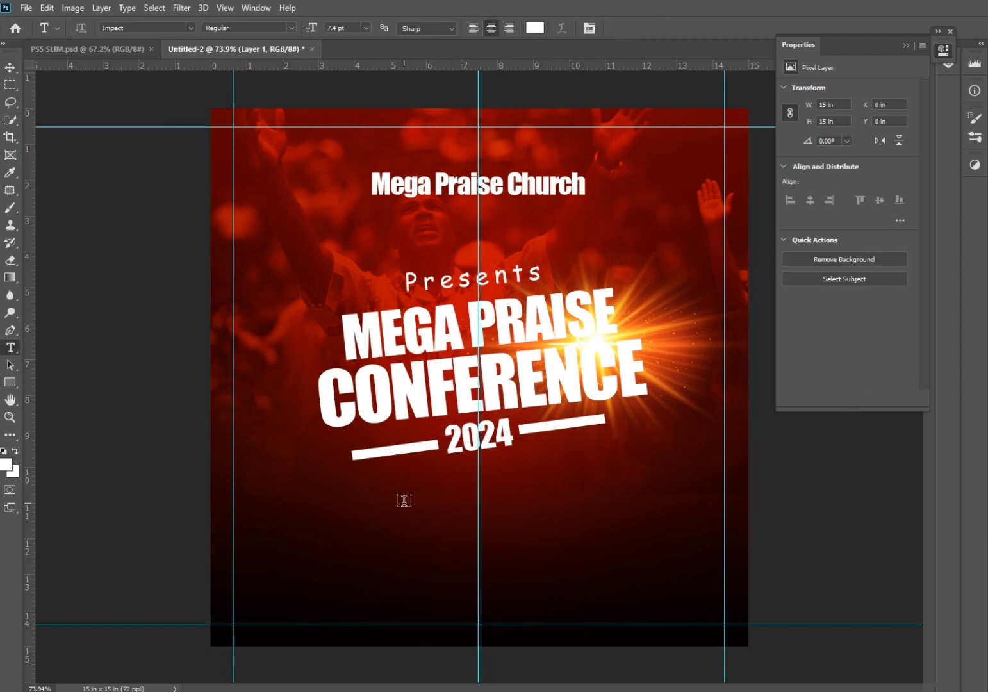
pyautogui.click(401, 499)
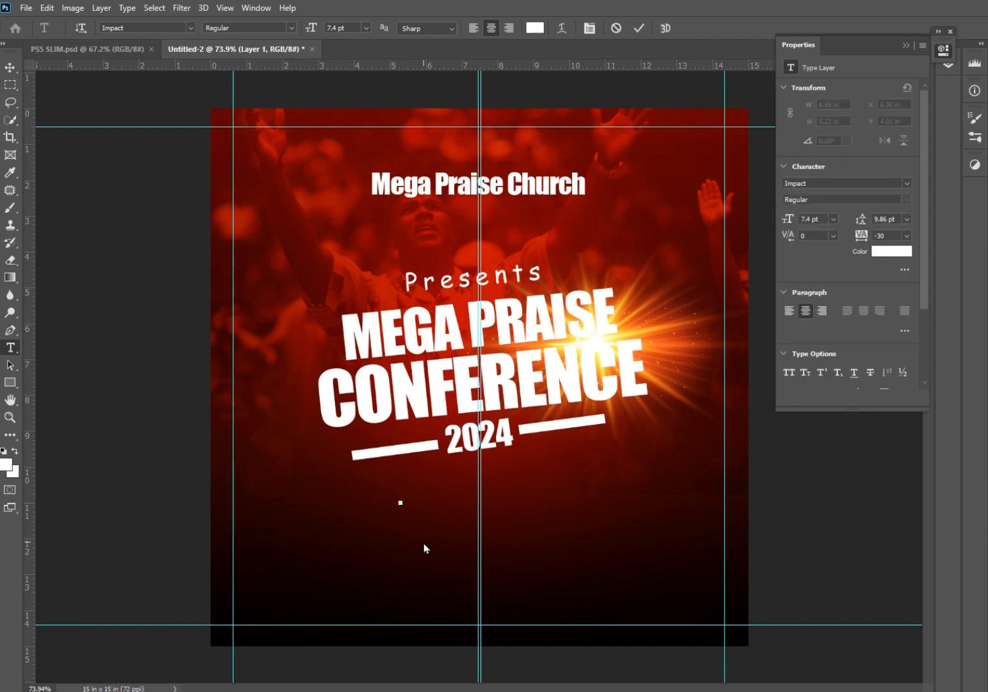
pyautogui.write('Theme KINGDOM RISING')
pyautogui.click(638, 28)
pyautogui.click(14, 66)
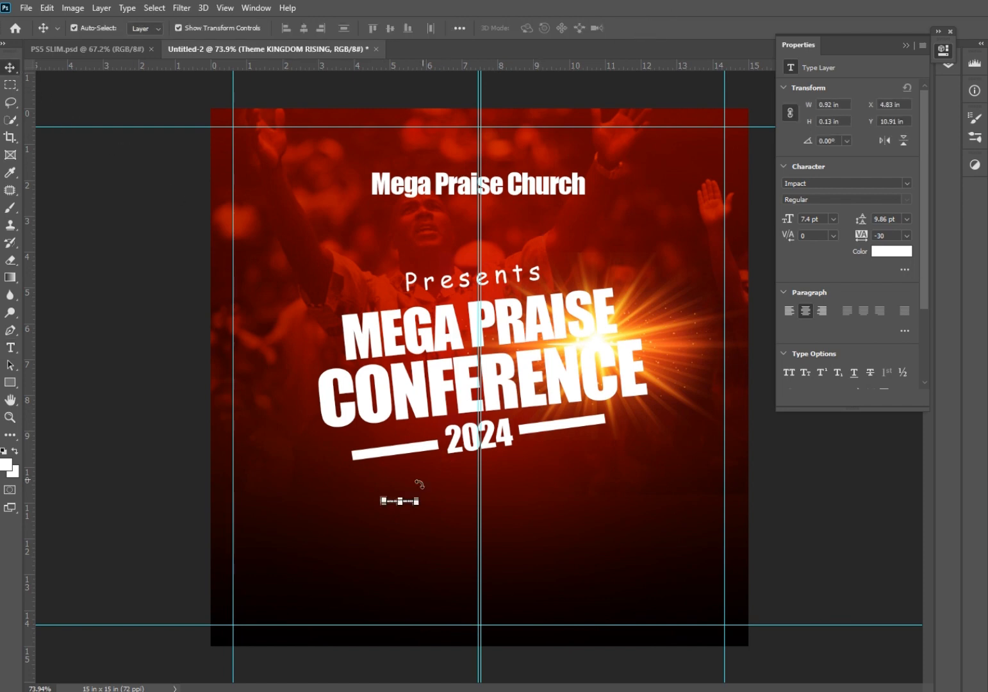
# Enlarge the theme line below 2024 to about 47 pt, roughly 5.9 in wide, and centre it on the vertical guides.
pyautogui.hotkey('ctrl', 't')
pyautogui.moveTo(417, 502); pyautogui.dragTo(595, 522)
pyautogui.moveTo(520, 506); pyautogui.dragTo(512, 506)
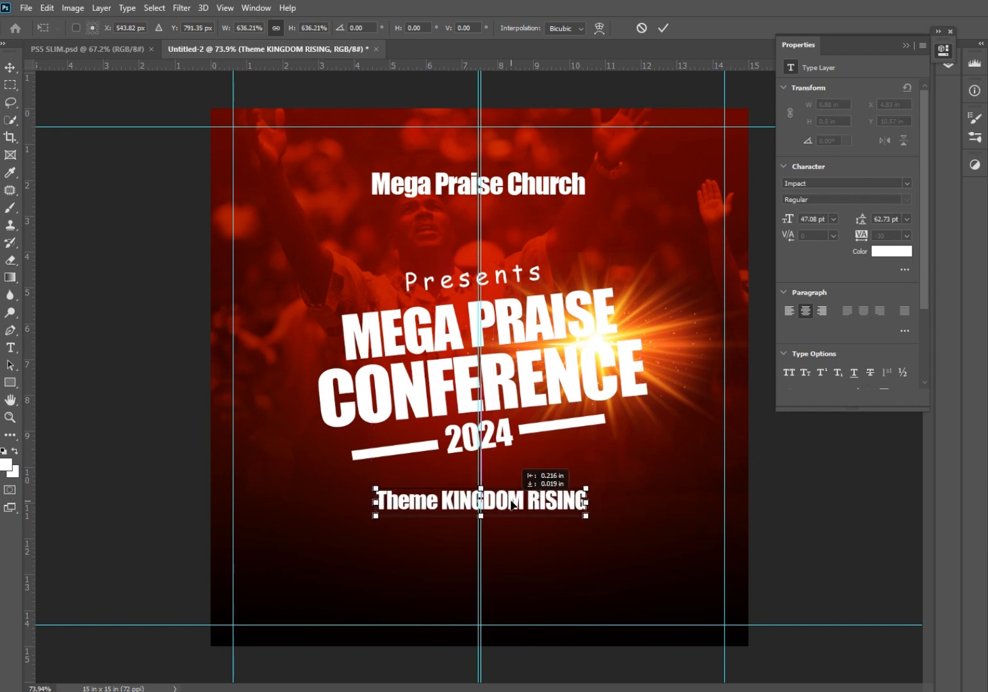
# Insert a colon after "Theme" in the theme line and keep its font as Impact.
pyautogui.click(10, 347)
pyautogui.click(436, 500)
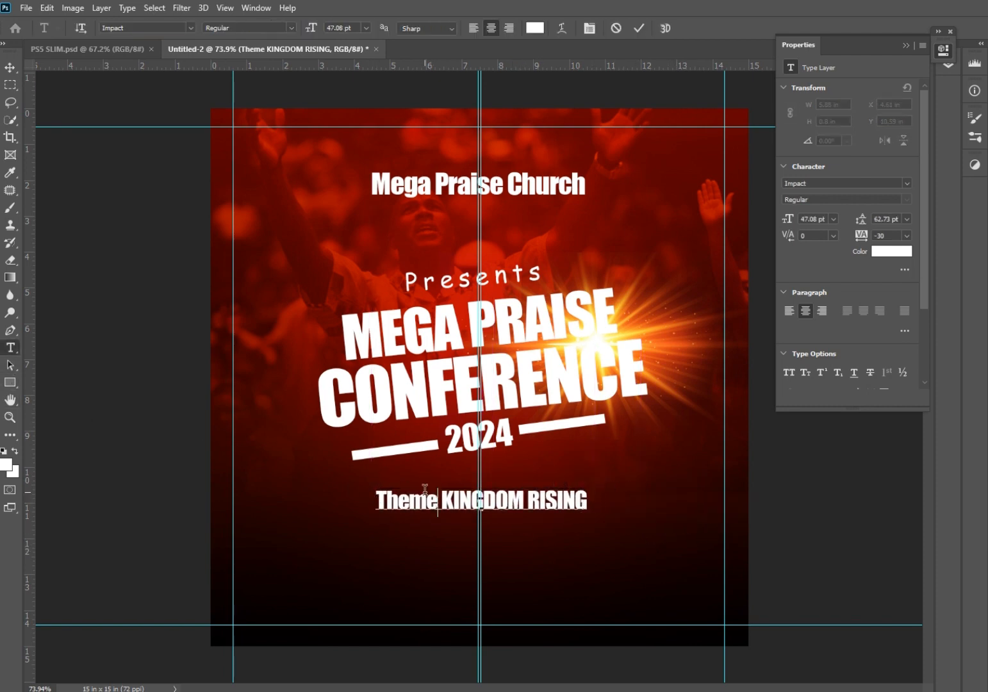
pyautogui.write(':')
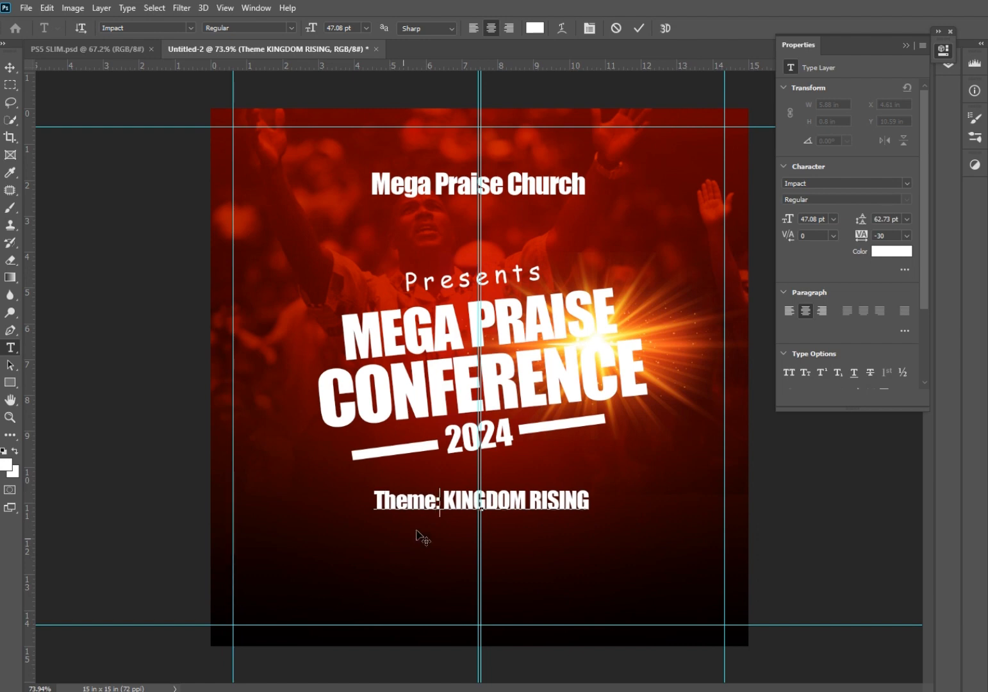
pyautogui.click(639, 29)
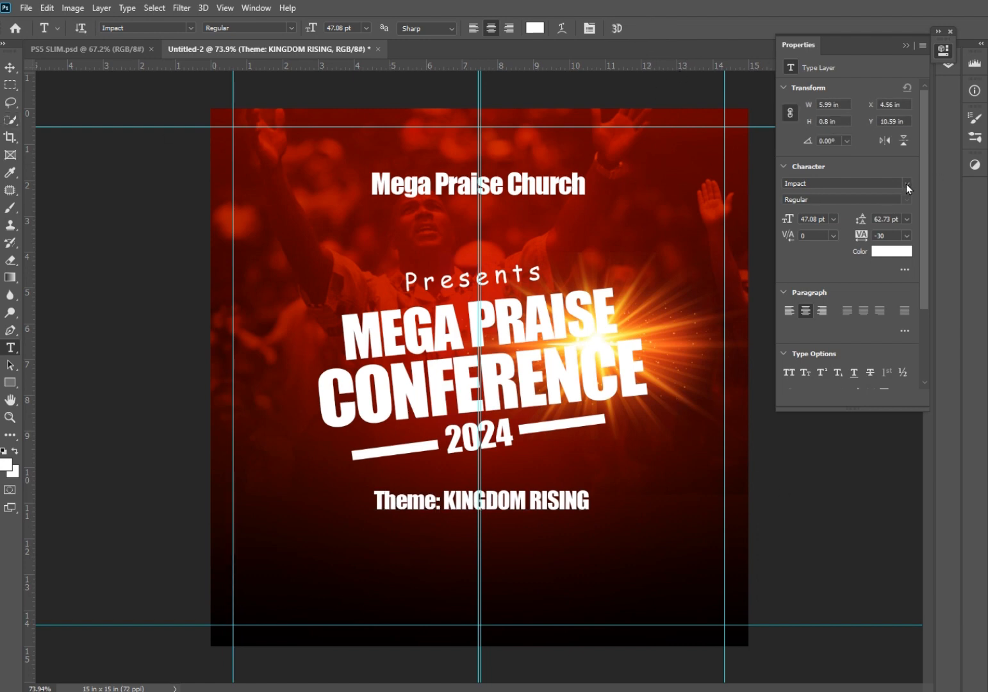
pyautogui.click(907, 186)
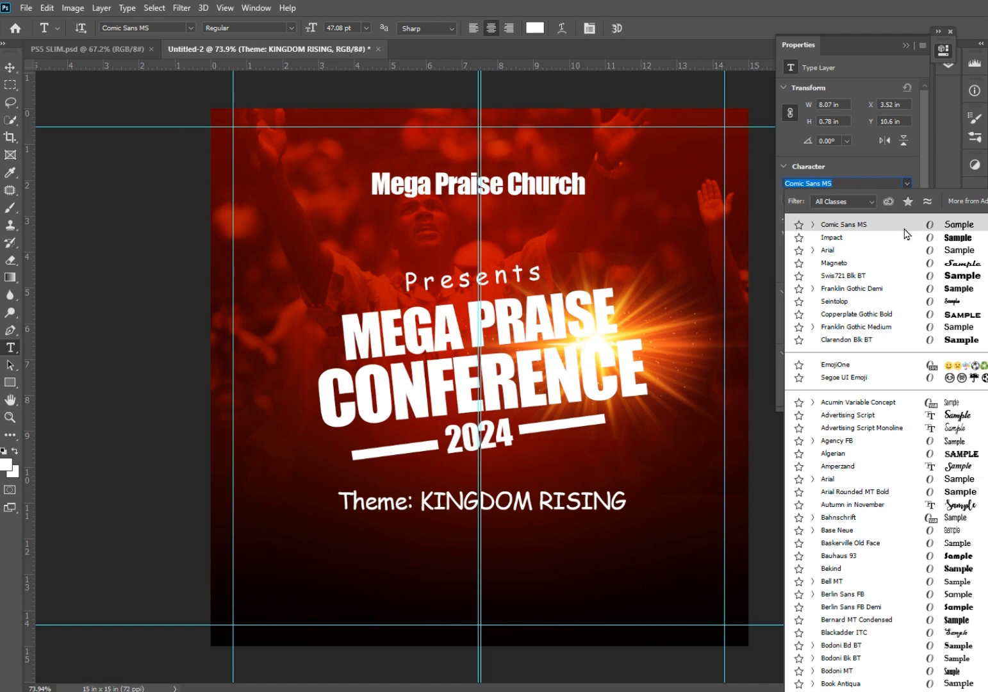
pyautogui.click(915, 238)
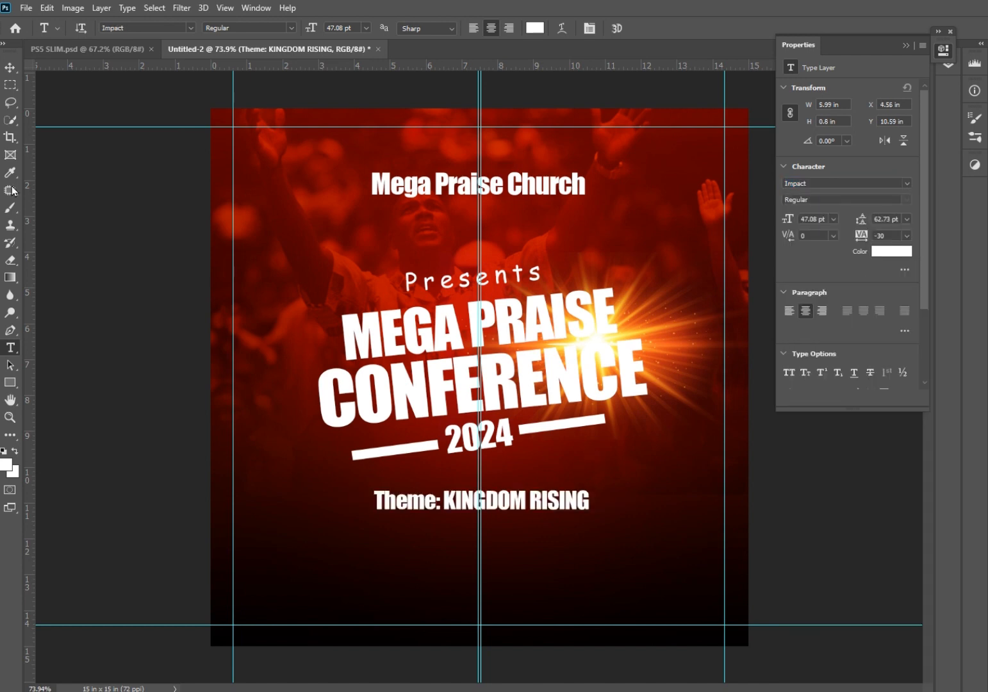
# Duplicate the theme line directly below itself and replace "Theme" with "Time" in the copy.
pyautogui.click(9, 68)
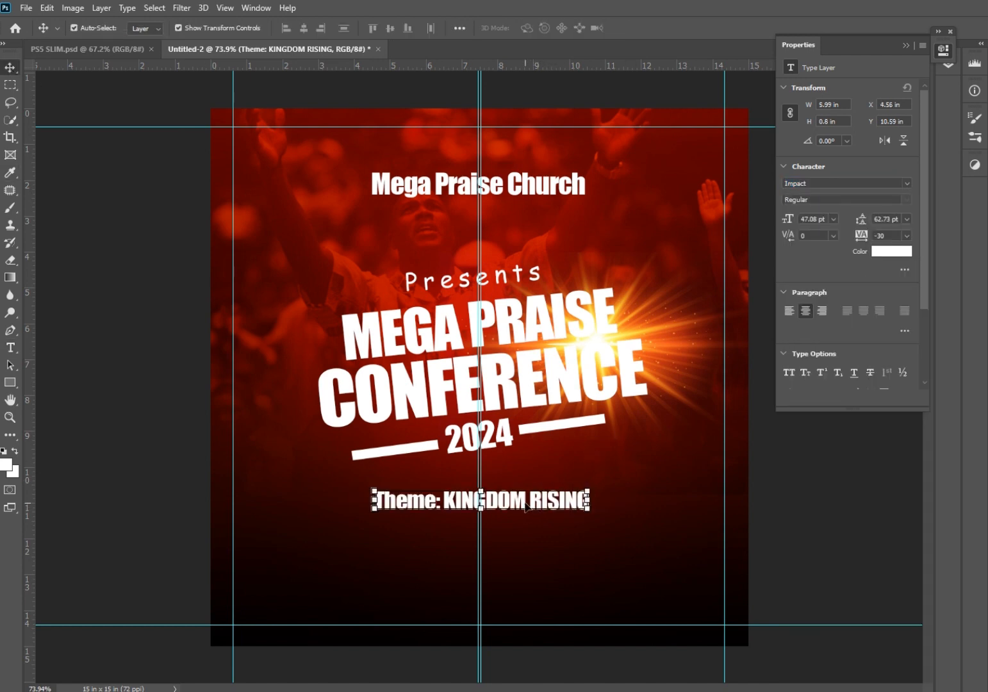
pyautogui.moveTo(526, 506); pyautogui.dragTo(514, 549)
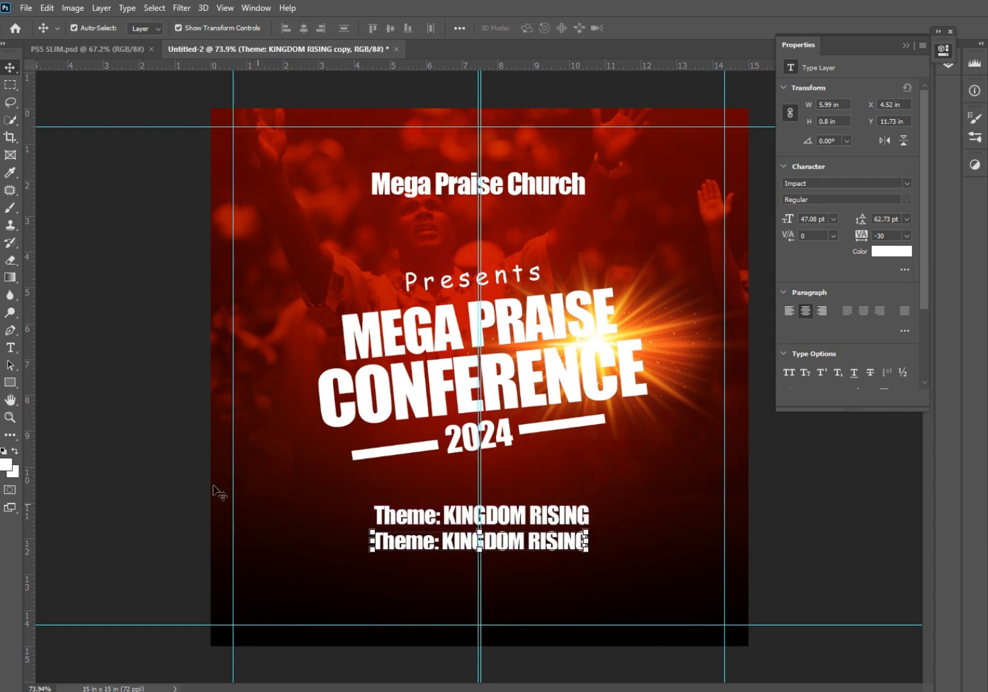
pyautogui.click(9, 348)
pyautogui.moveTo(440, 541); pyautogui.dragTo(276, 543)
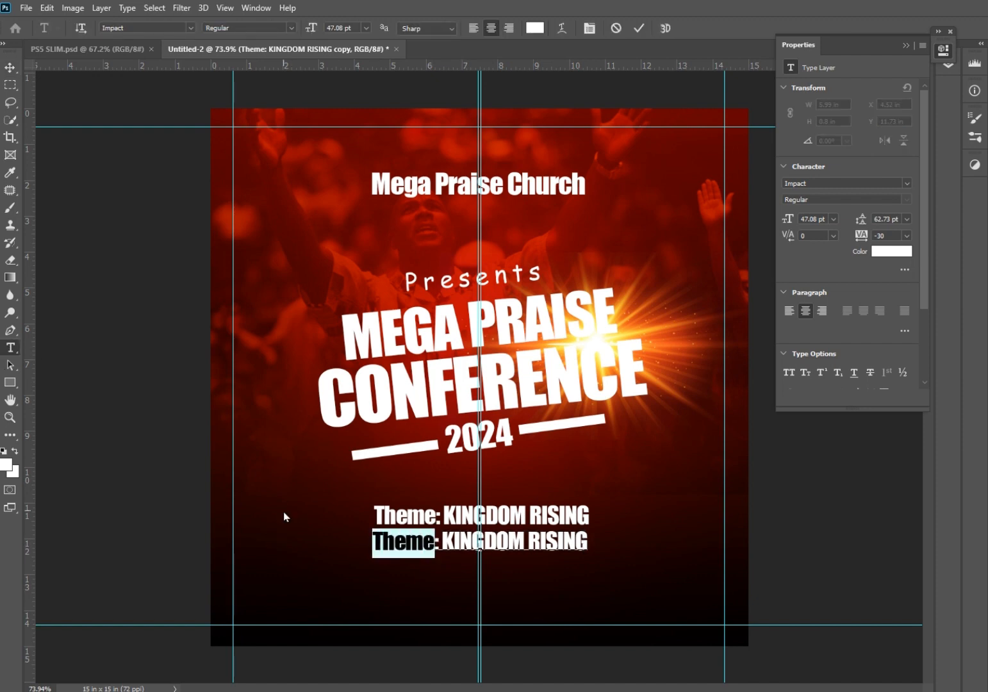
pyautogui.write('Time')
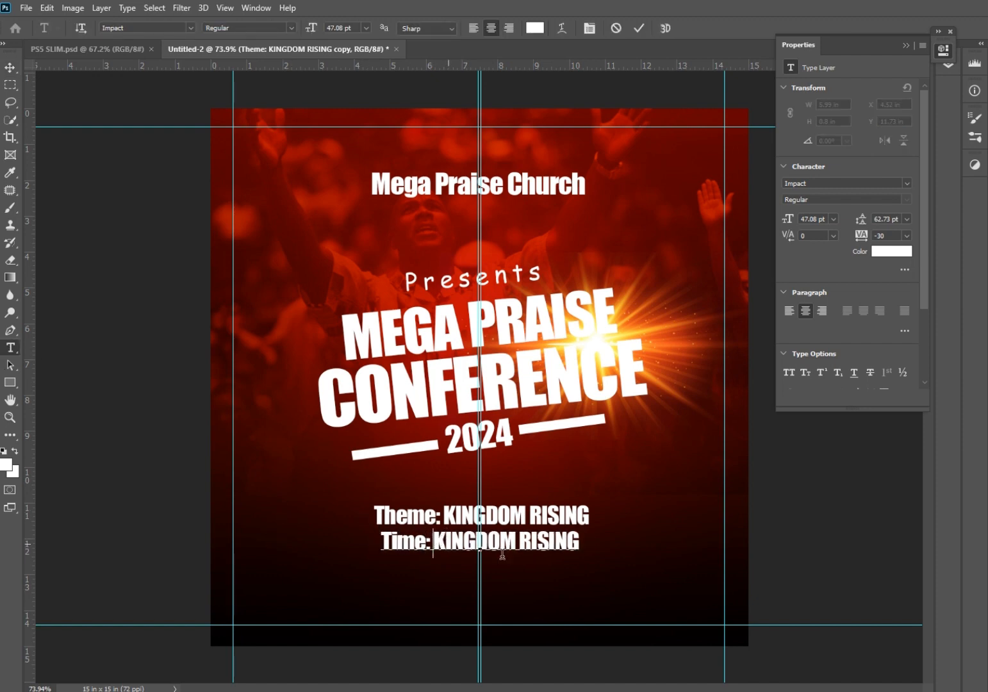
# Replace "KINGDOM RISING" in the copied line with "6PM SHARP".
pyautogui.moveTo(502, 555); pyautogui.dragTo(601, 562)
pyautogui.write('5')
pyautogui.write('PM SA')
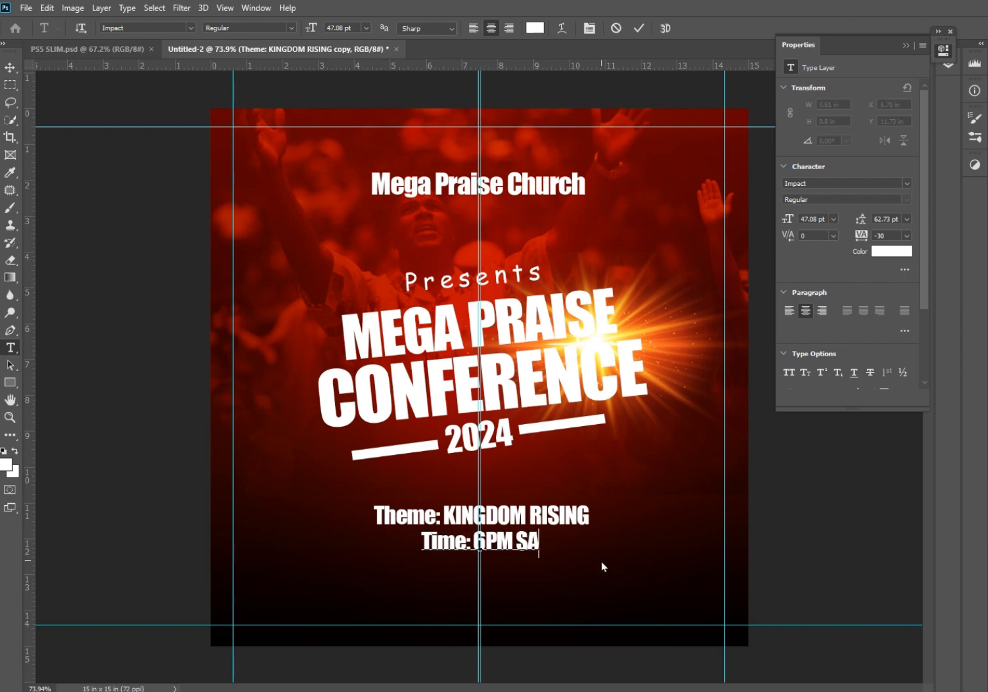
pyautogui.press('BackSpace')
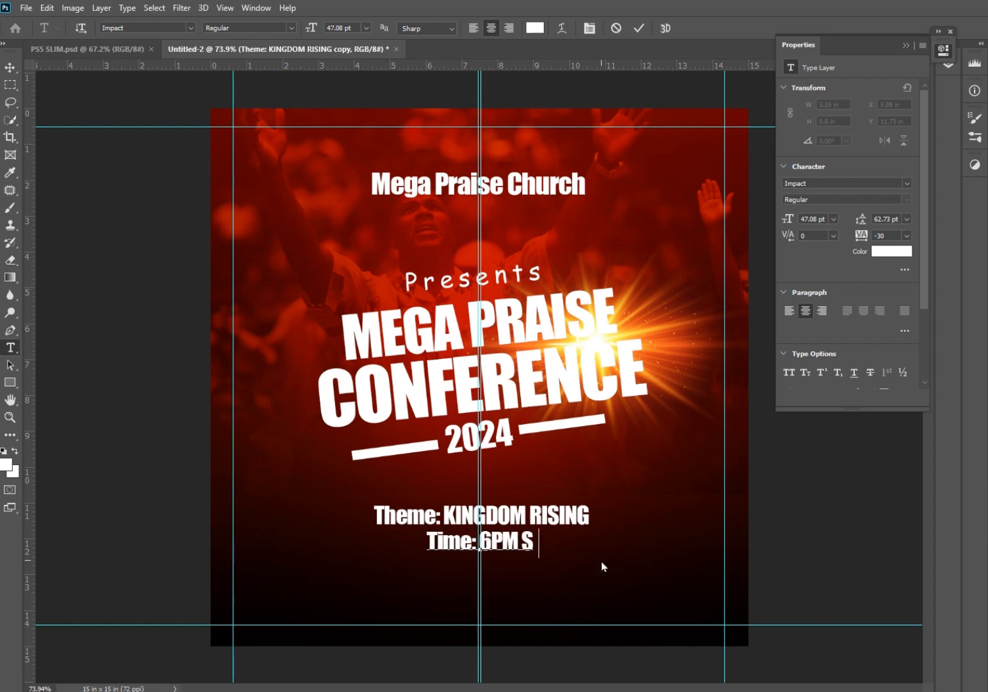
pyautogui.write('HAER')
pyautogui.press('BackSpace')
pyautogui.press('BackSpace')
pyautogui.write('RP')
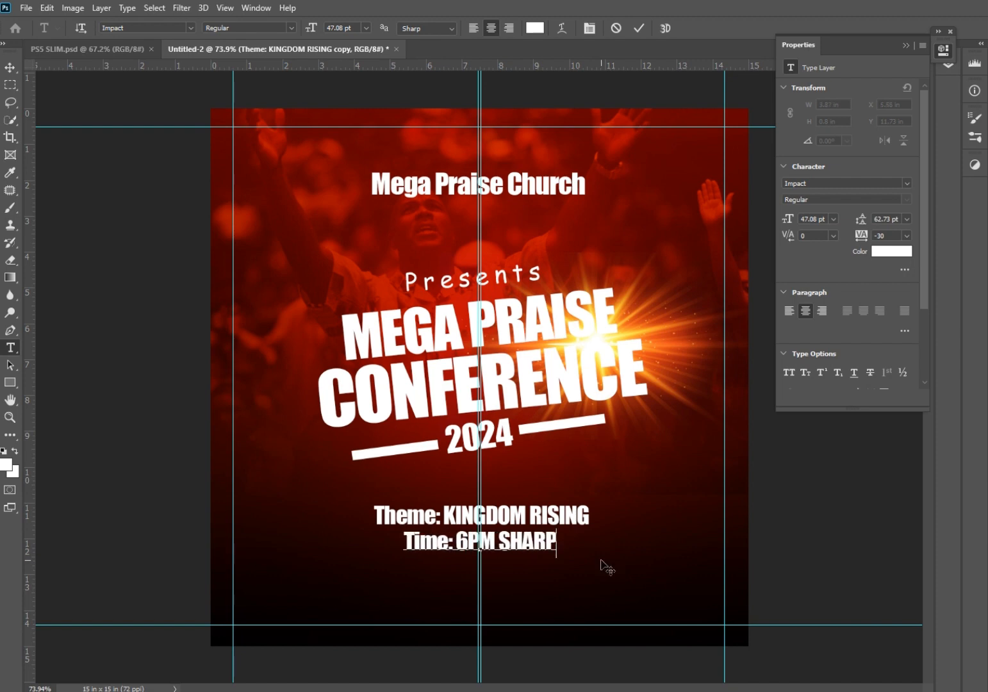
pyautogui.click(639, 28)
# Scale the time line down to about 35 pt, roughly 3.2 in wide, keeping it centred below the theme line.
pyautogui.click(10, 67)
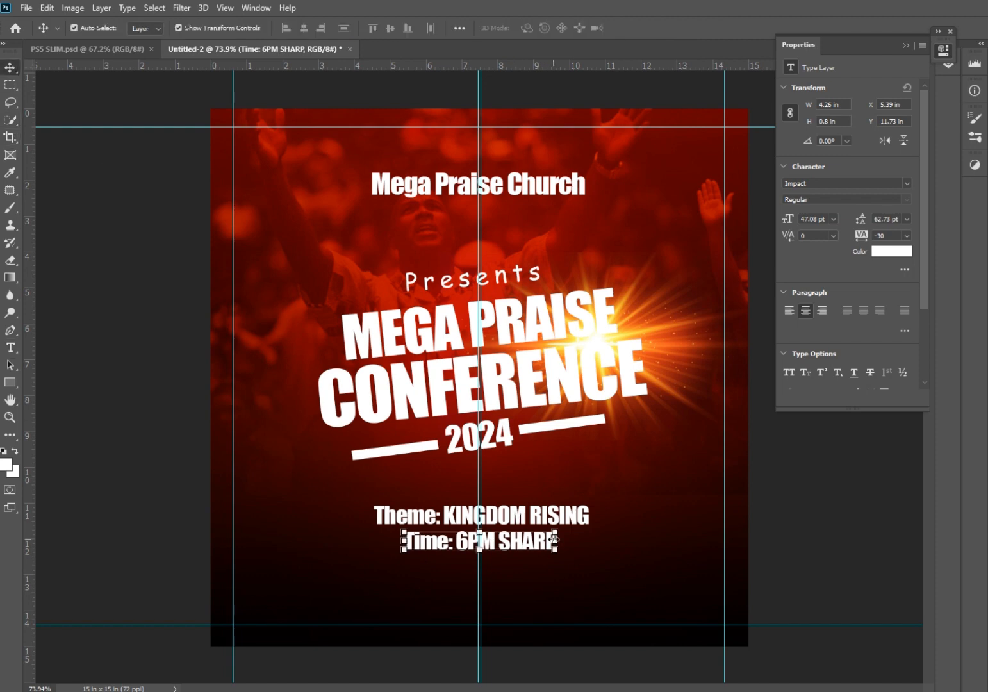
pyautogui.moveTo(555, 539); pyautogui.dragTo(517, 545)
pyautogui.press('Return')
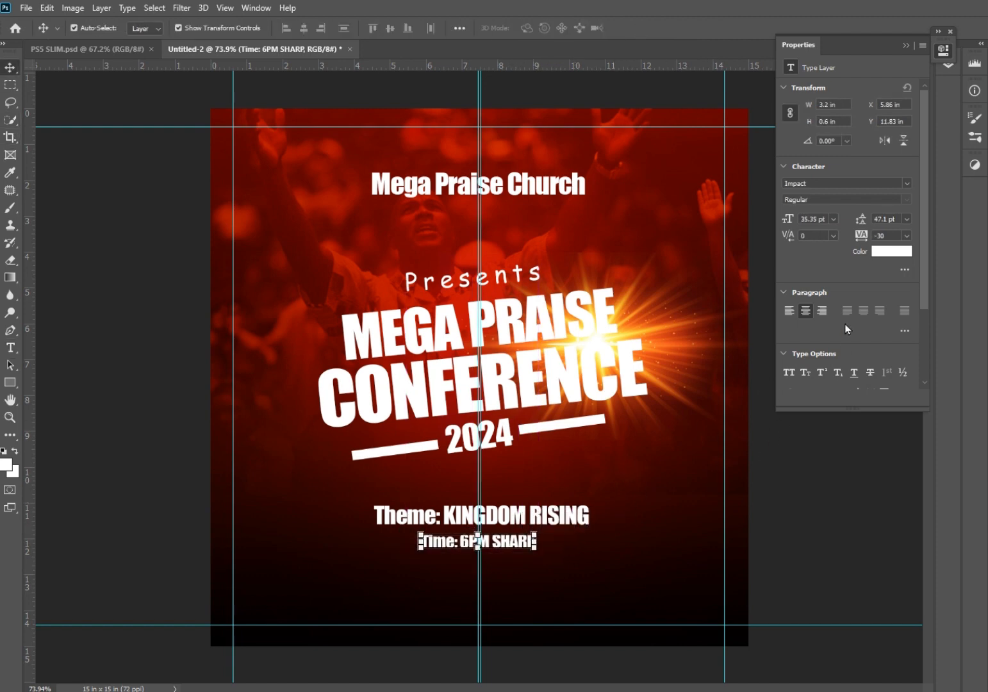
# Set the time line in Arial Bold with tracking 0.
pyautogui.moveTo(861, 240); pyautogui.dragTo(865, 238)
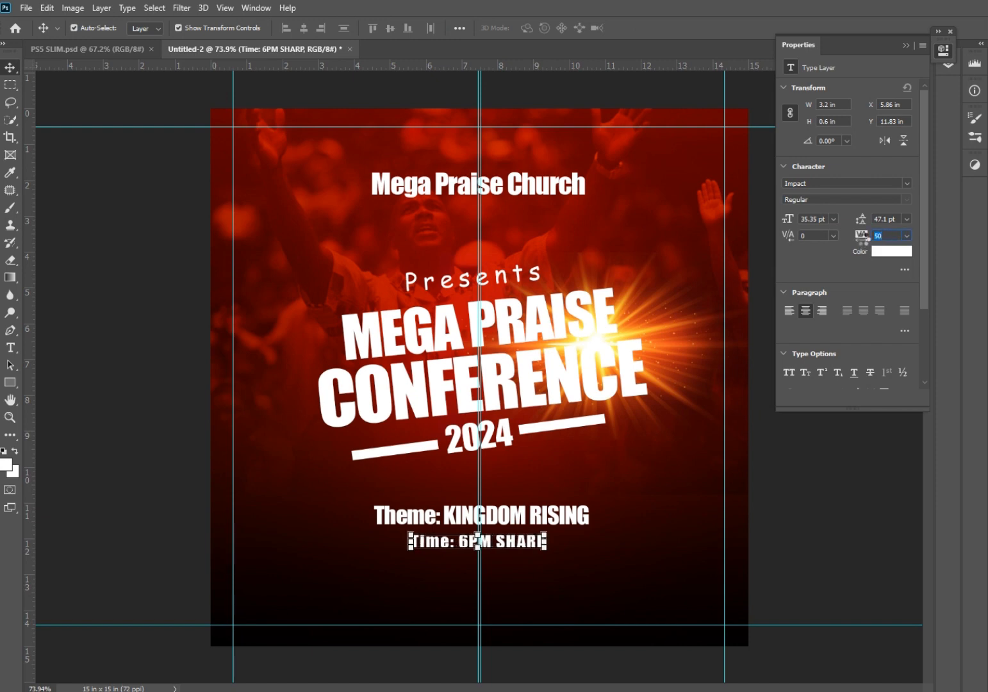
pyautogui.click(884, 183)
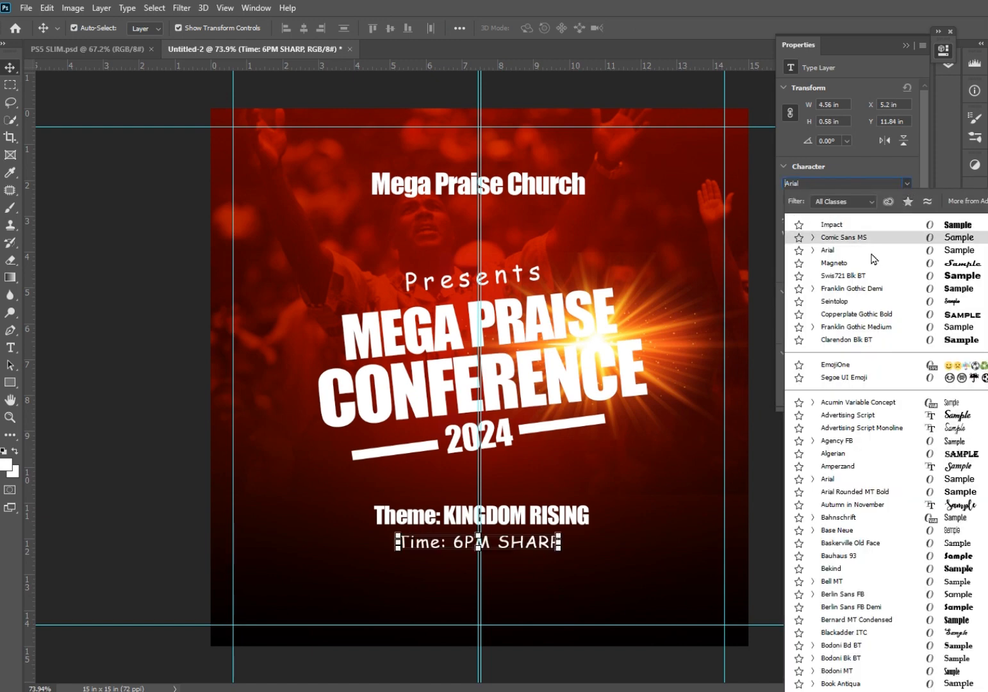
pyautogui.click(879, 250)
pyautogui.click(899, 200)
pyautogui.click(906, 199)
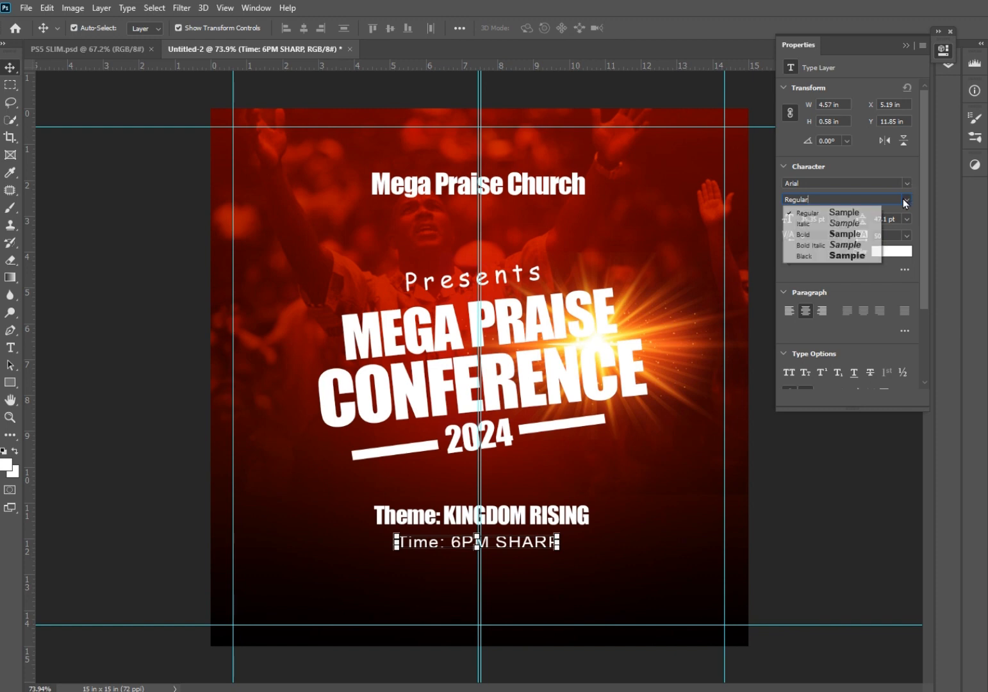
pyautogui.click(864, 236)
pyautogui.doubleClick(885, 236)
pyautogui.write('0')
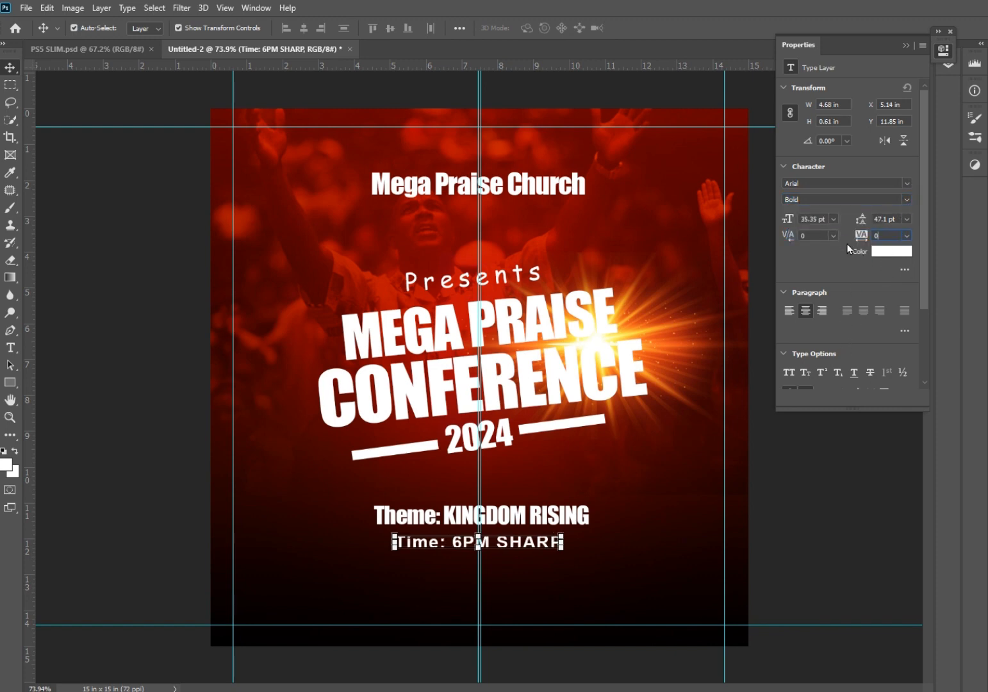
pyautogui.press('Return')
# Move the theme line slightly up, to a Y position of about 10.88 in, for more space above the time line.
pyautogui.click(573, 518)
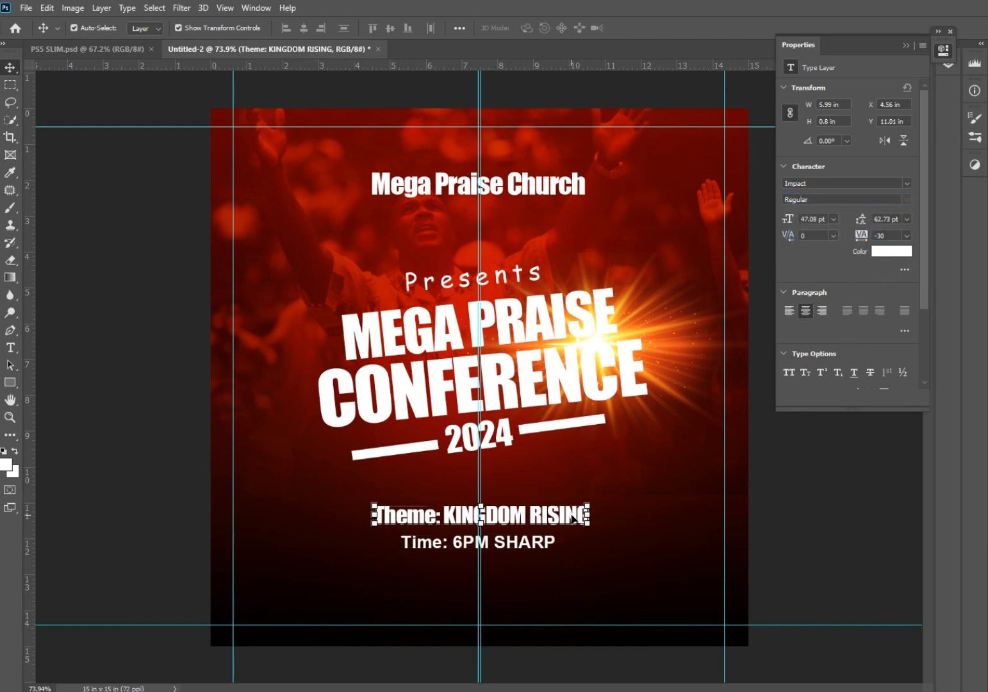
pyautogui.press('Down')
pyautogui.press('Down')
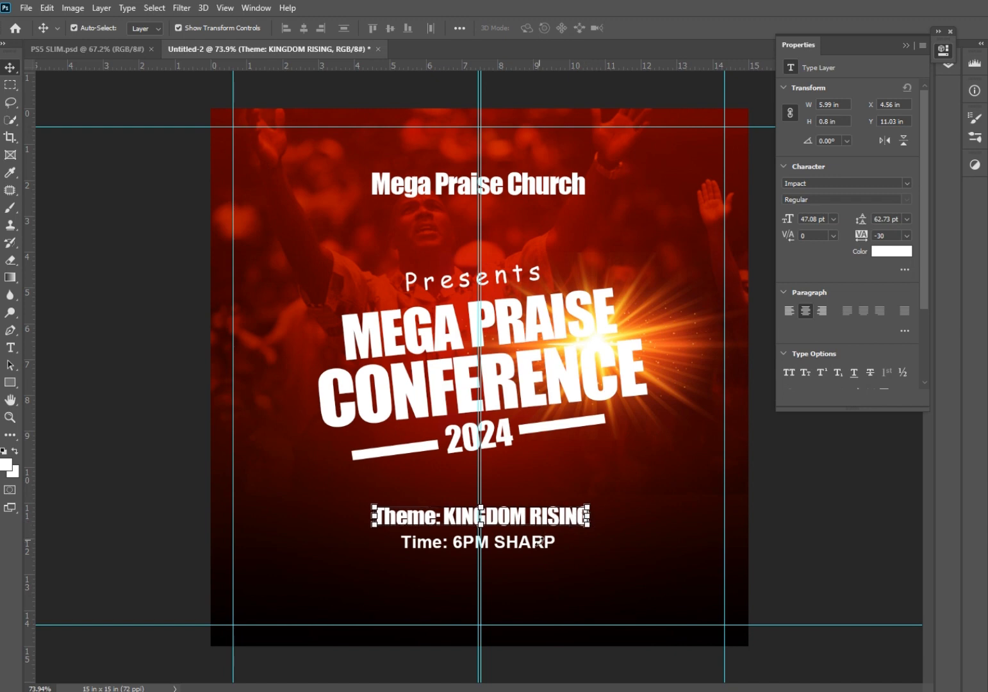
pyautogui.click(537, 548)
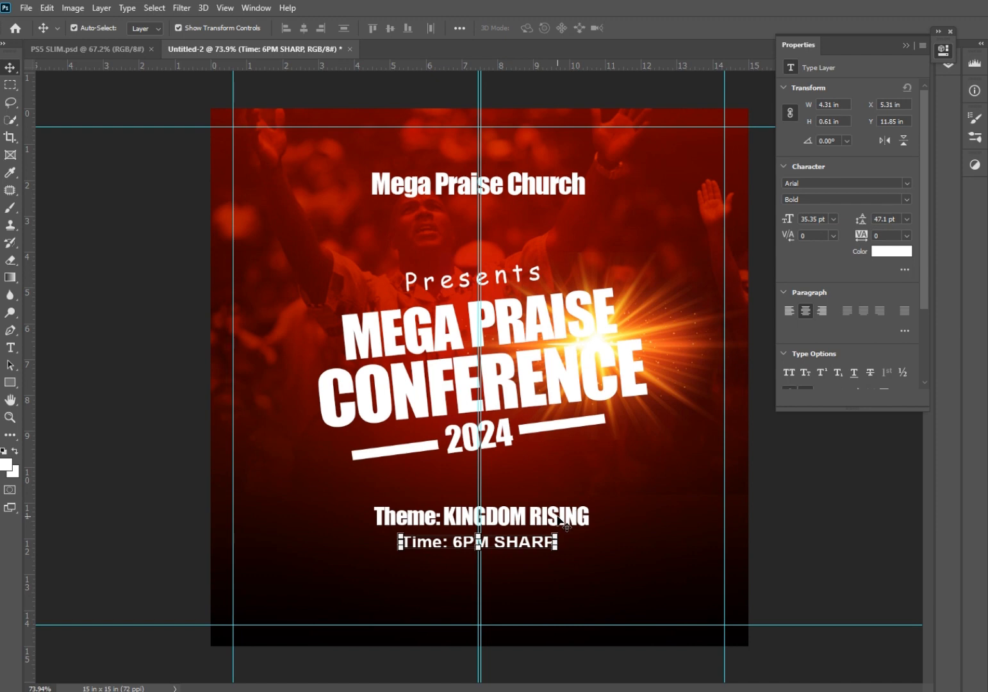
pyautogui.moveTo(558, 517); pyautogui.dragTo(557, 516)
# Draw a white rounded rectangle about 143 by 24 px with 10 px corners just above the theme line.
pyautogui.click(10, 383)
pyautogui.click(48, 394)
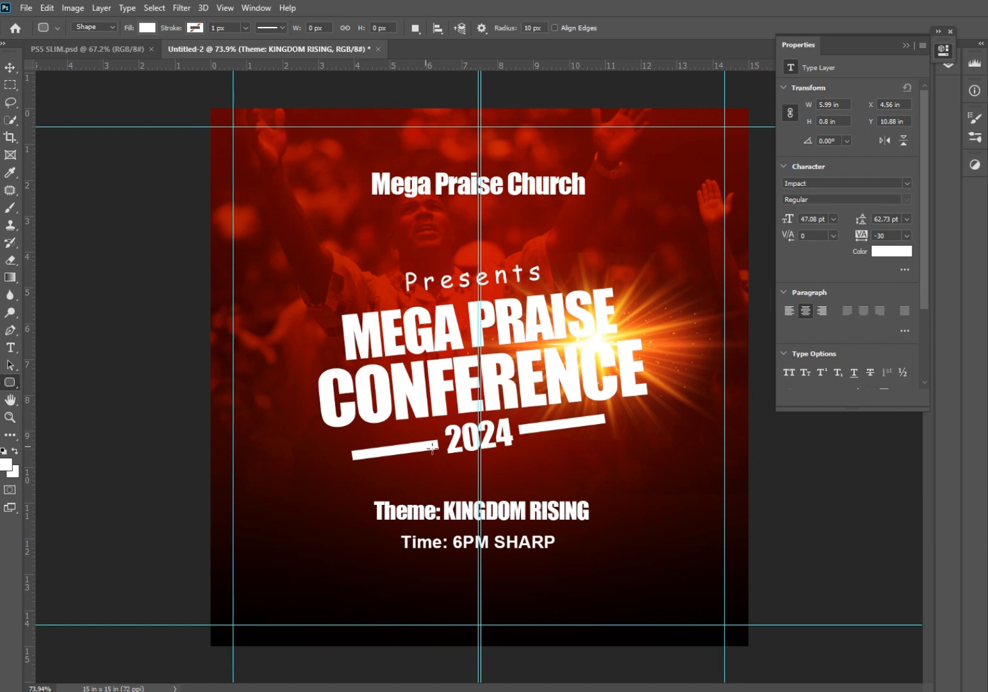
pyautogui.moveTo(448, 482); pyautogui.dragTo(521, 493)
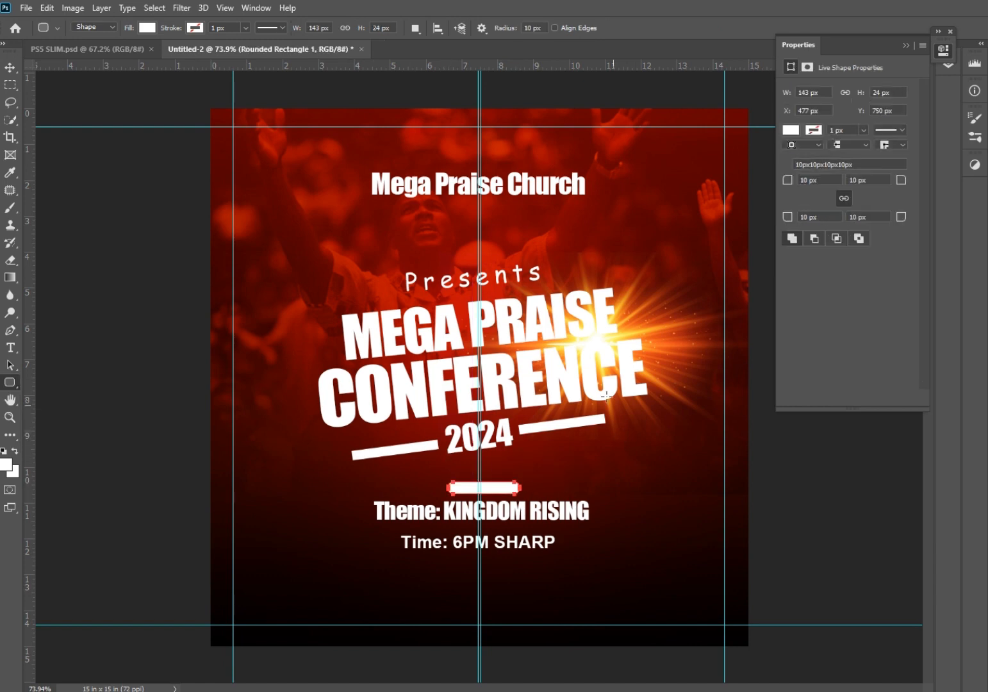
# Nudge the rounded rectangle 8 px left to centre it on the vertical guides.
pyautogui.click(2, 69)
pyautogui.press('Left')
pyautogui.press('Left')
pyautogui.press('Left')
pyautogui.press('Left')
pyautogui.press('Left')
pyautogui.press('Left')
pyautogui.press('Left')
pyautogui.press('Left')
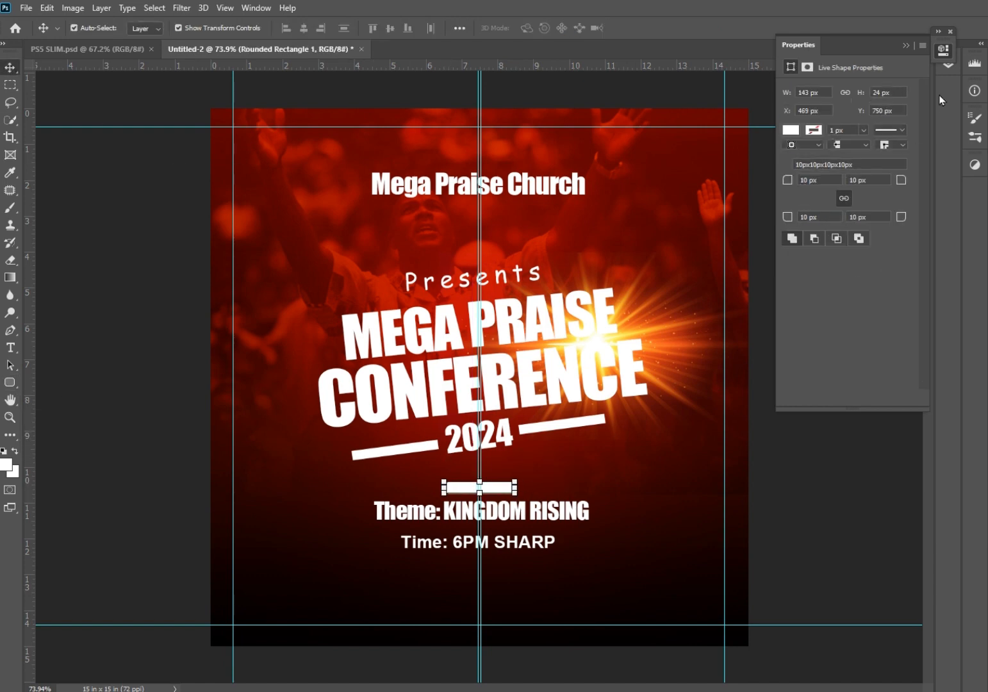
# Apply an orange Gradient Overlay to the rounded rectangle's layer.
pyautogui.moveTo(944, 39); pyautogui.dragTo(950, 91)
pyautogui.click(948, 64)
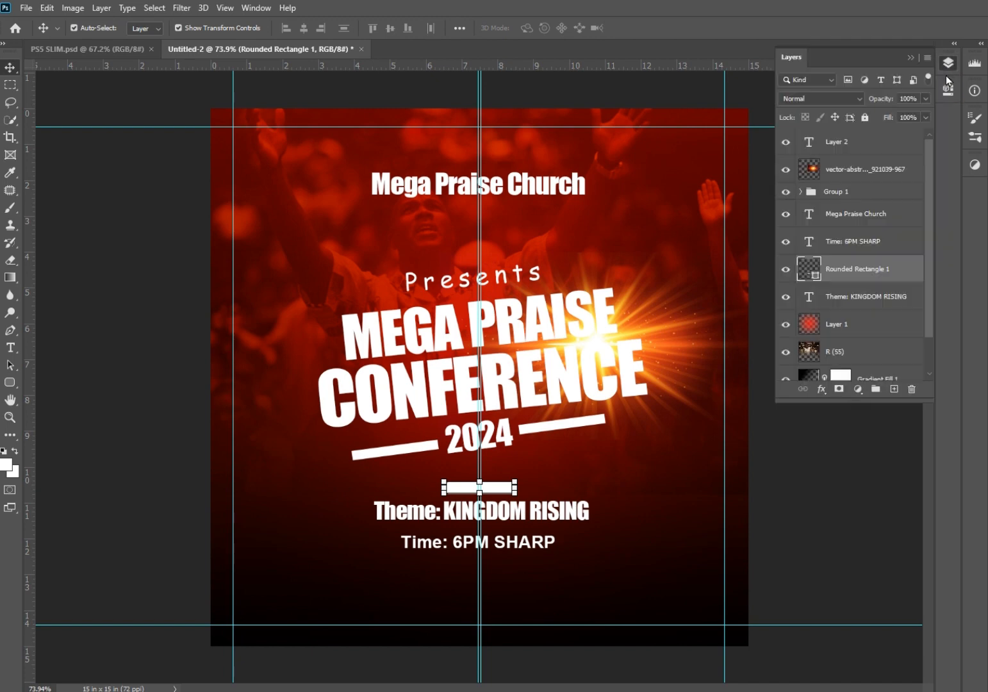
pyautogui.doubleClick(910, 271)
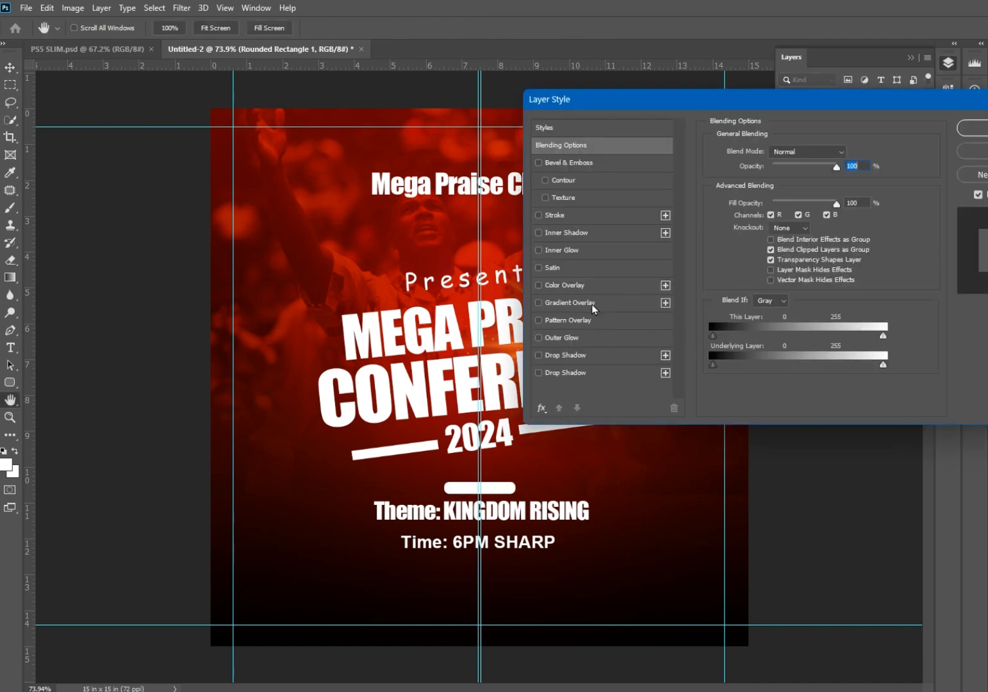
pyautogui.click(569, 303)
pyautogui.click(969, 128)
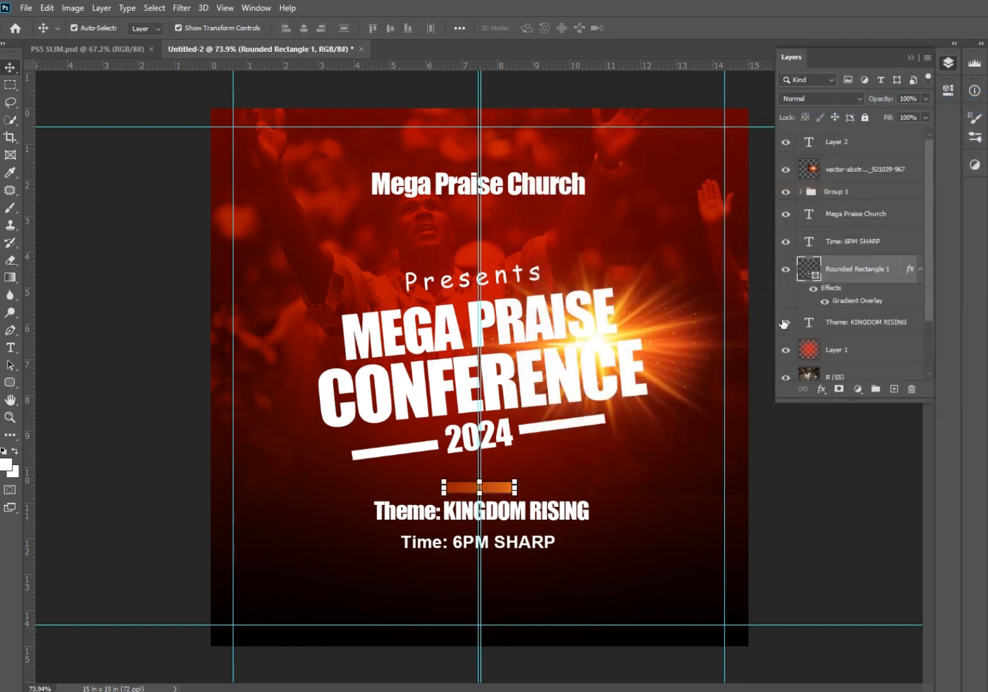
# Duplicate the orange rounded rectangle behind the time line and stretch it to about 251% width and 201% height.
pyautogui.click(520, 546)
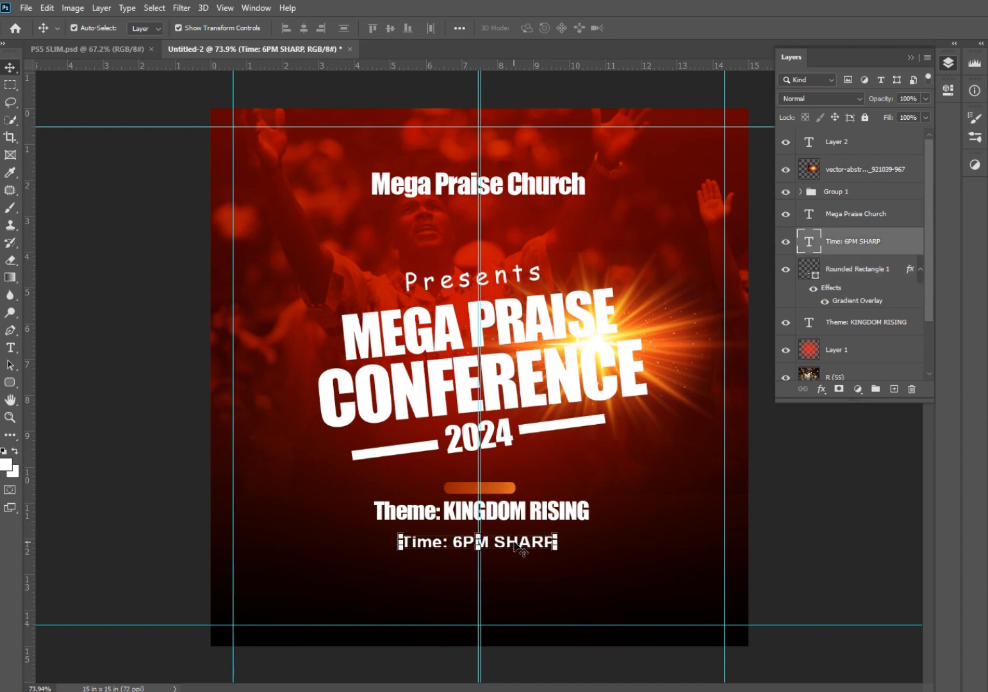
pyautogui.click(508, 492)
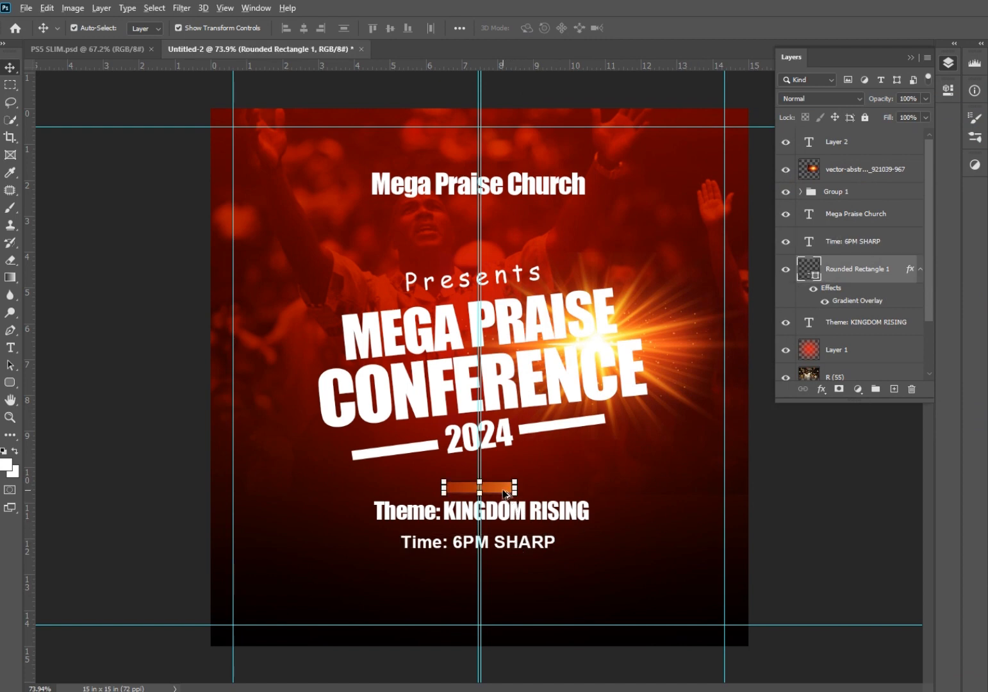
pyautogui.moveTo(506, 493); pyautogui.dragTo(569, 548)
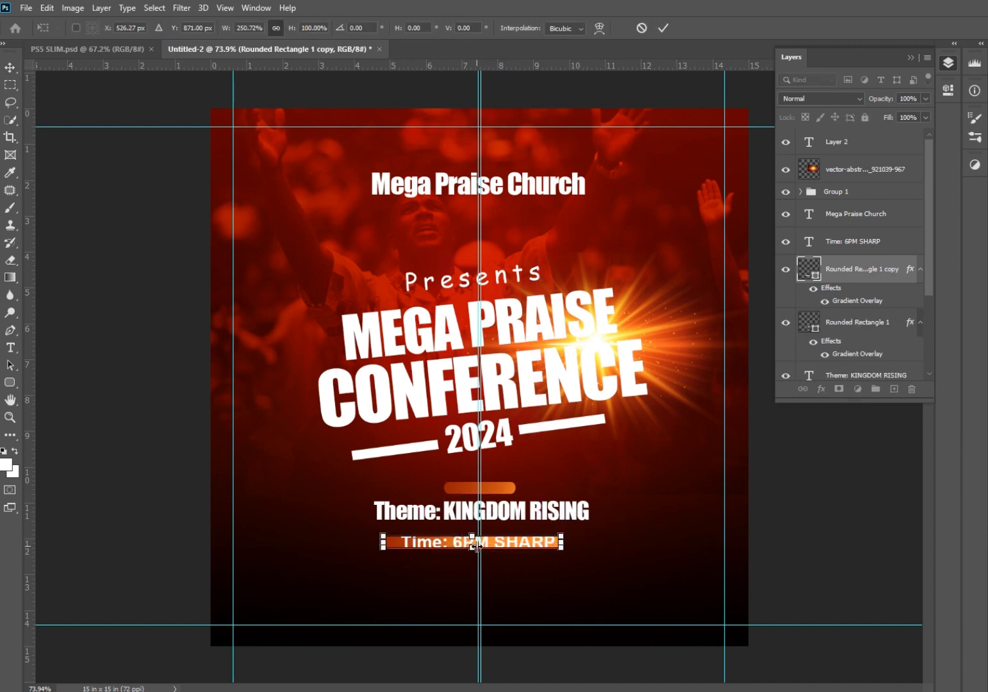
pyautogui.moveTo(476, 549); pyautogui.dragTo(474, 531)
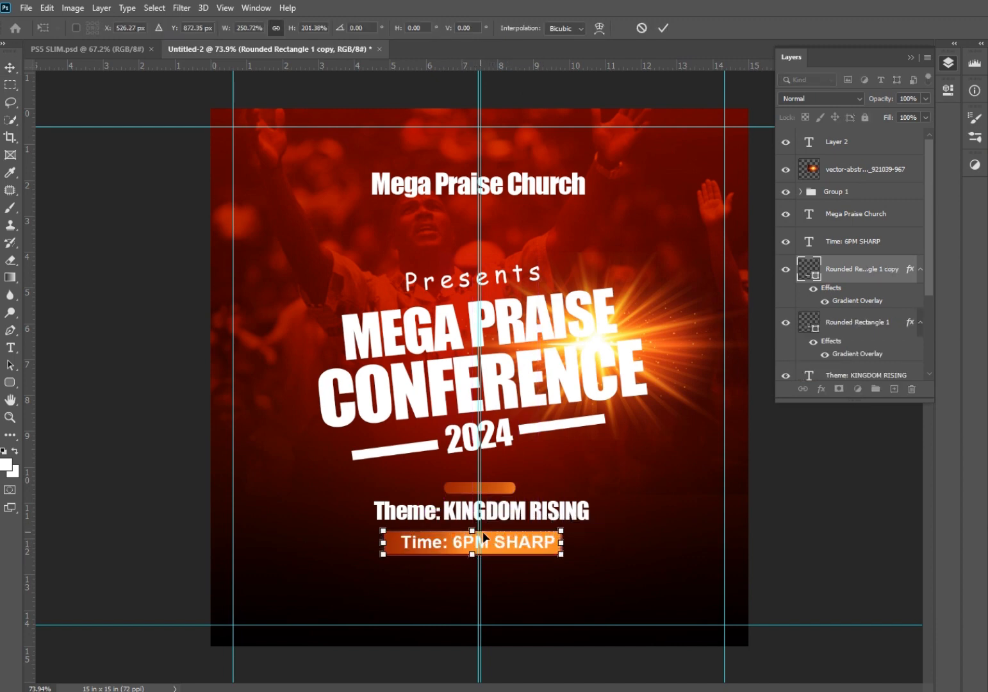
pyautogui.press('Return')
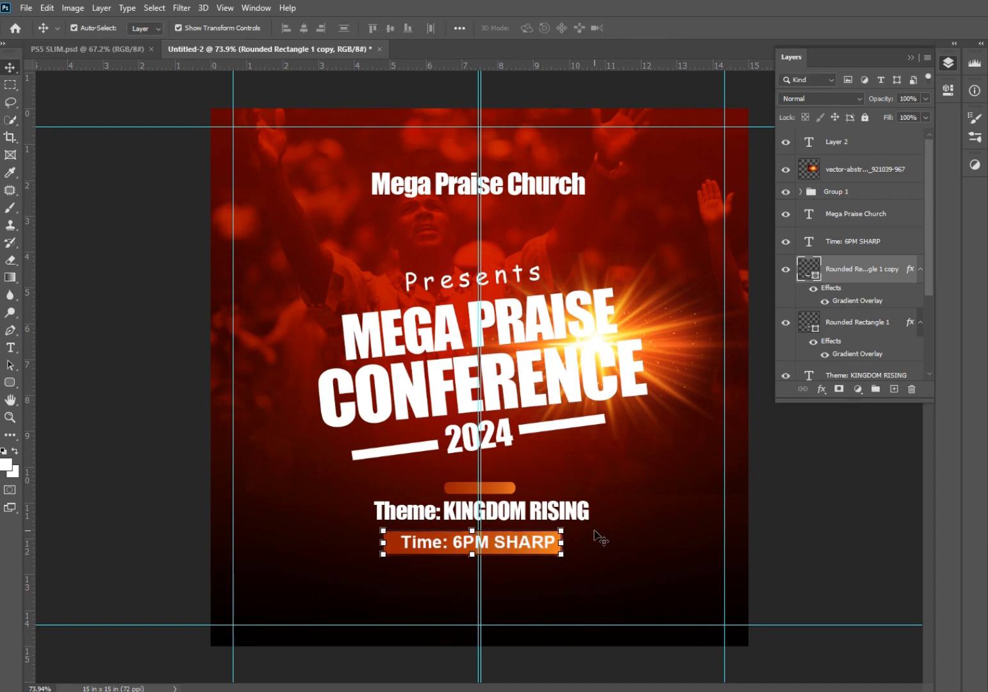
# Nudge the time line and its orange bar right to the centre guides and slightly up towards the theme line.
pyautogui.press('Right')
pyautogui.press('Right')
pyautogui.keyDown('shift'); pyautogui.click(523, 544); pyautogui.keyUp('shift')
pyautogui.press('Right')
pyautogui.press('Right')
pyautogui.press('Right')
pyautogui.press('Right')
pyautogui.press('Right')
pyautogui.press('Right')
pyautogui.press('Right')
pyautogui.press('Right')
pyautogui.press('Right')
pyautogui.press('Right')
pyautogui.press('Right')
pyautogui.press('Right')
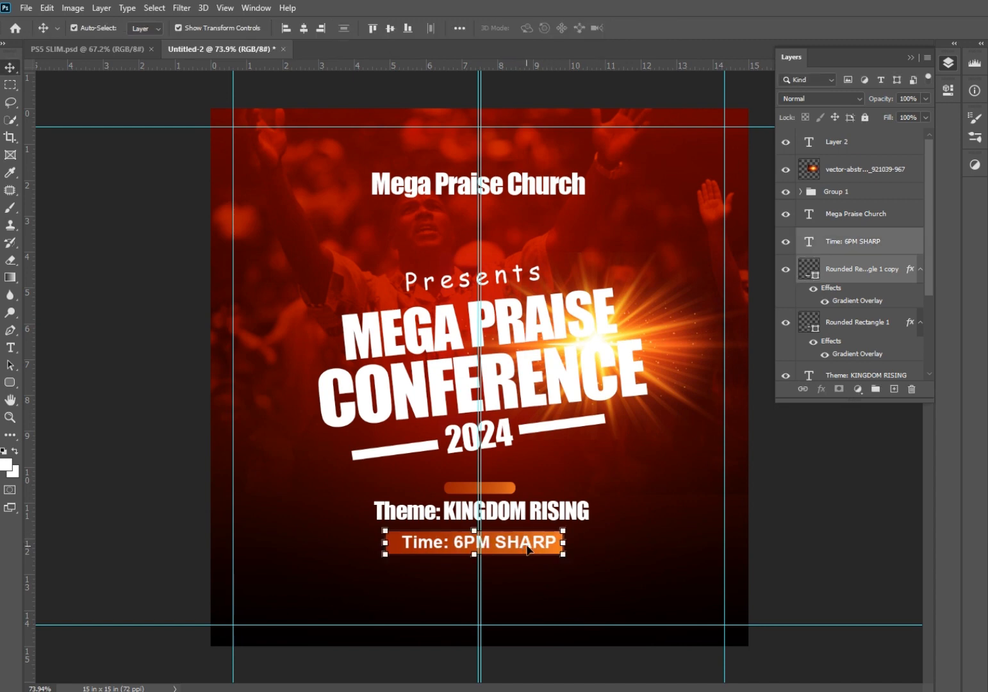
pyautogui.press('Up')
pyautogui.press('Up')
pyautogui.press('Up')
pyautogui.press('Up')
pyautogui.press('Up')
pyautogui.press('Up')
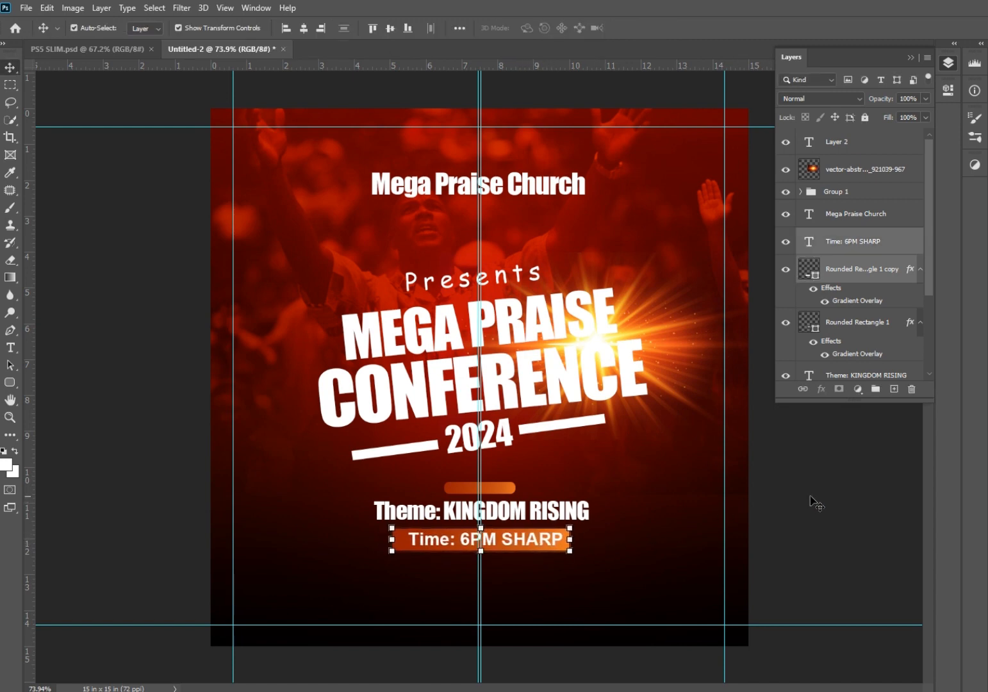
# Enlarge the Theme: KINGDOM RISING line slightly about its centre.
pyautogui.click(813, 506)
pyautogui.click(555, 512)
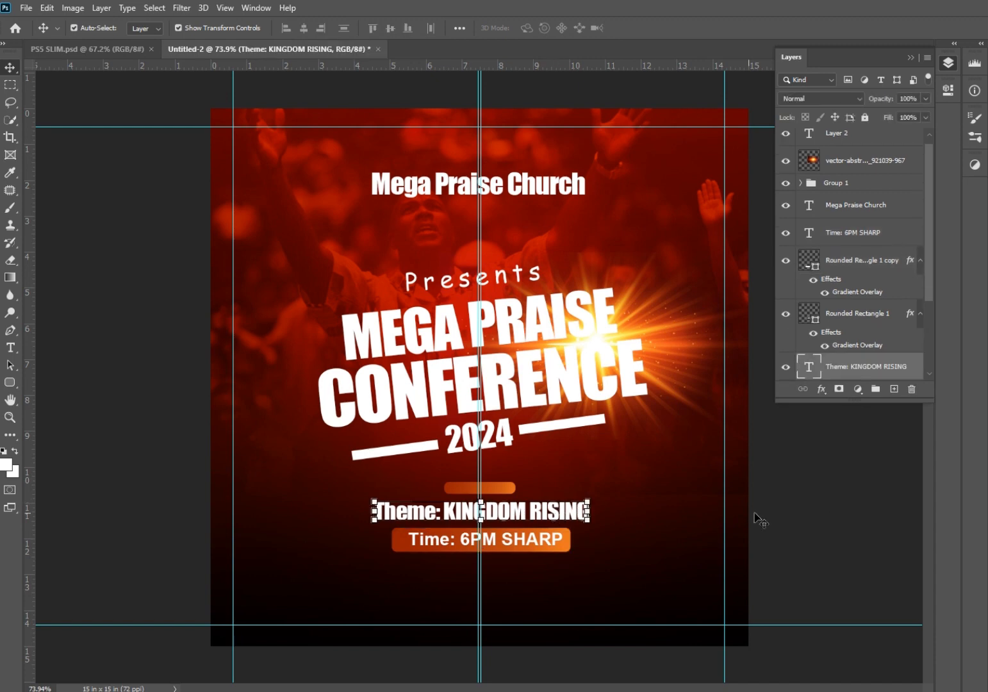
pyautogui.click(820, 516)
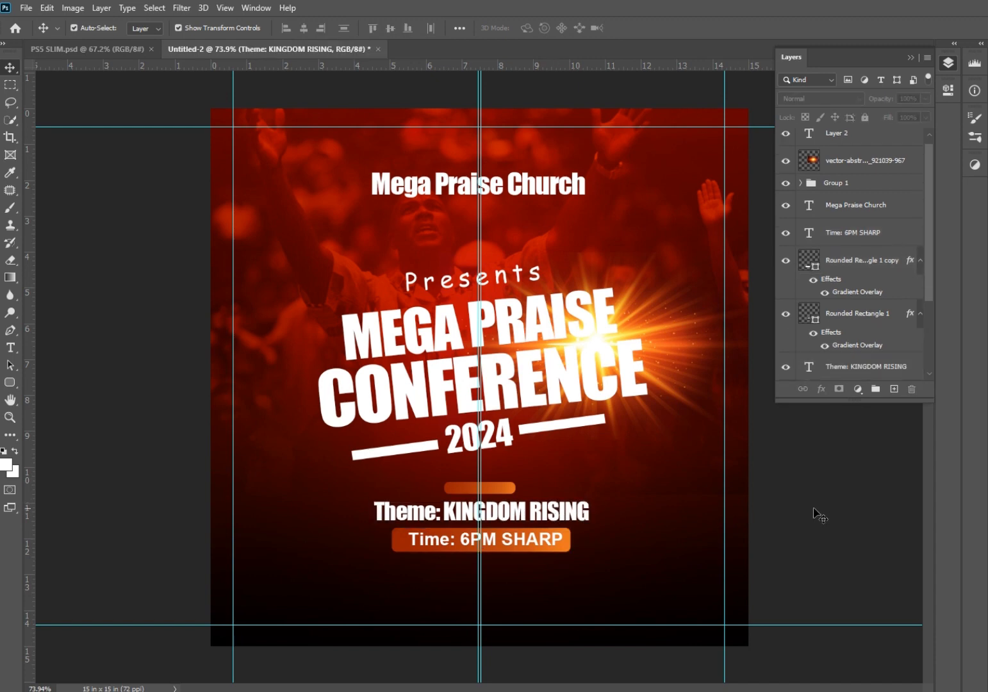
pyautogui.click(567, 520)
pyautogui.moveTo(588, 513)
pyautogui.mouseDown()
pyautogui.moveTo(599, 513)
pyautogui.moveTo(570, 518)
pyautogui.mouseUp()
pyautogui.press('Return')
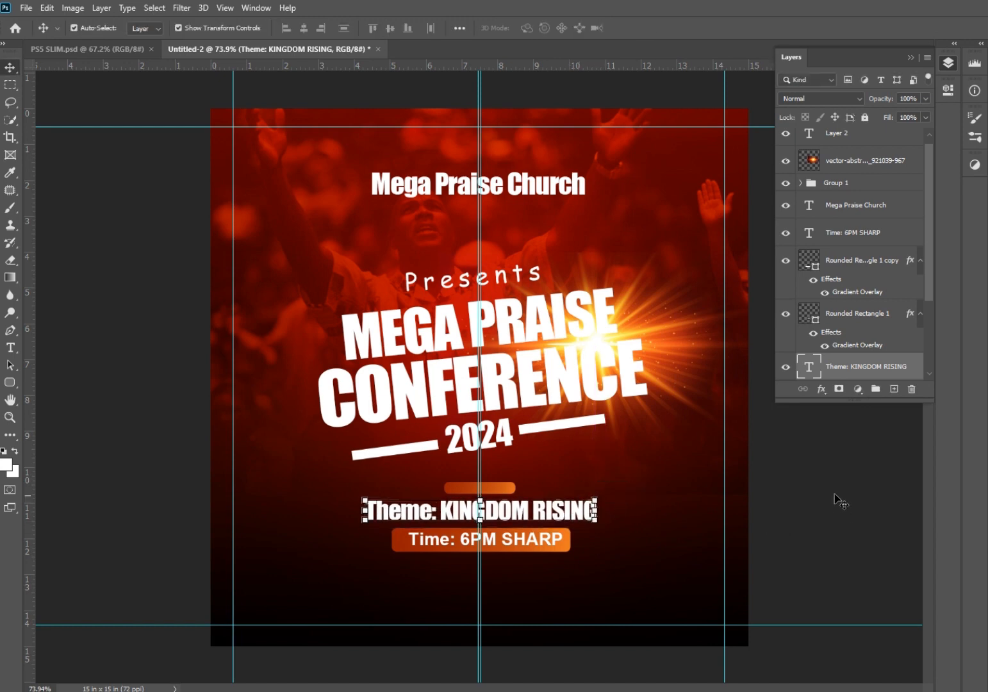
pyautogui.click(837, 500)
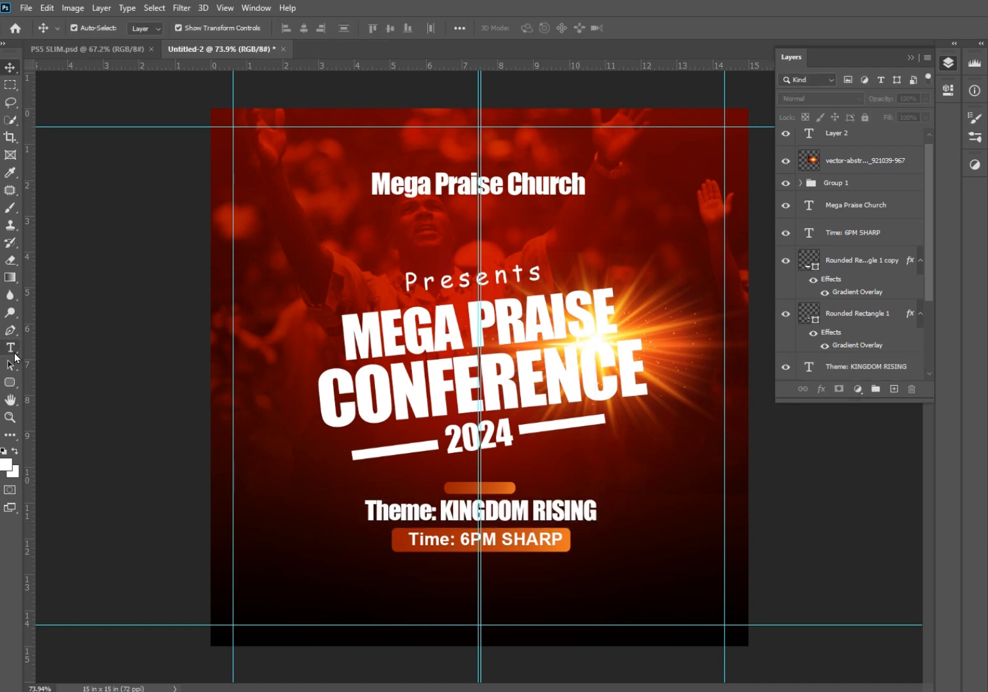
# Draw a thin white rectangle of 220 × 3 px below the time line's orange bar.
pyautogui.click(10, 382)
pyautogui.click(49, 384)
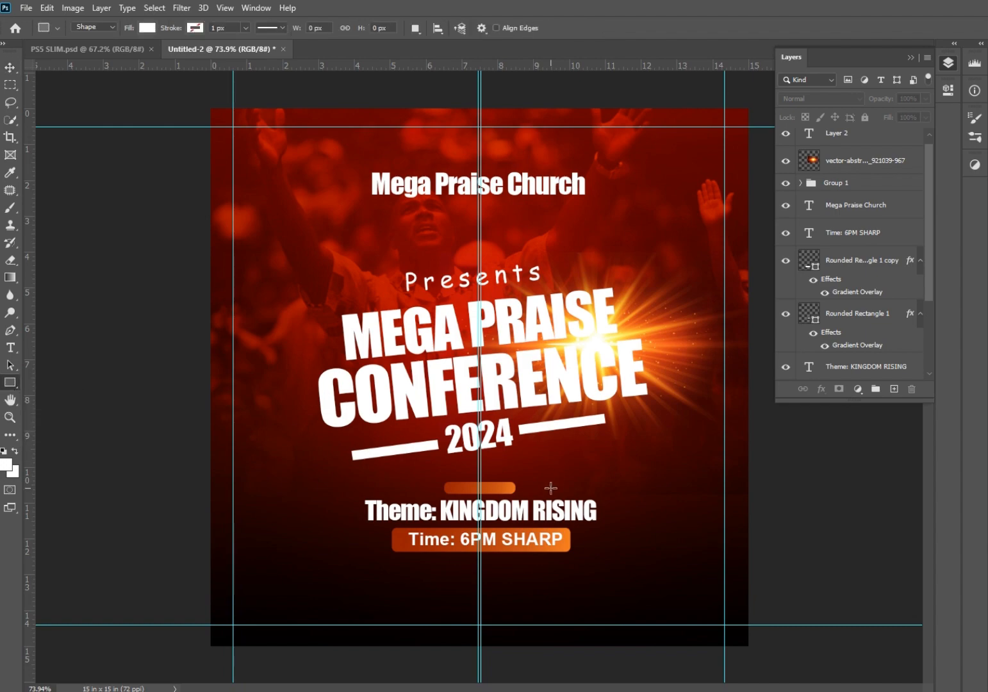
pyautogui.scroll(10, 538, 495)
pyautogui.scroll(-10, 518, 512)
pyautogui.scroll(10, 517, 512)
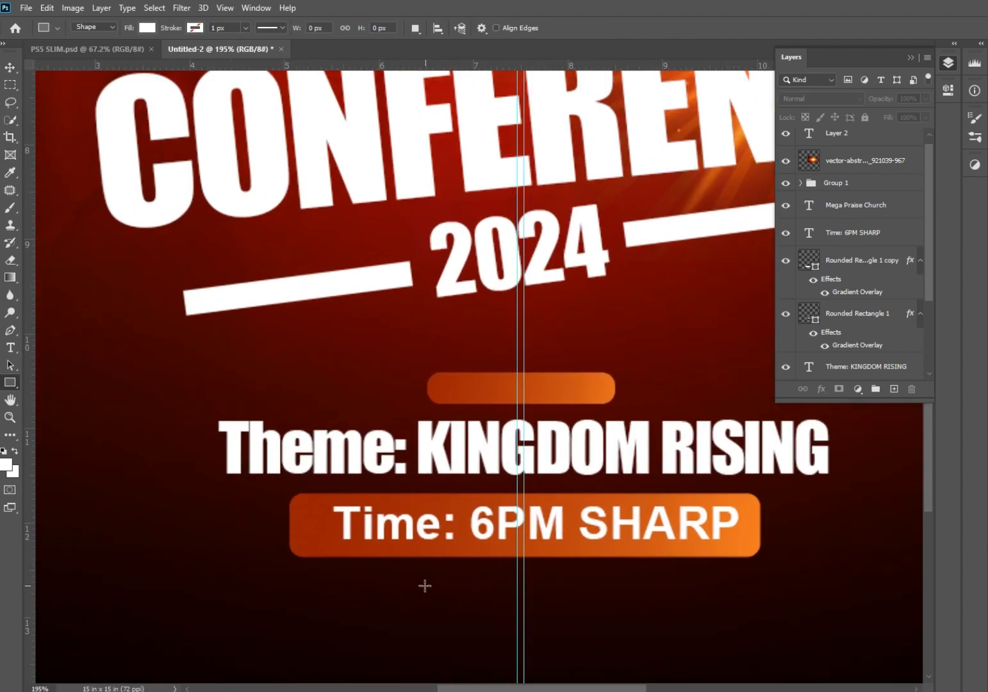
pyautogui.moveTo(390, 586); pyautogui.dragTo(679, 590)
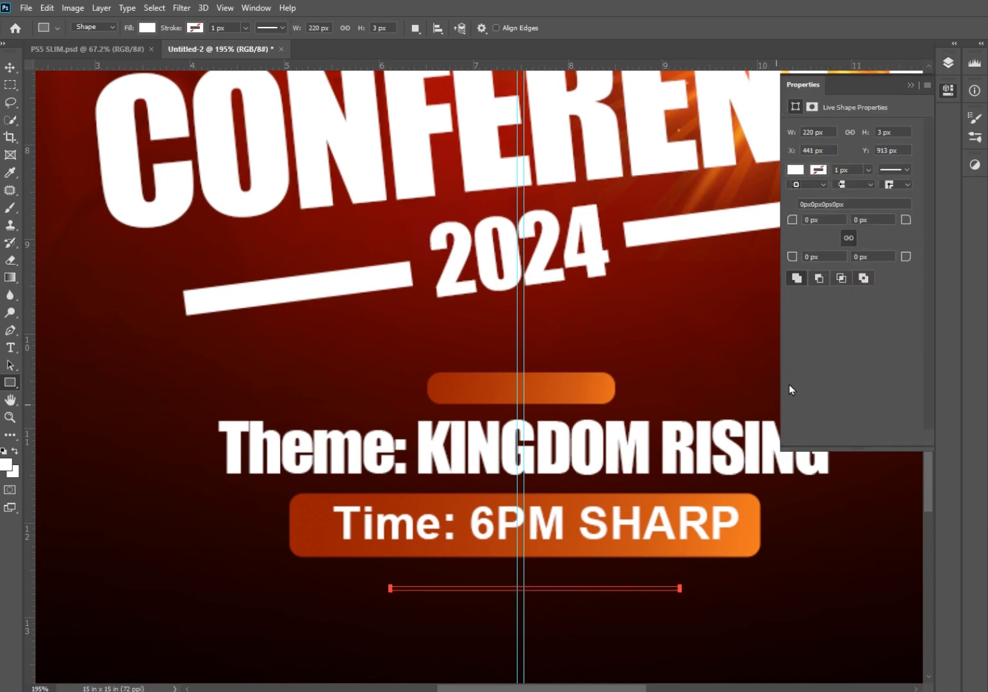
# Nudge the thin white line left to X 429 px, Y 912 px to centre it on the vertical guides.
pyautogui.press('v')
pyautogui.hotkey('shift', 'Left')
pyautogui.press('Left')
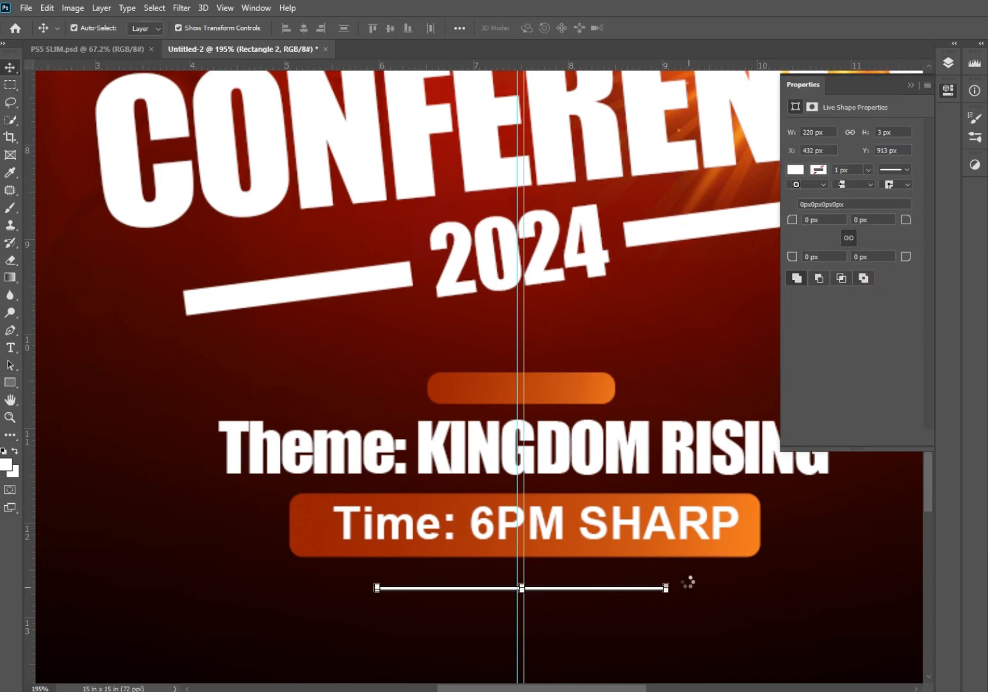
pyautogui.scroll(-10, 617, 559)
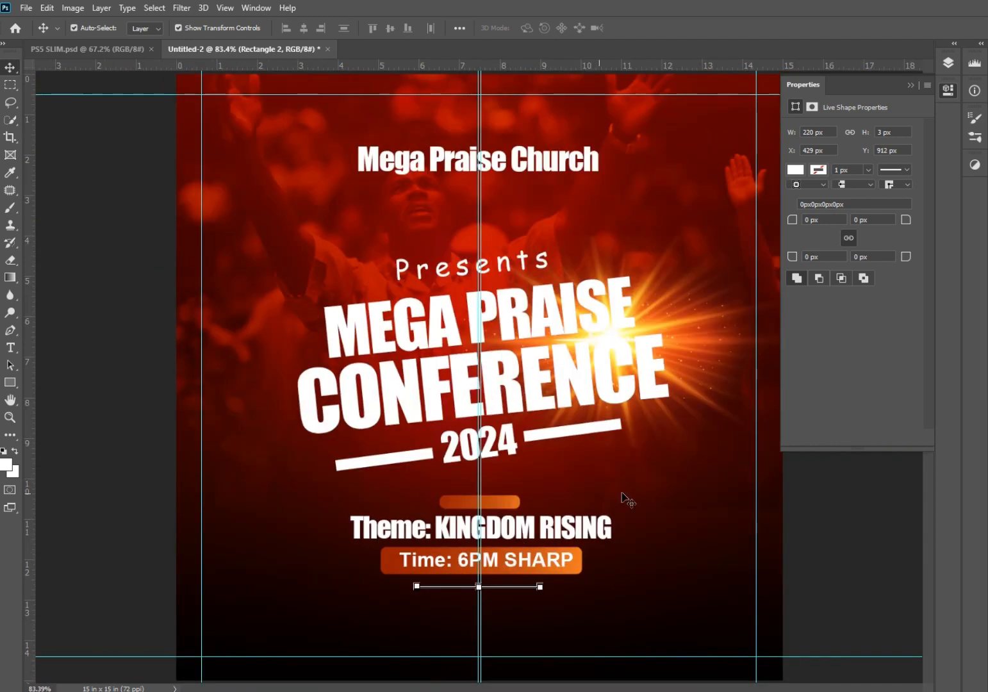
pyautogui.click(772, 513)
pyautogui.scroll(-2, 574, 459)
pyautogui.scroll(2, 574, 458)
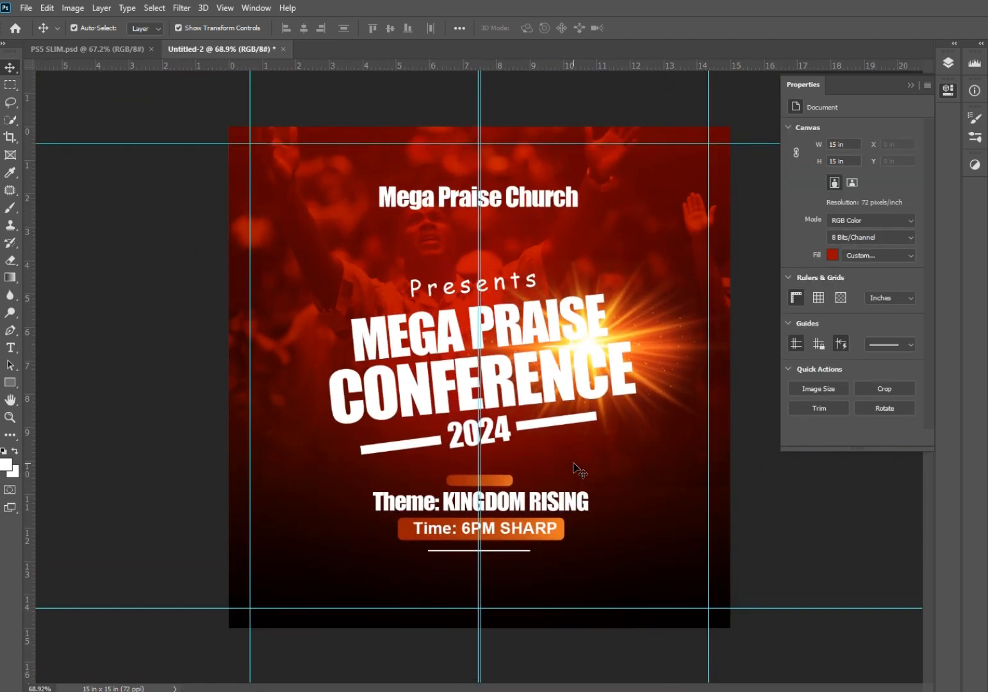
pyautogui.scroll(1, 574, 450)
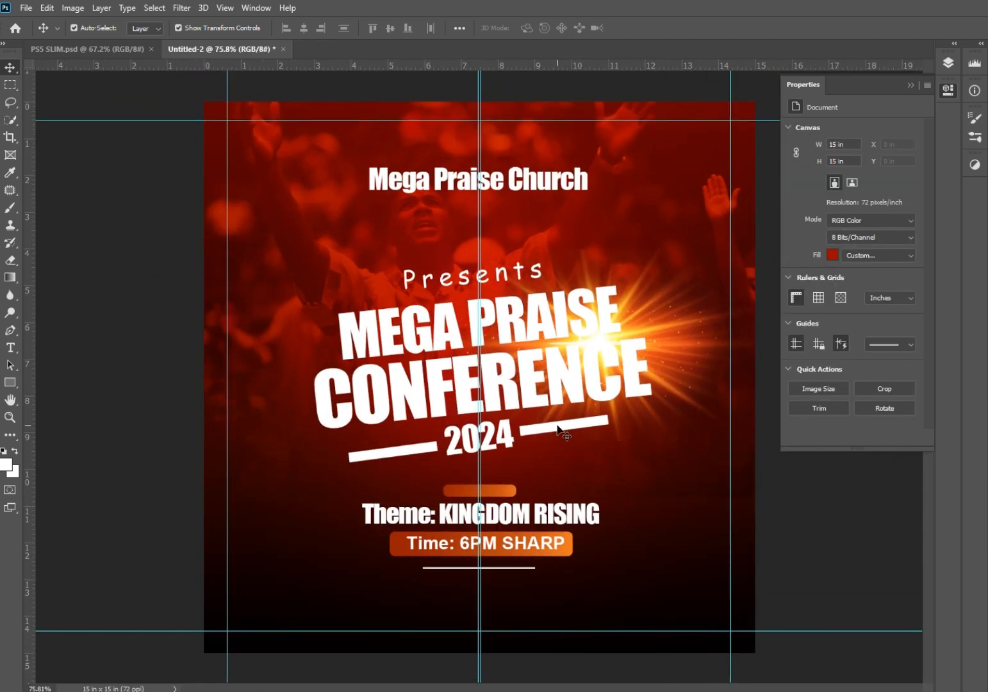
# Duplicate the headline group Group 1 and convert the copy to a smart object.
pyautogui.click(948, 63)
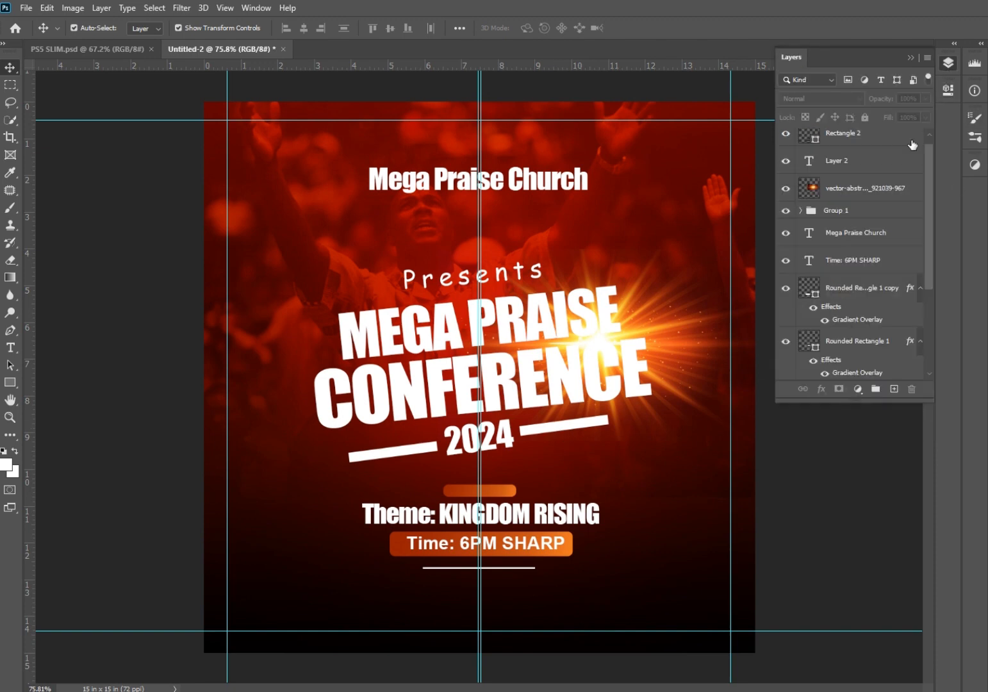
pyautogui.scroll(-5, 852, 218)
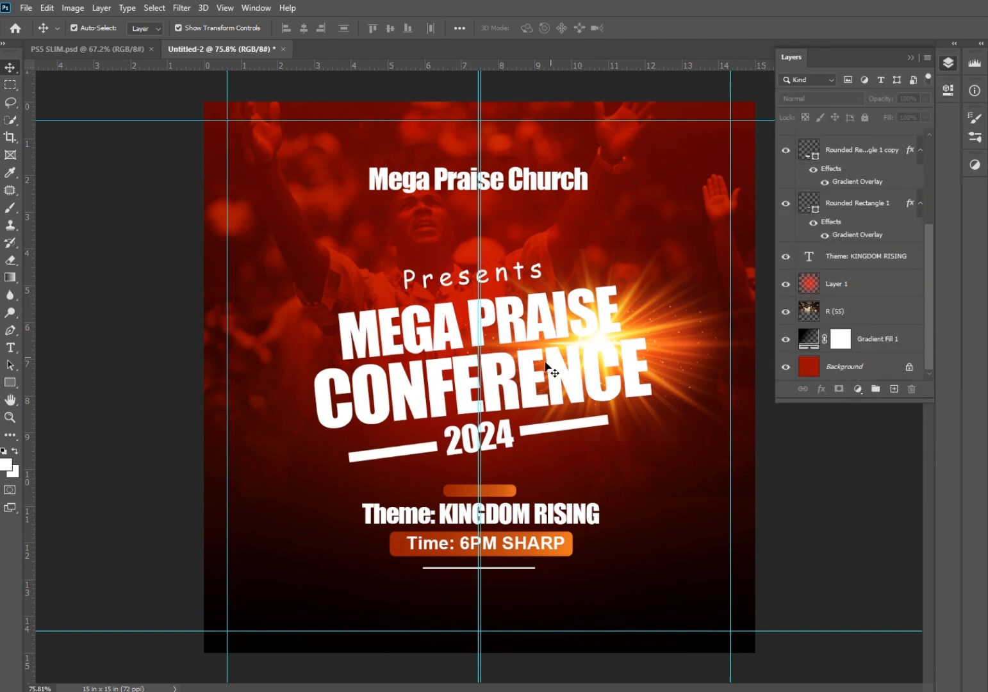
pyautogui.click(414, 403)
pyautogui.scroll(4, 830, 255)
pyautogui.click(800, 184)
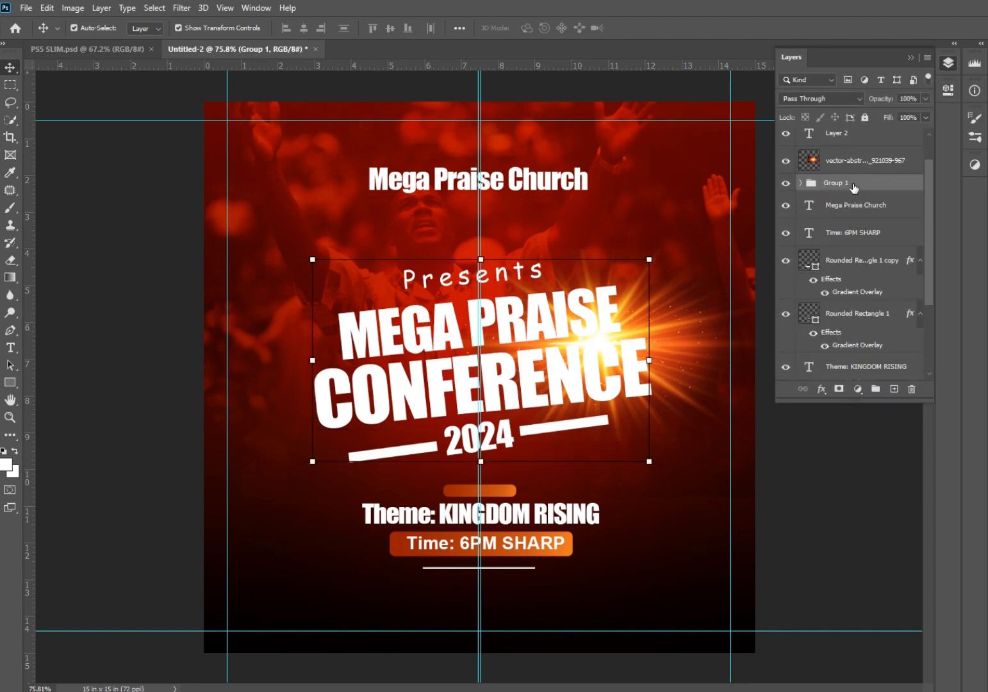
pyautogui.hotkey('ctrl', 'j')
pyautogui.rightClick(857, 183)
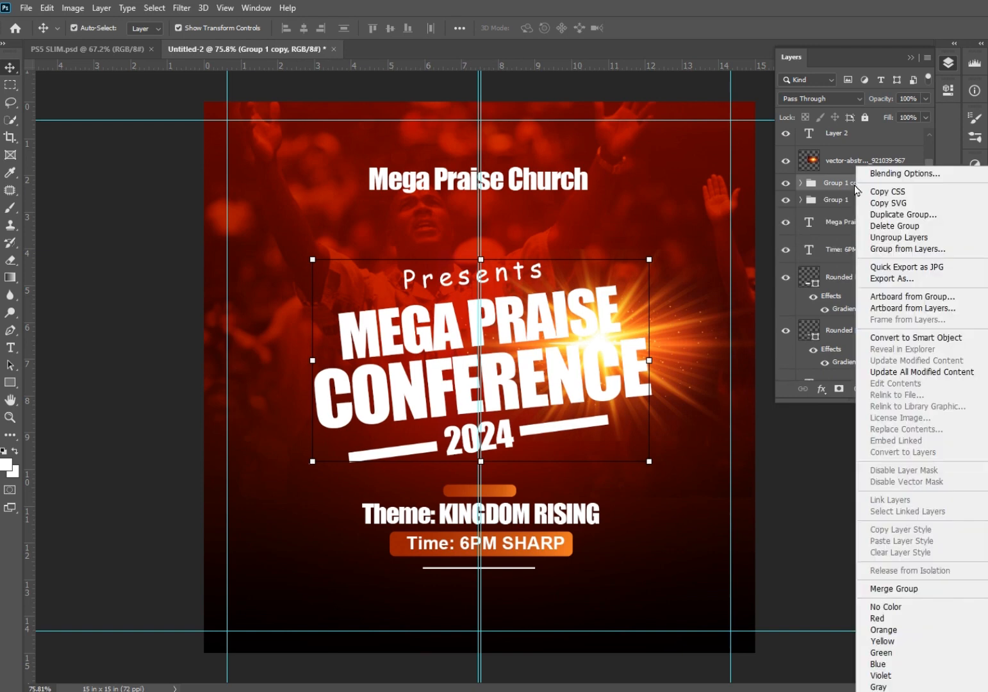
pyautogui.click(916, 338)
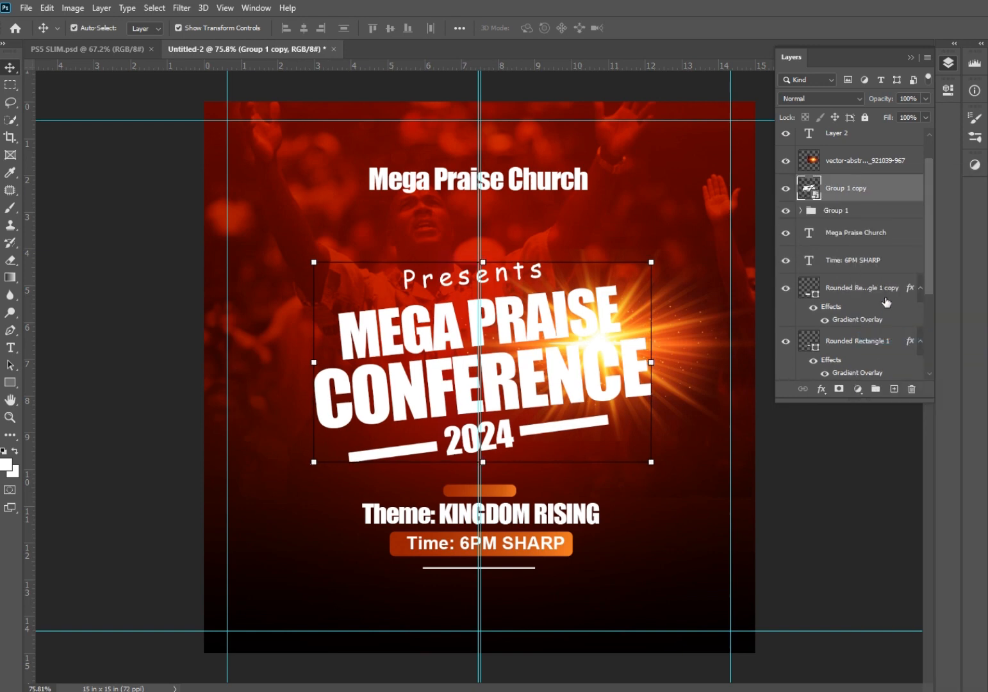
# Flip the headline copy vertically and place it directly below the headline as a mirror image.
pyautogui.click(486, 262)
pyautogui.rightClick(485, 262)
pyautogui.click(567, 479)
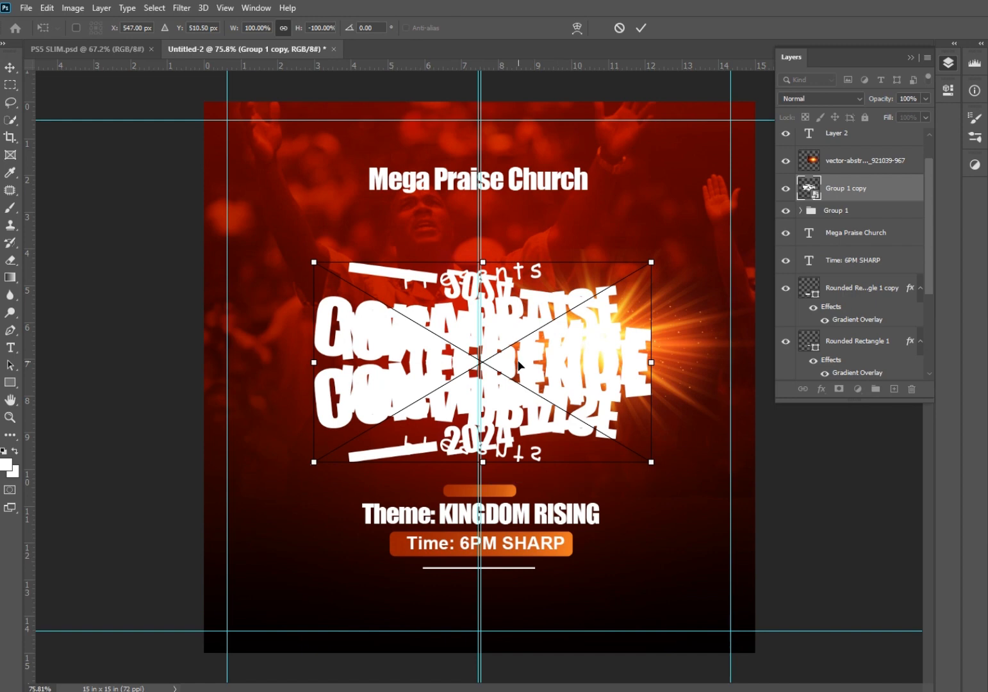
pyautogui.moveTo(522, 370); pyautogui.dragTo(520, 568)
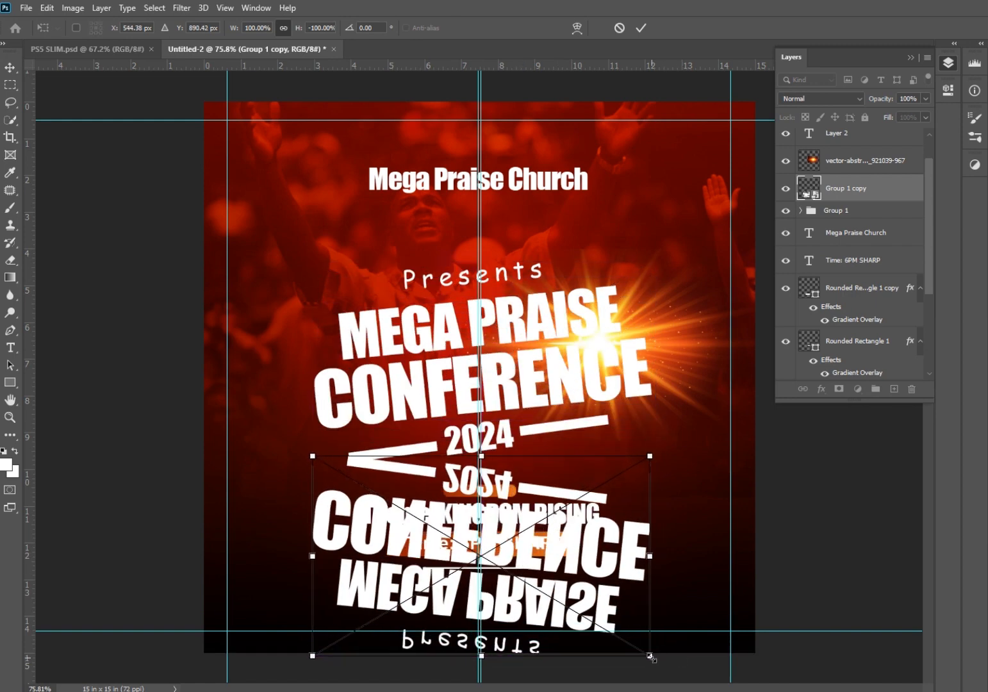
pyautogui.moveTo(649, 656); pyautogui.dragTo(648, 655)
# Distort the flipped headline copy by pulling in its upper-right and both lower corners to form a flattened, slanted reflection.
pyautogui.rightClick(646, 543)
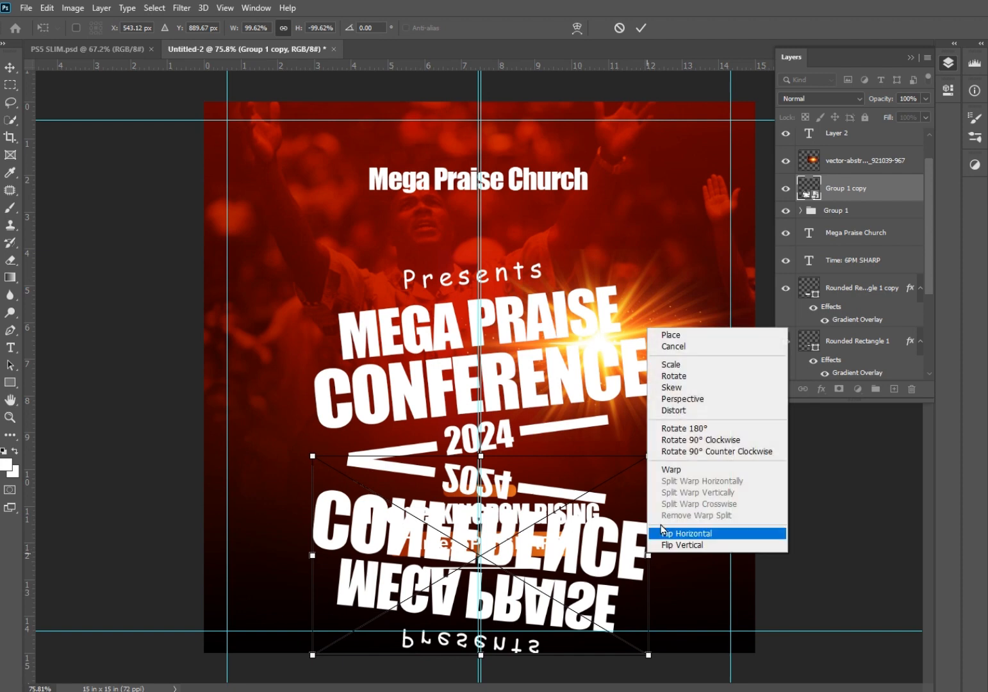
pyautogui.click(670, 410)
pyautogui.moveTo(647, 458); pyautogui.dragTo(595, 459)
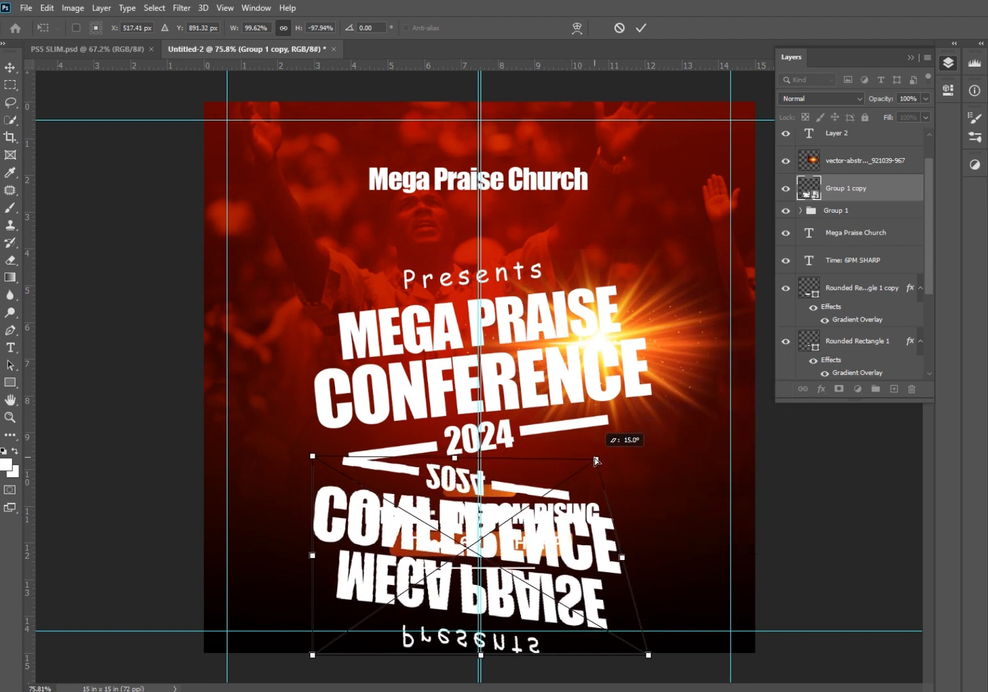
pyautogui.moveTo(648, 654); pyautogui.dragTo(654, 566)
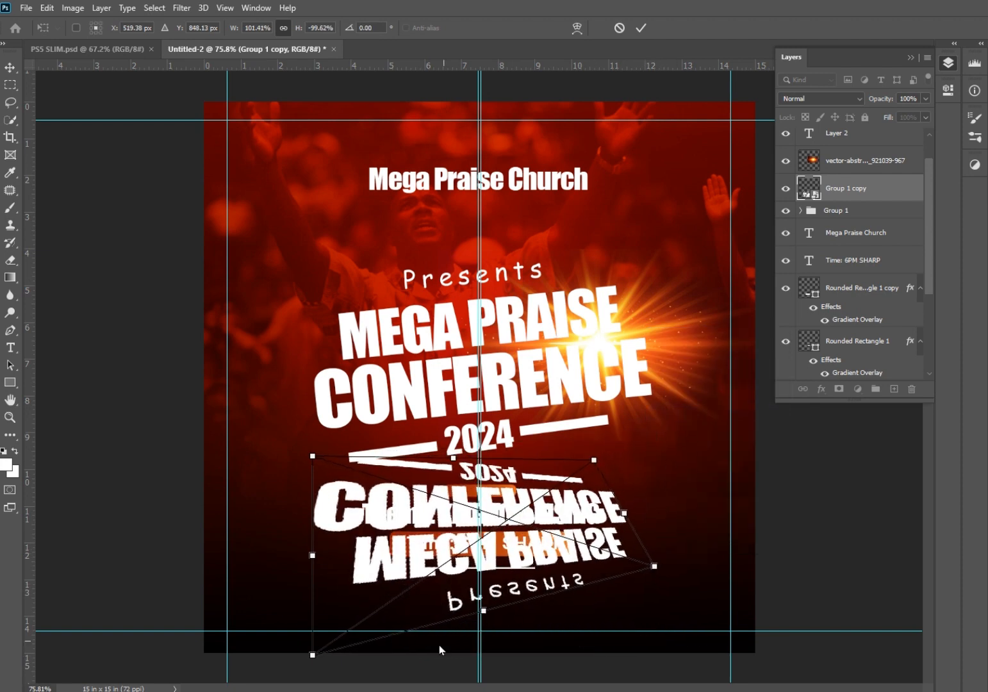
pyautogui.moveTo(312, 656); pyautogui.dragTo(388, 592)
pyautogui.press('Return')
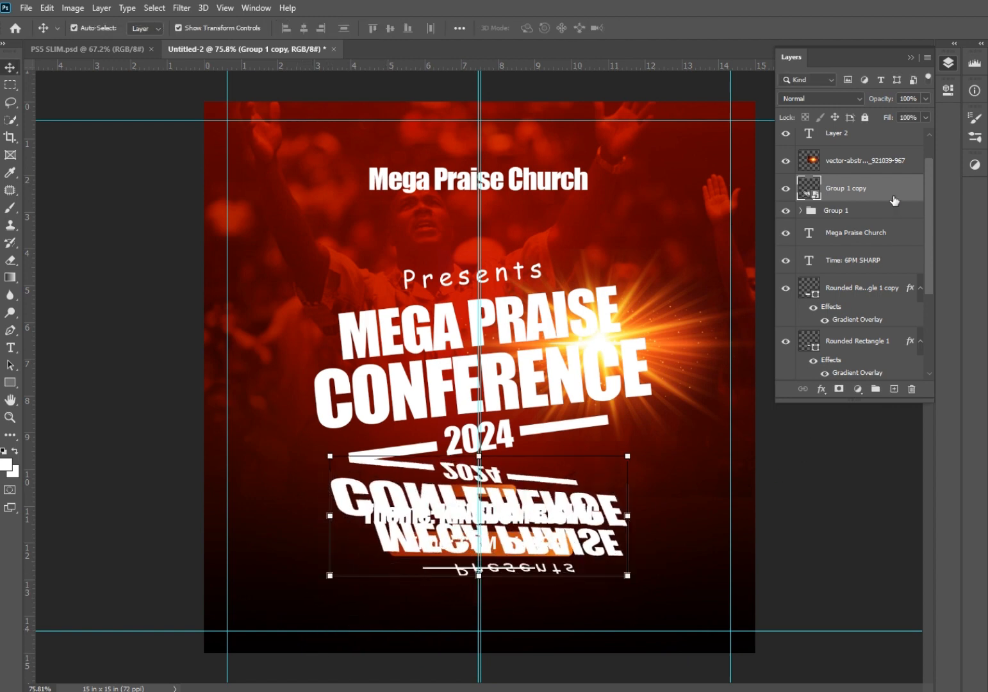
# Apply a black Color Overlay to the reflected headline copy and move its layer below the Theme: KINGDOM RISING layer.
pyautogui.doubleClick(896, 189)
pyautogui.click(571, 286)
pyautogui.click(847, 154)
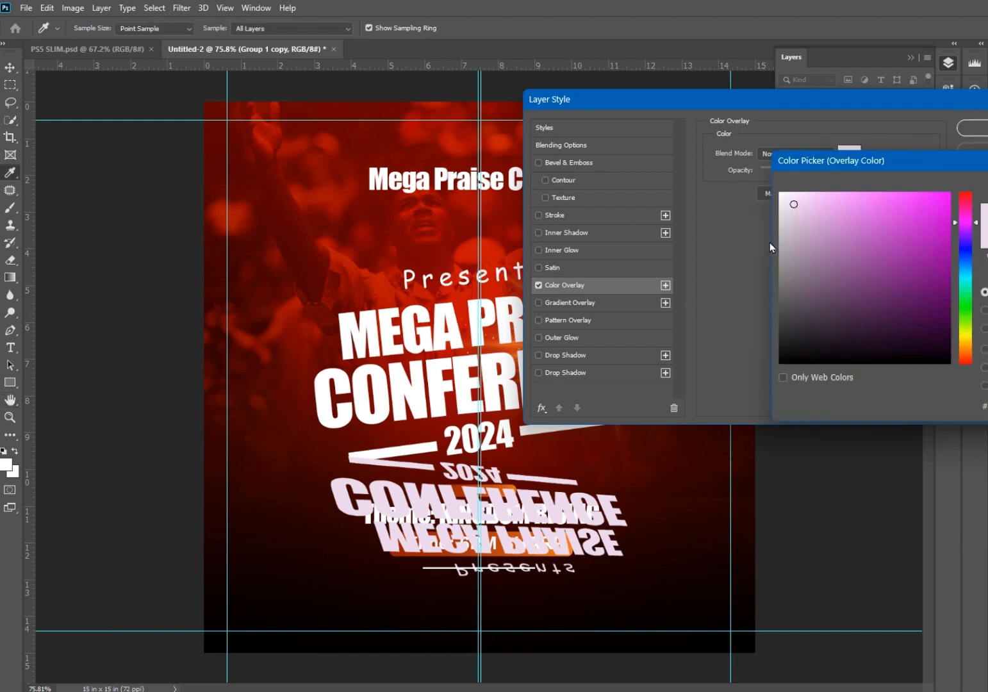
pyautogui.click(780, 363)
pyautogui.press('Return')
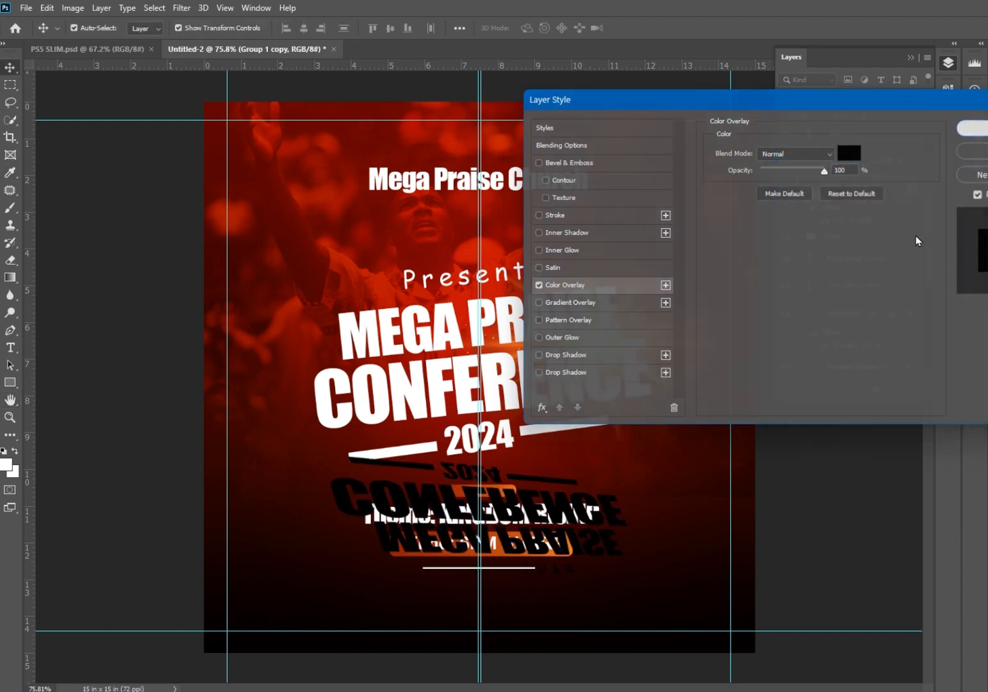
pyautogui.press('Return')
pyautogui.moveTo(878, 255); pyautogui.dragTo(873, 282)
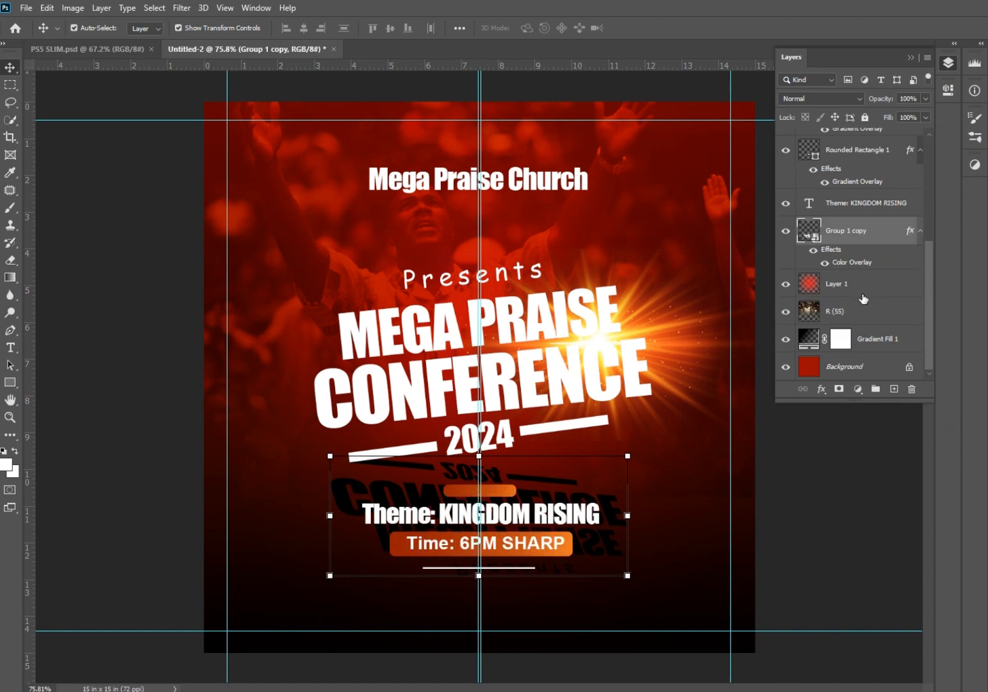
# Reshape the black headline reflection with a Perspective transform, pulling its right side outward and up, and shift it closer to the headline.
pyautogui.click(644, 519)
pyautogui.rightClick(634, 514)
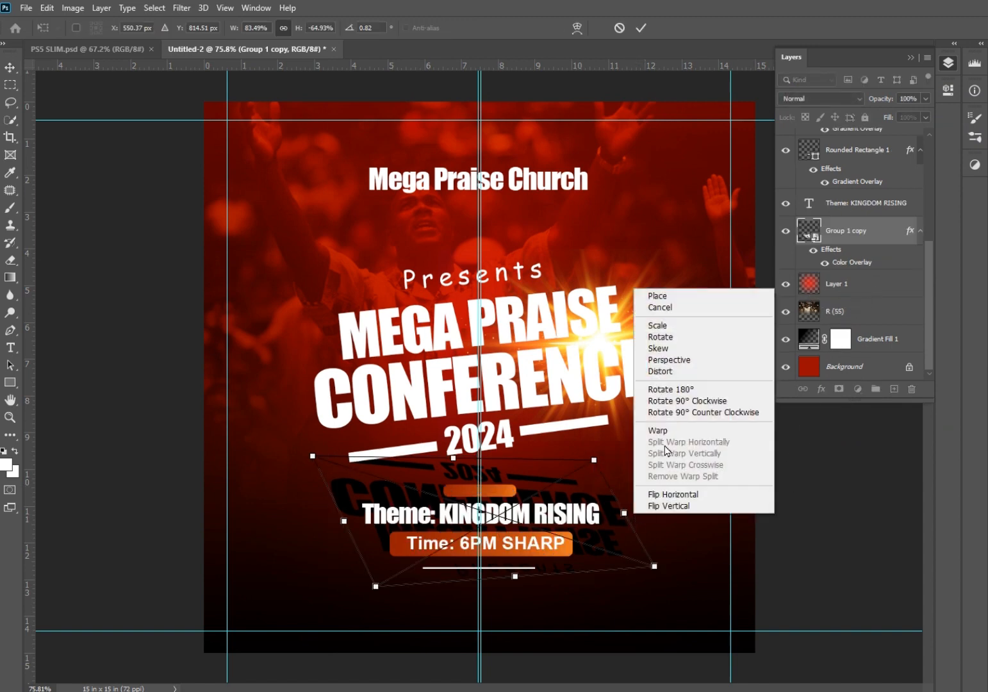
pyautogui.click(684, 361)
pyautogui.moveTo(626, 512); pyautogui.dragTo(647, 475)
pyautogui.moveTo(646, 547); pyautogui.dragTo(672, 513)
pyautogui.press('Return')
pyautogui.moveTo(570, 488); pyautogui.dragTo(582, 477)
# Reduce the headline reflection's opacity to 41% and adjust its shape slightly up and right, close under the headline.
pyautogui.moveTo(882, 100); pyautogui.dragTo(872, 103)
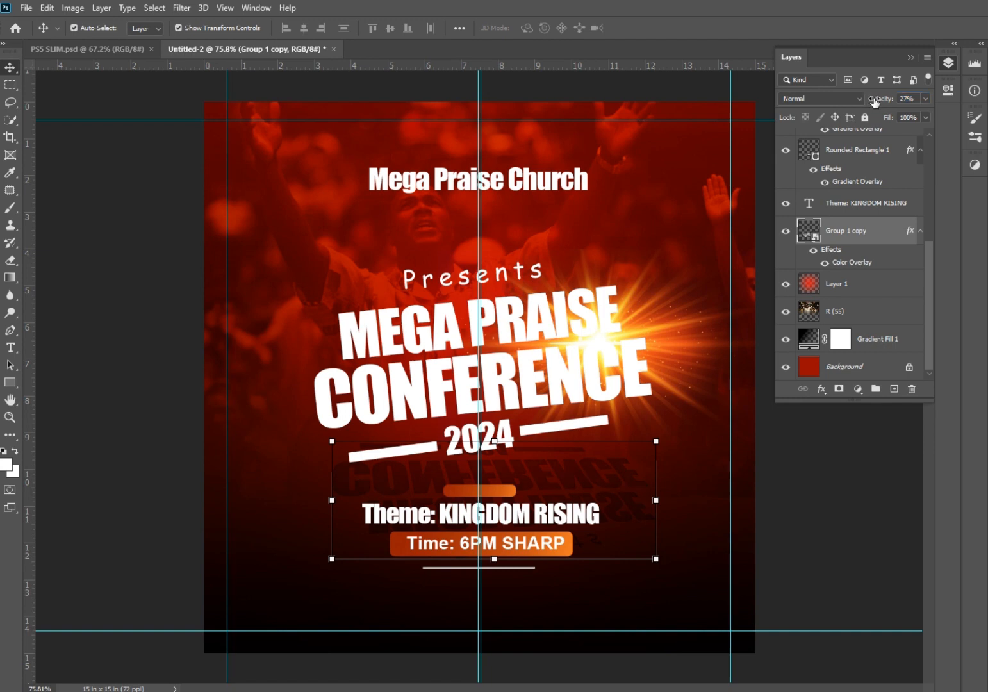
pyautogui.moveTo(875, 101); pyautogui.dragTo(885, 102)
pyautogui.moveTo(661, 563); pyautogui.dragTo(684, 544)
pyautogui.press('Escape')
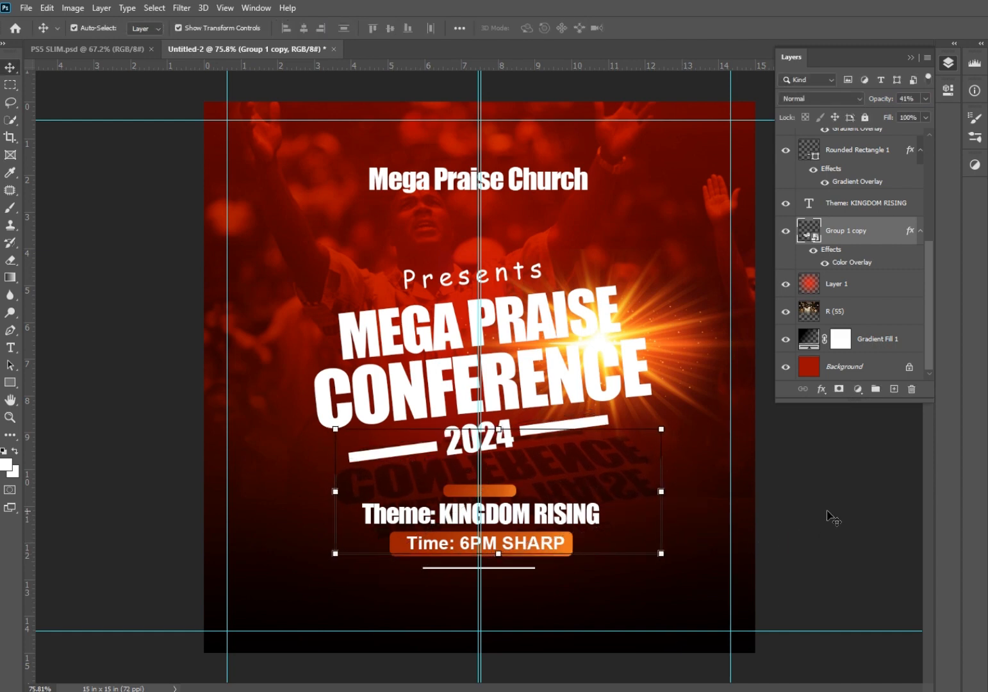
pyautogui.click(827, 511)
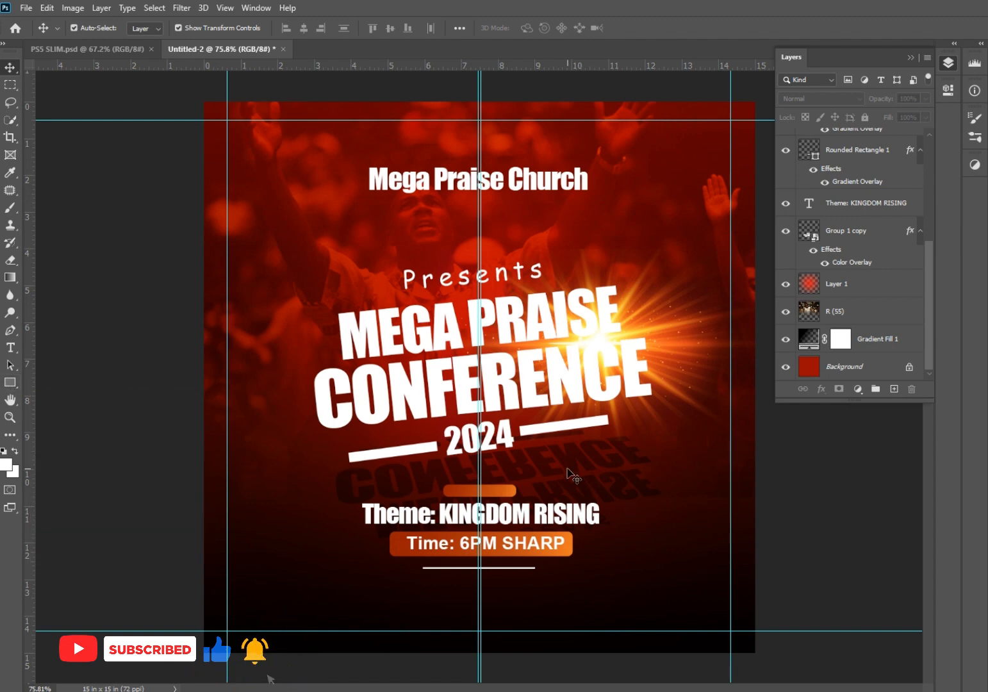
# Rasterize the headline reflection and fade it with the Eraser, using a 175 px brush at 29% opacity.
pyautogui.click(580, 496)
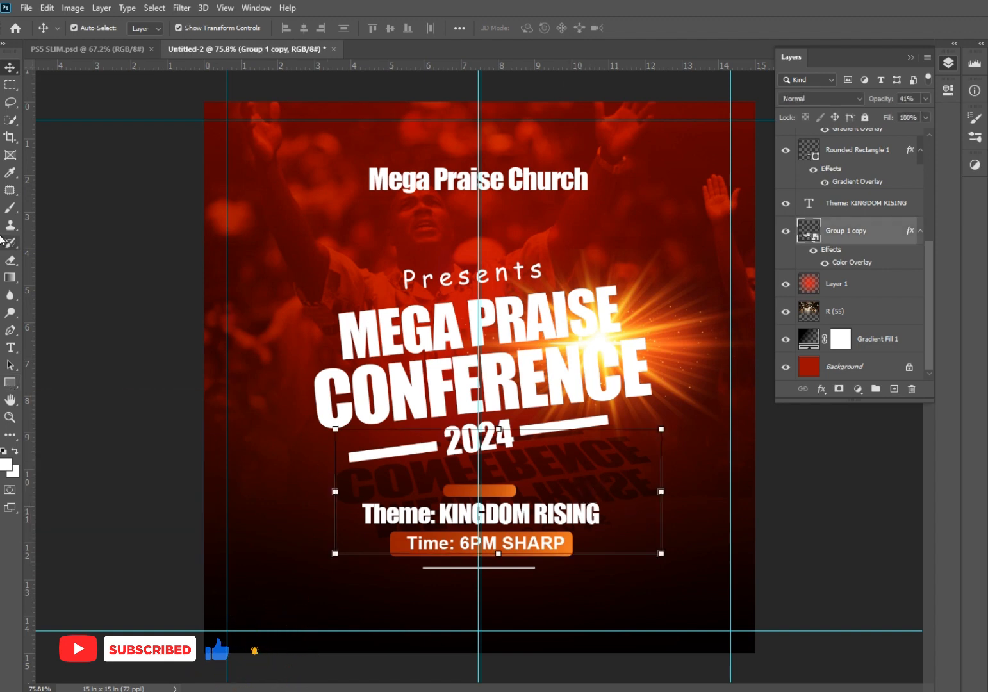
pyautogui.press('e')
pyautogui.click(565, 470)
pyautogui.press('Return')
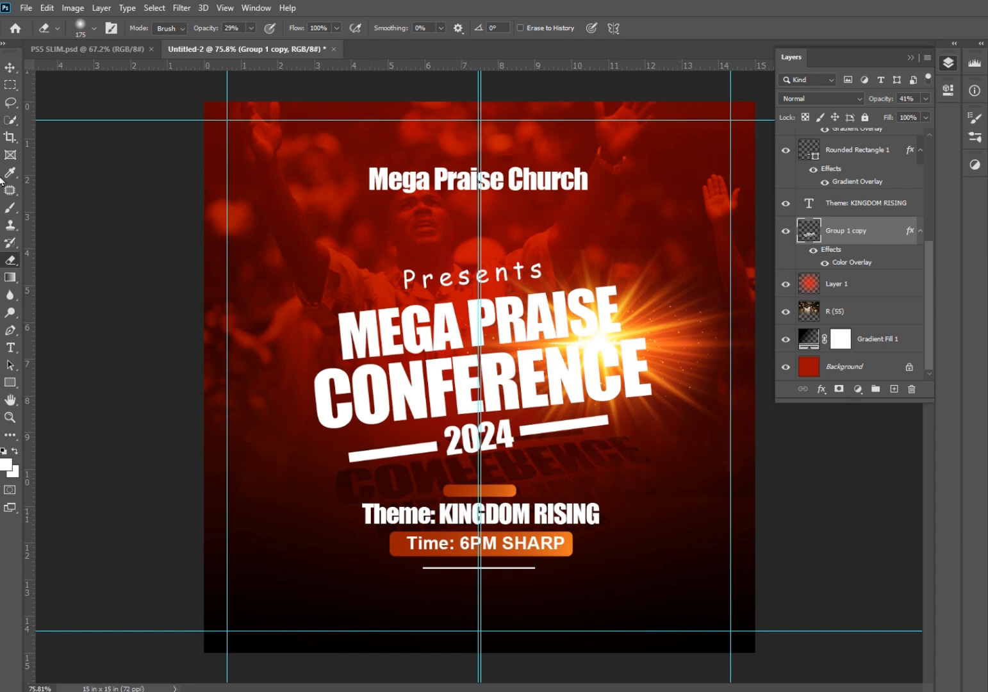
pyautogui.click(10, 67)
pyautogui.click(132, 280)
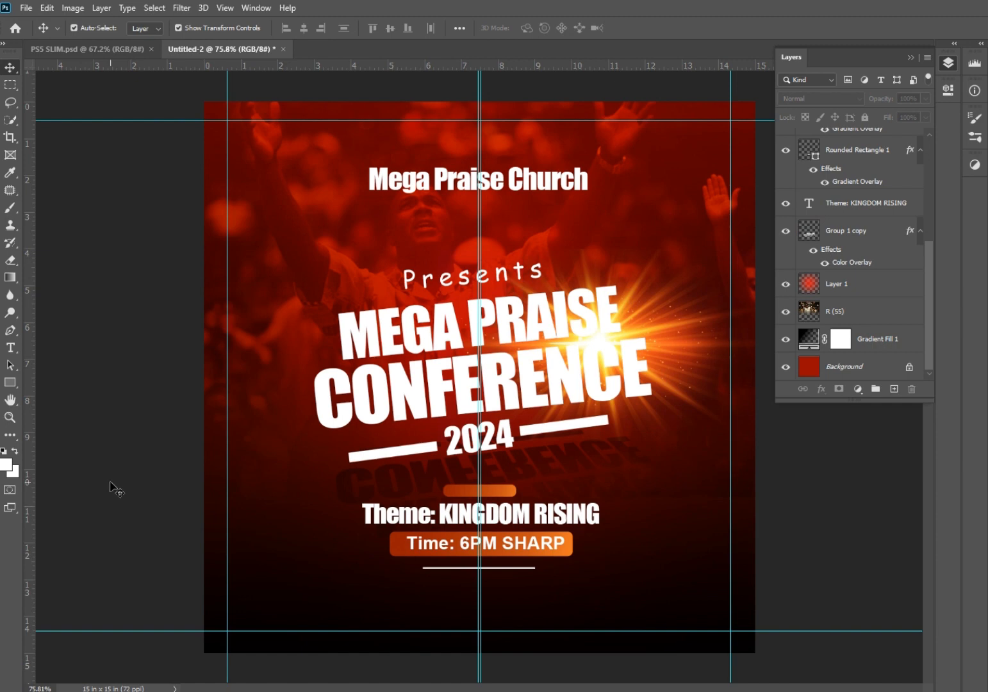
# Draw a white 1119 × 51 px rectangle across the canvas's bottom edge and nudge it 4 px up and 6 px left.
pyautogui.press('u')
pyautogui.moveTo(205, 639); pyautogui.dragTo(773, 667)
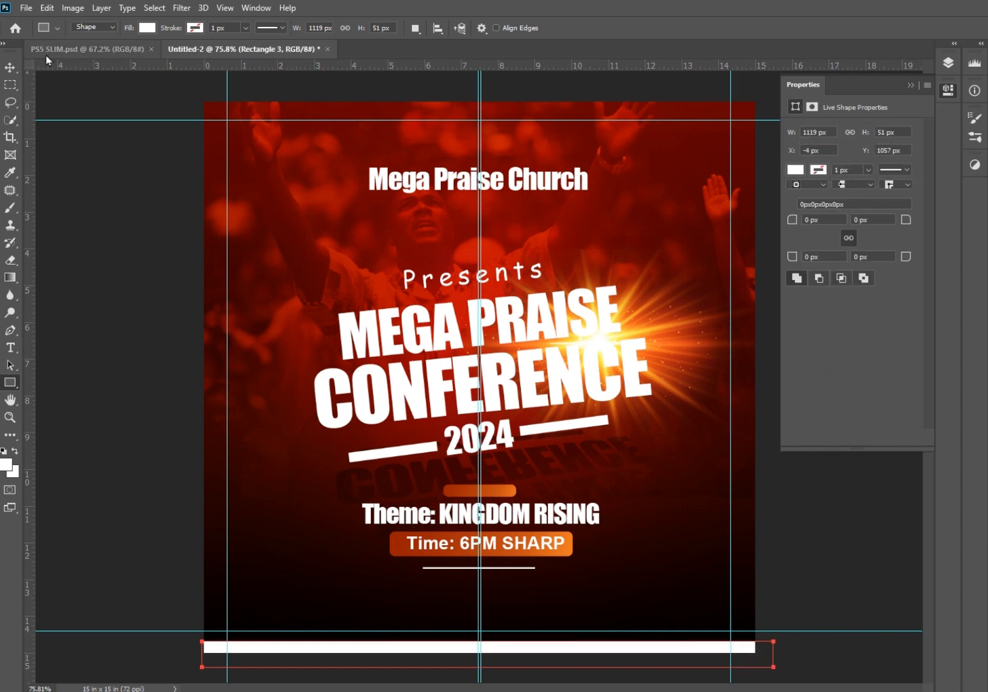
pyautogui.press('v')
pyautogui.press('Up')
pyautogui.press('Up')
pyautogui.press('Up')
pyautogui.press('Up')
pyautogui.press('Left')
pyautogui.press('Left')
pyautogui.press('Left')
pyautogui.press('Left')
pyautogui.press('Left')
pyautogui.press('Left')
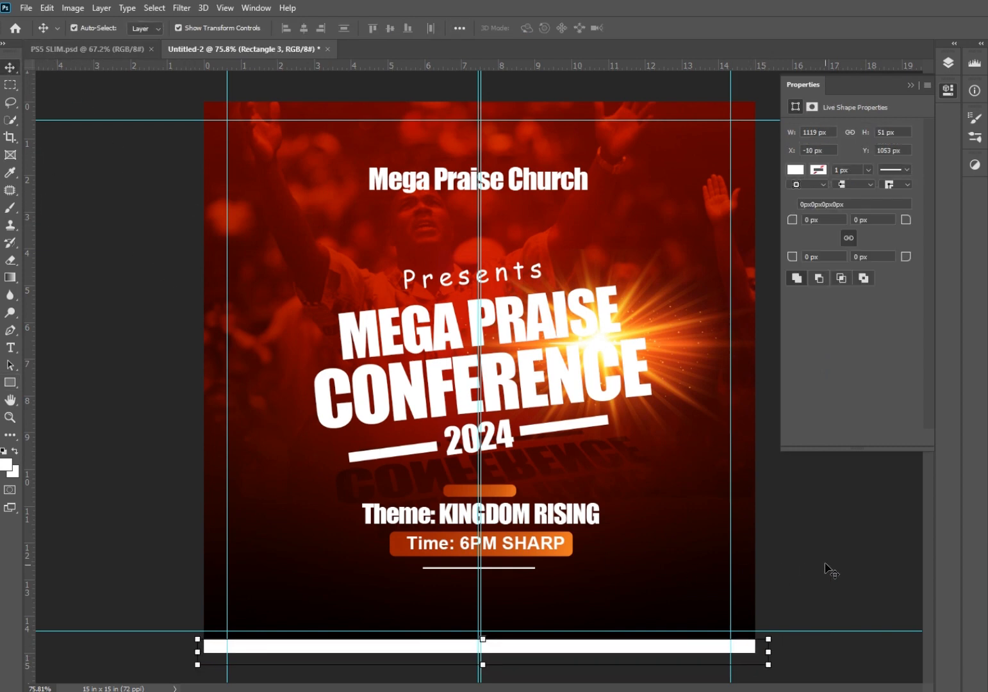
pyautogui.click(831, 569)
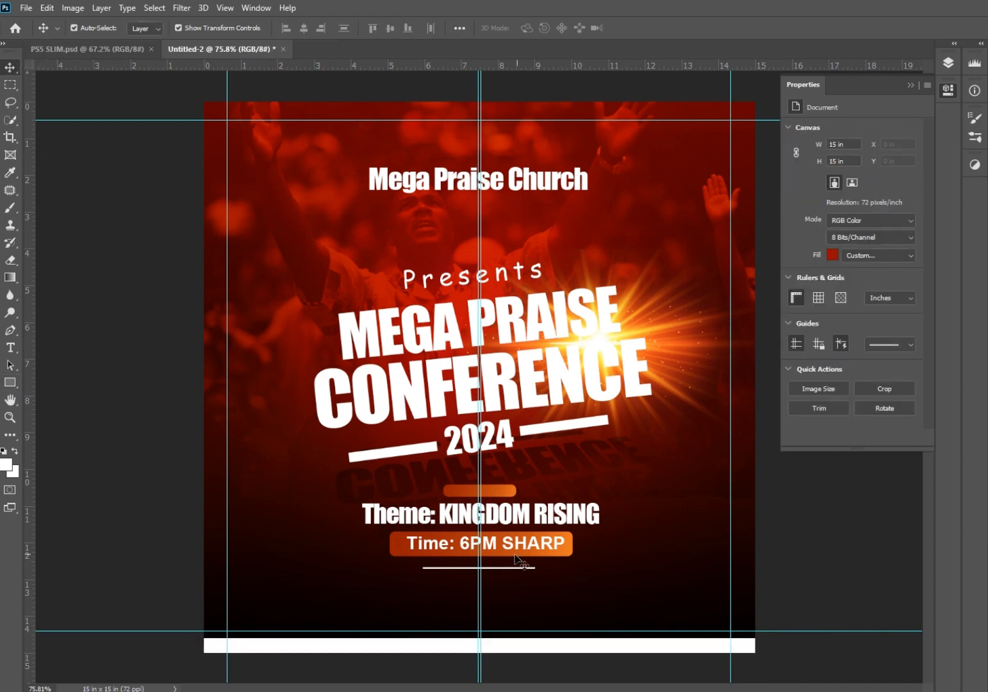
# Add a white Impact location address line, scale it to 34.58 pt and centre it just above the white bottom bar.
pyautogui.press('t')
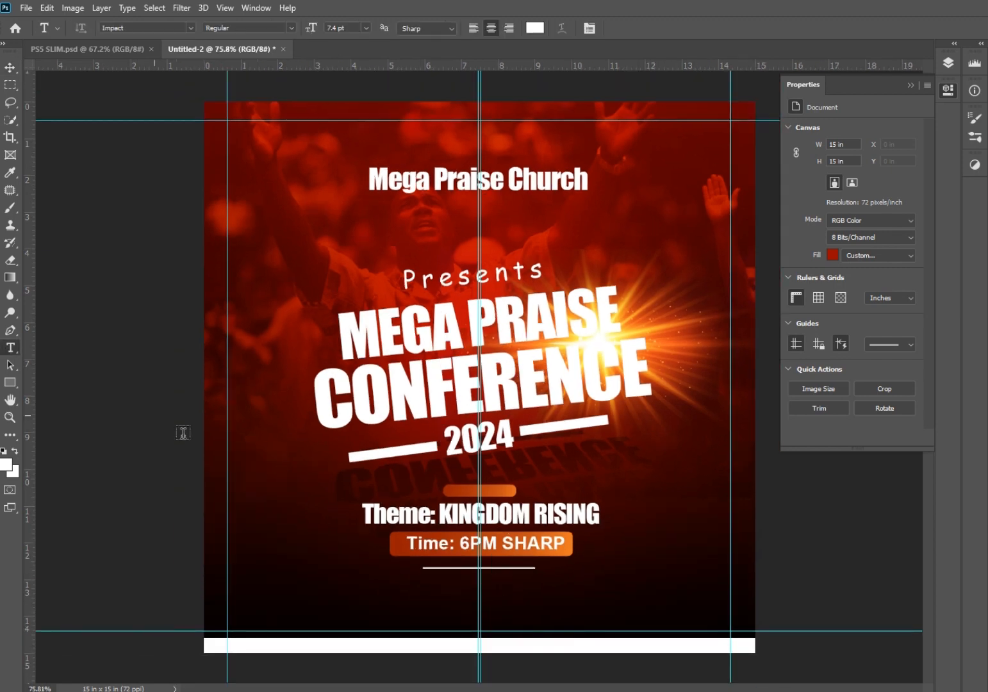
pyautogui.click(269, 610)
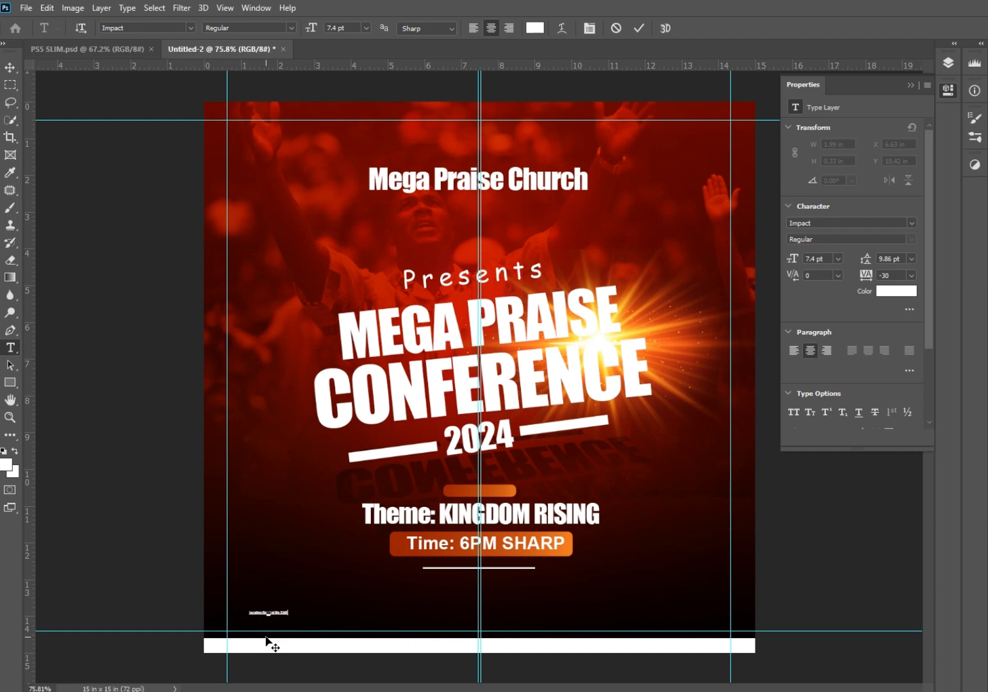
pyautogui.click(10, 67)
pyautogui.moveTo(288, 608); pyautogui.dragTo(531, 620)
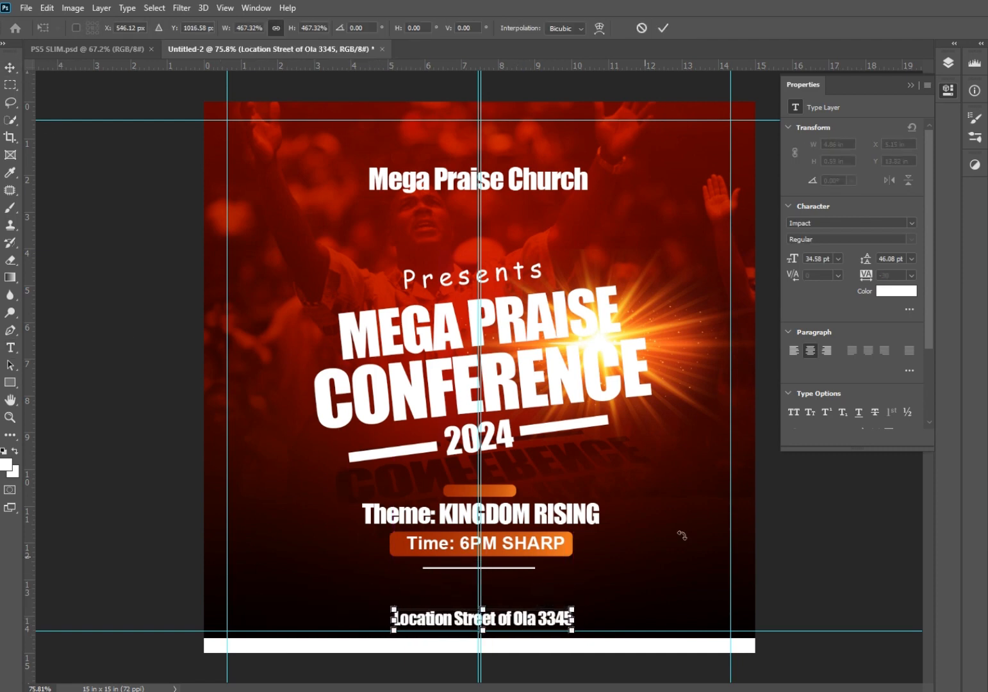
pyautogui.press('Return')
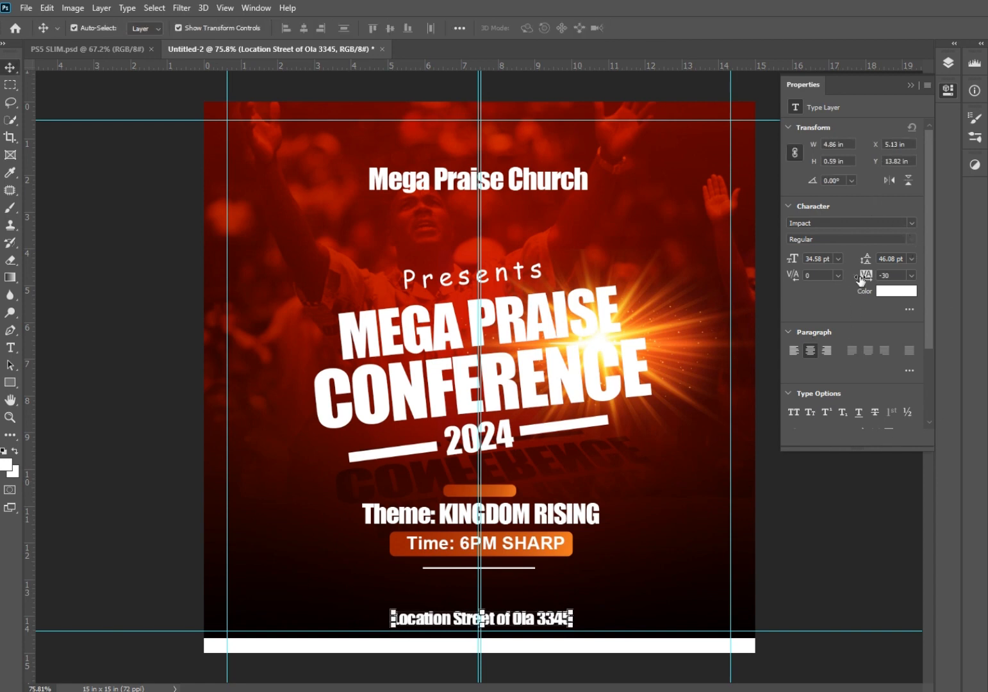
# Set the location line to Arial Bold with 350 tracking and nudge it slightly up to stay centred above the bottom bar.
pyautogui.moveTo(861, 277); pyautogui.dragTo(870, 276)
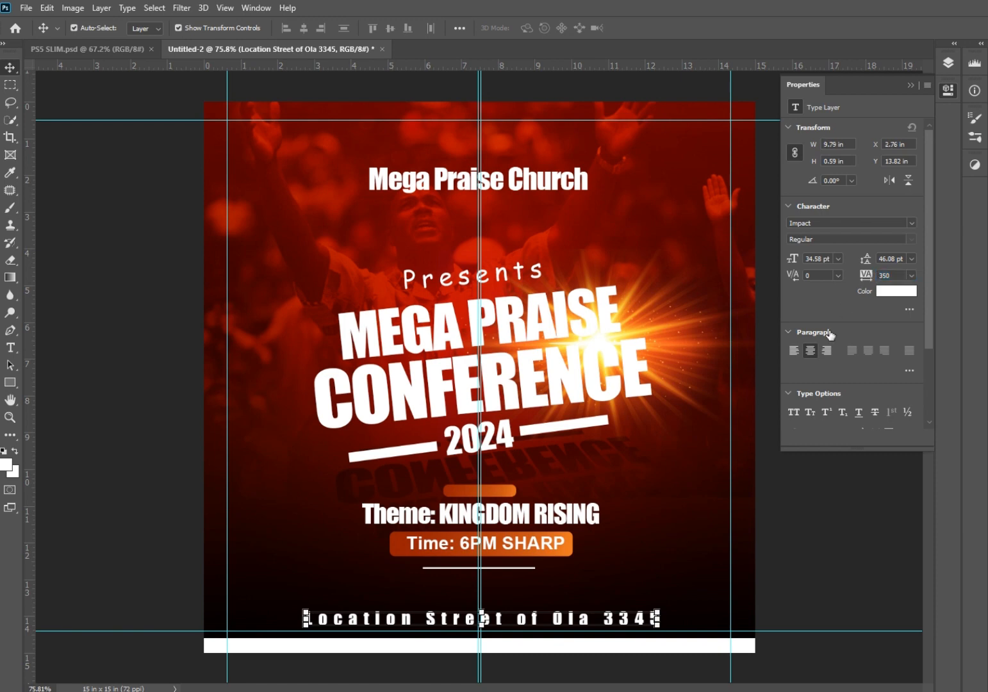
pyautogui.click(911, 223)
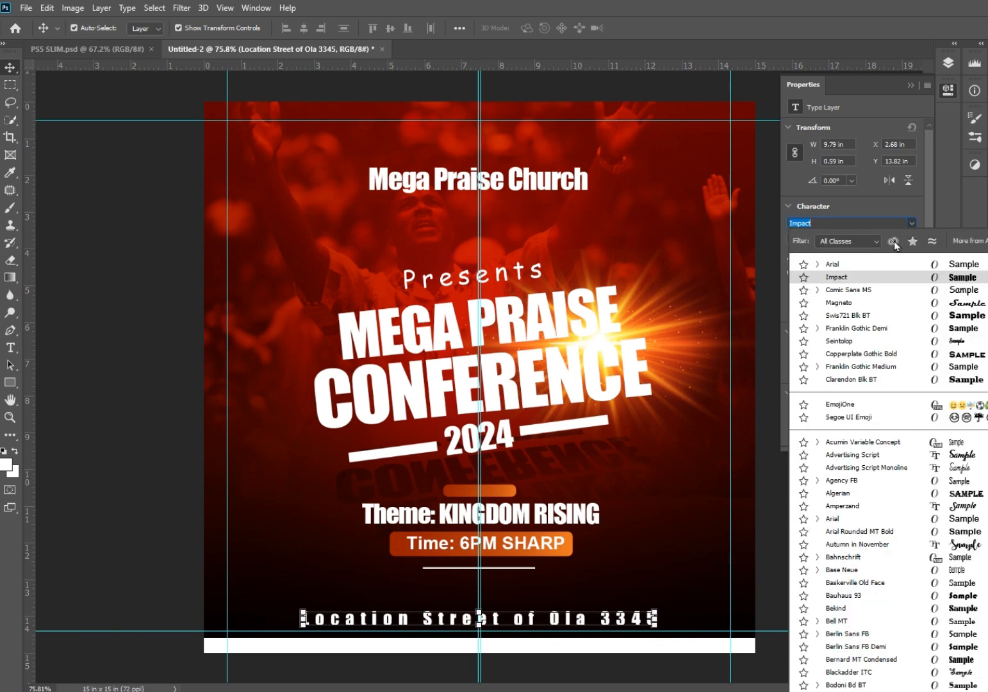
pyautogui.click(882, 260)
pyautogui.press('Right')
pyautogui.press('Right')
pyautogui.press('Right')
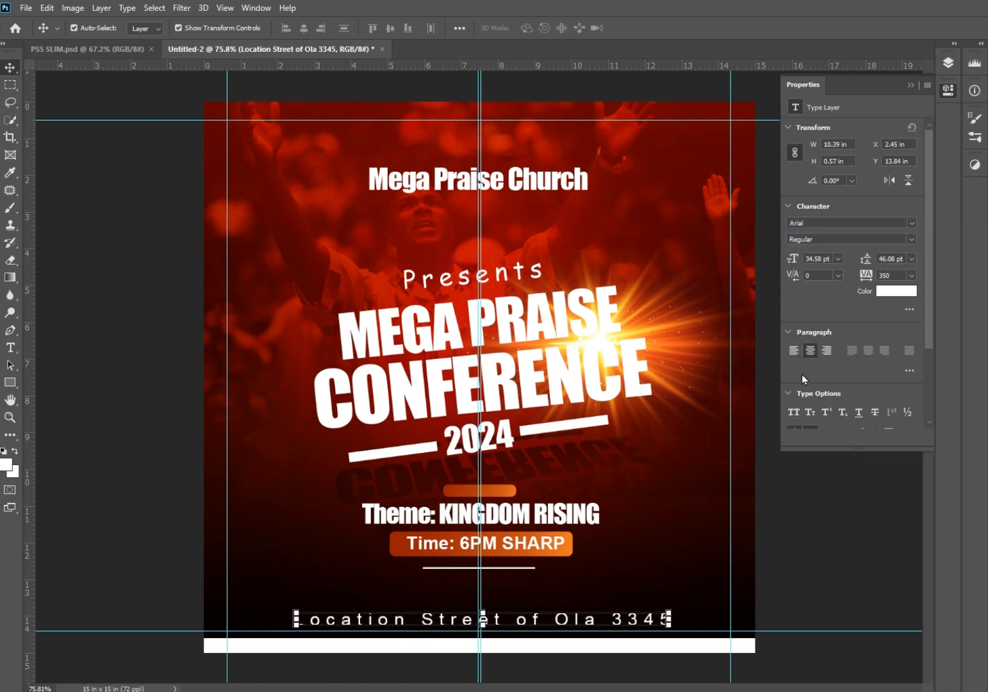
pyautogui.press('Up')
pyautogui.press('Up')
pyautogui.click(911, 239)
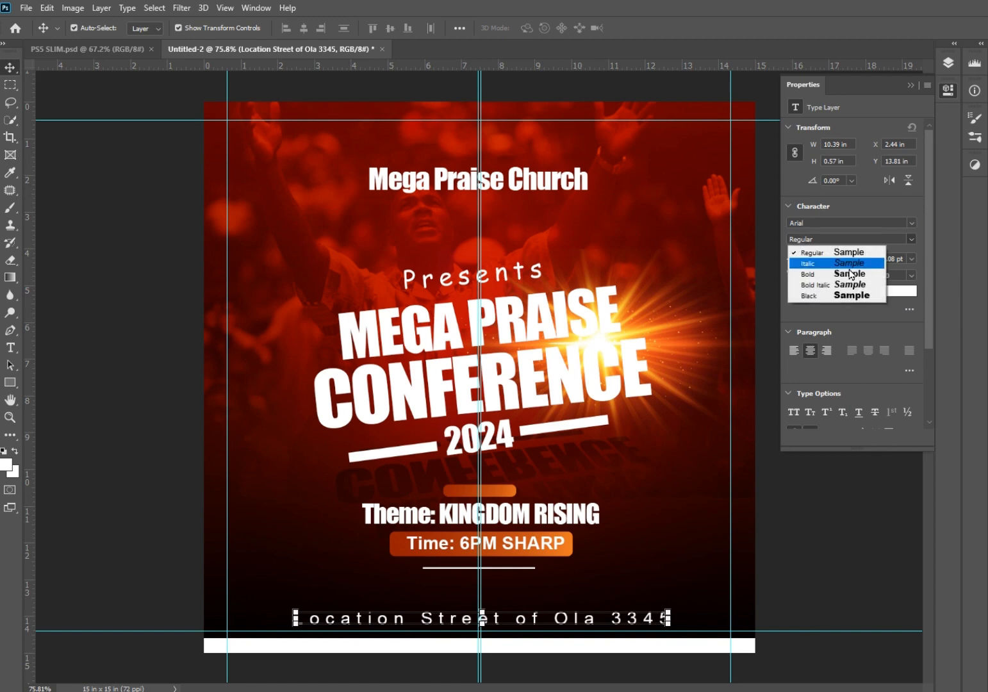
pyautogui.click(814, 275)
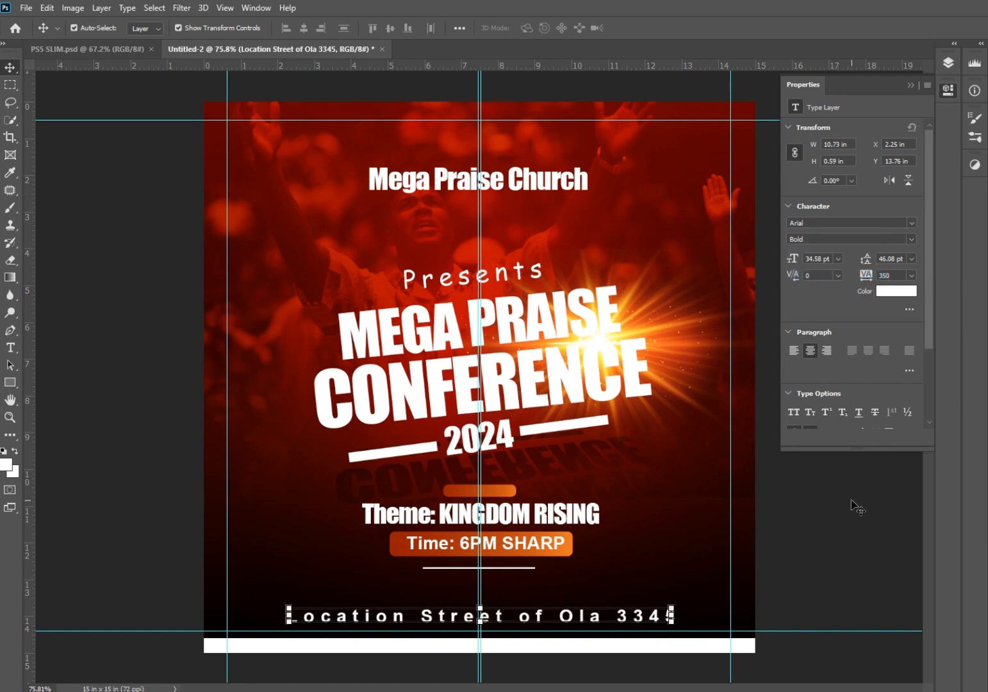
pyautogui.click(861, 510)
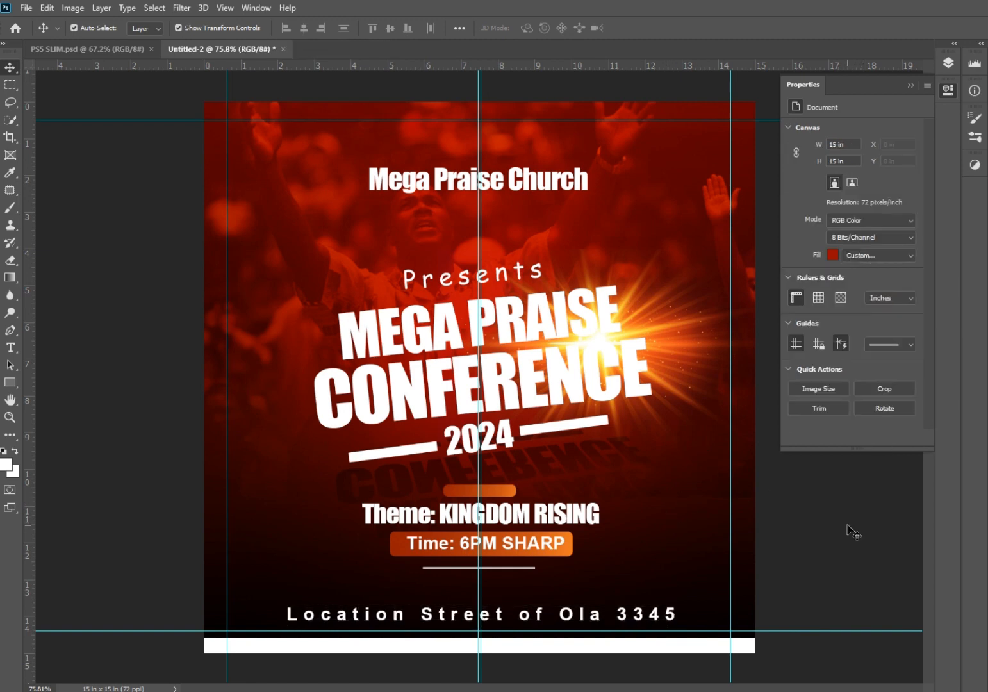
# Nudge the Mega Praise Church title slightly right onto the canvas's vertical centre.
pyautogui.click(537, 186)
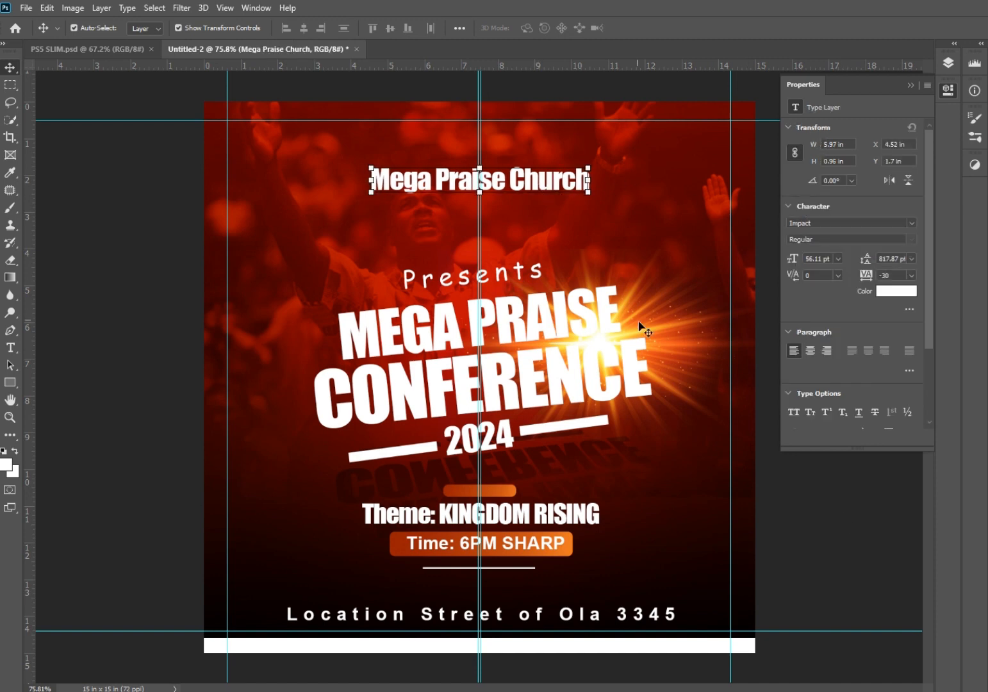
pyautogui.click(848, 606)
pyautogui.click(910, 85)
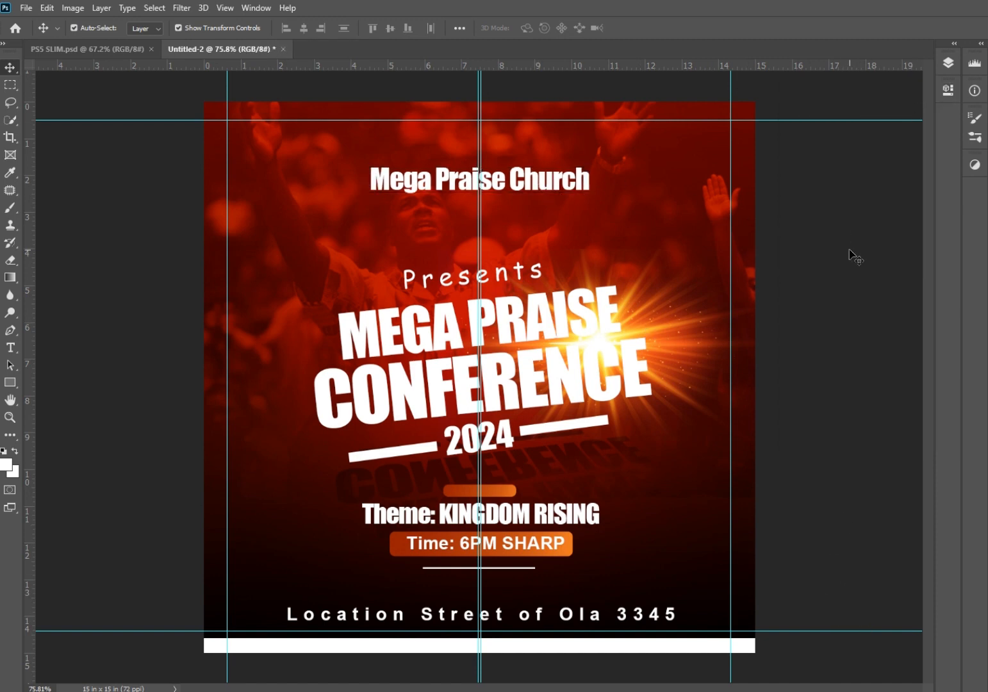
# Place the light-rays image R (24).jpg from the Downloads folder over the flyer's upper part, with the rays starting at the upper-left corner.
pyautogui.click(579, 690)
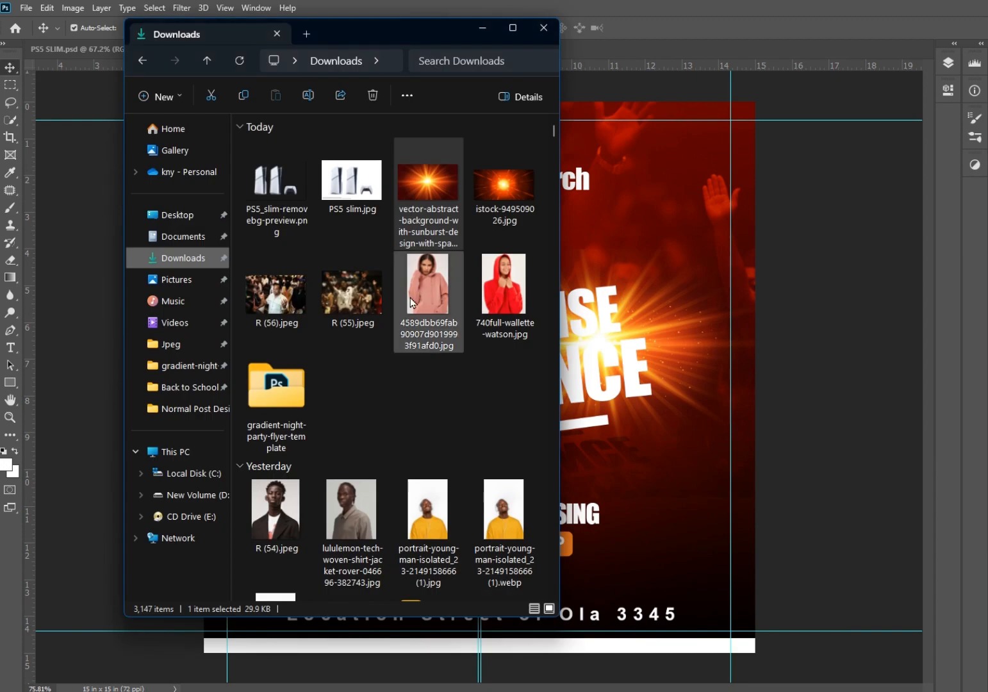
pyautogui.scroll(-10, 412, 320)
pyautogui.scroll(-15, 410, 362)
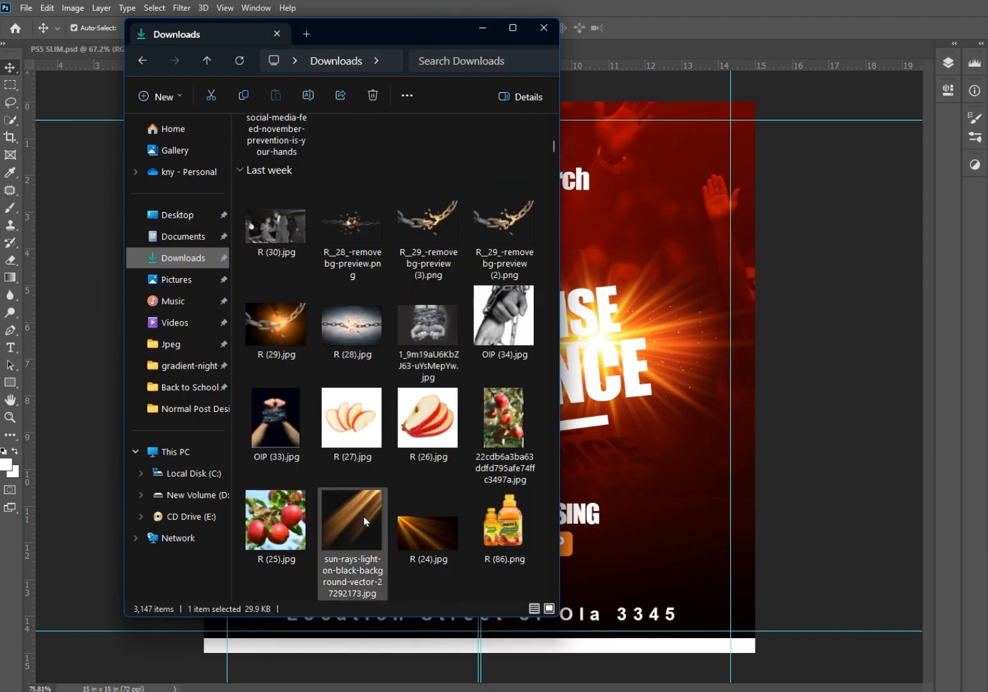
pyautogui.moveTo(411, 523); pyautogui.dragTo(647, 487)
pyautogui.moveTo(442, 385); pyautogui.dragTo(417, 258)
pyautogui.press('Return')
# Set the light-rays layer's blend mode to Screen and move it directly beneath the Time: 6PM SHARP text layer.
pyautogui.click(949, 63)
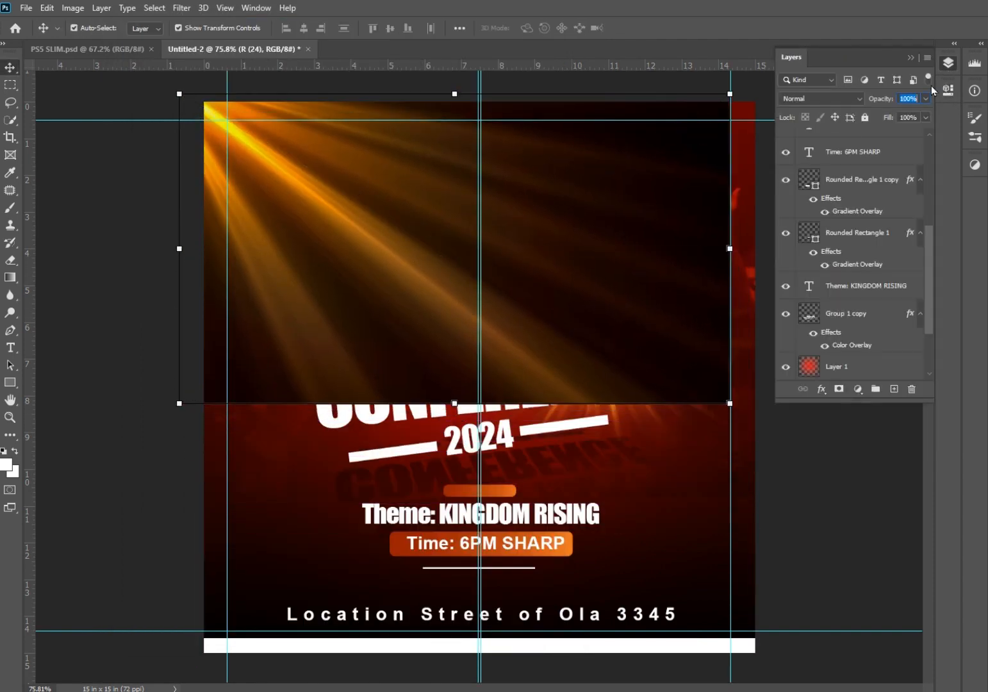
pyautogui.click(820, 98)
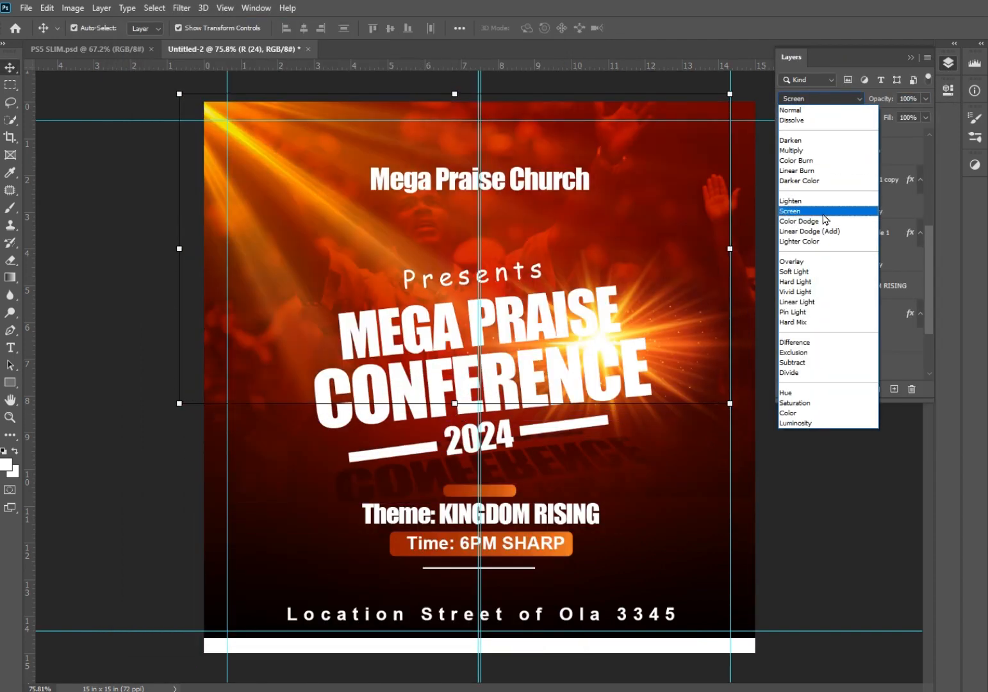
pyautogui.click(824, 212)
pyautogui.scroll(5, 859, 179)
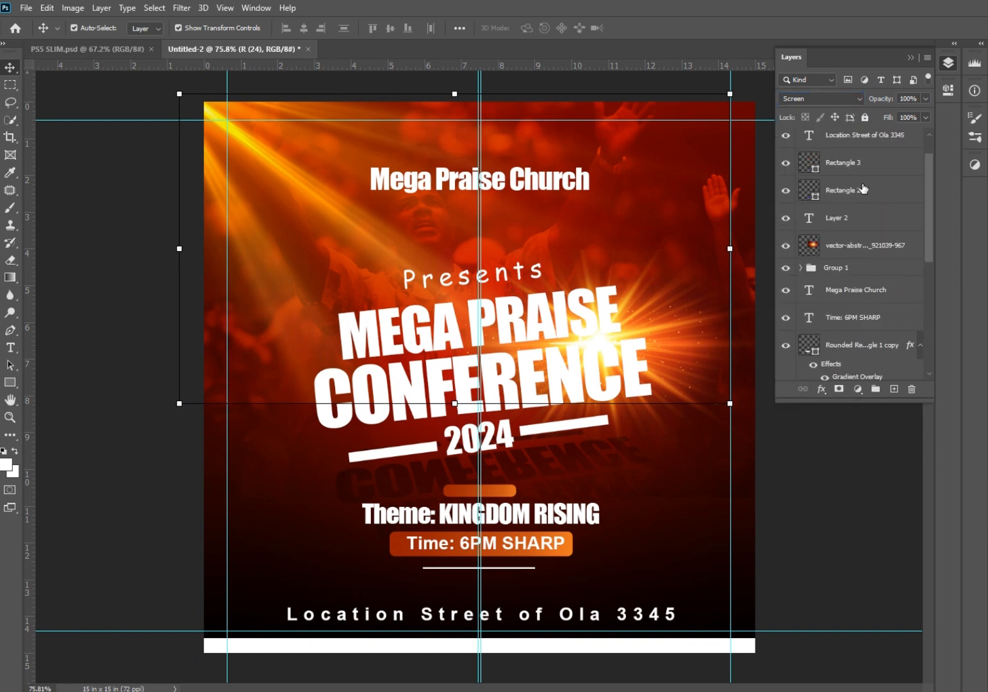
pyautogui.moveTo(865, 149); pyautogui.dragTo(876, 280)
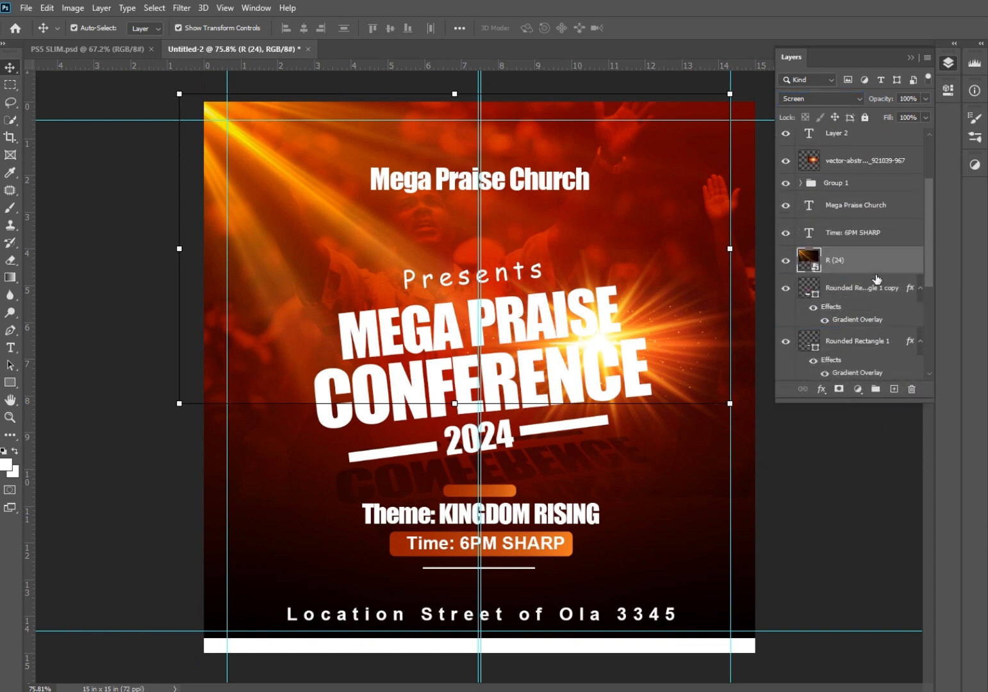
# Rasterize the light-rays layer and soften it with the Eraser, using a 175 px brush at 29% opacity.
pyautogui.click(10, 260)
pyautogui.click(242, 346)
pyautogui.click(612, 274)
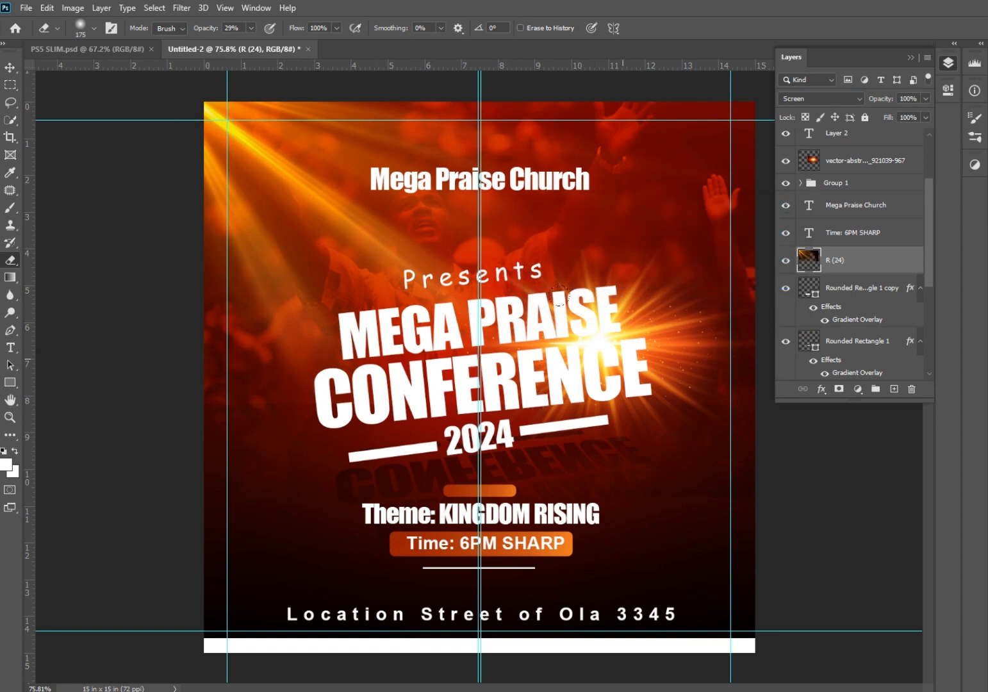
# Reduce the light-rays layer's opacity to 82%.
pyautogui.click(10, 67)
pyautogui.moveTo(875, 100); pyautogui.dragTo(865, 106)
pyautogui.click(84, 249)
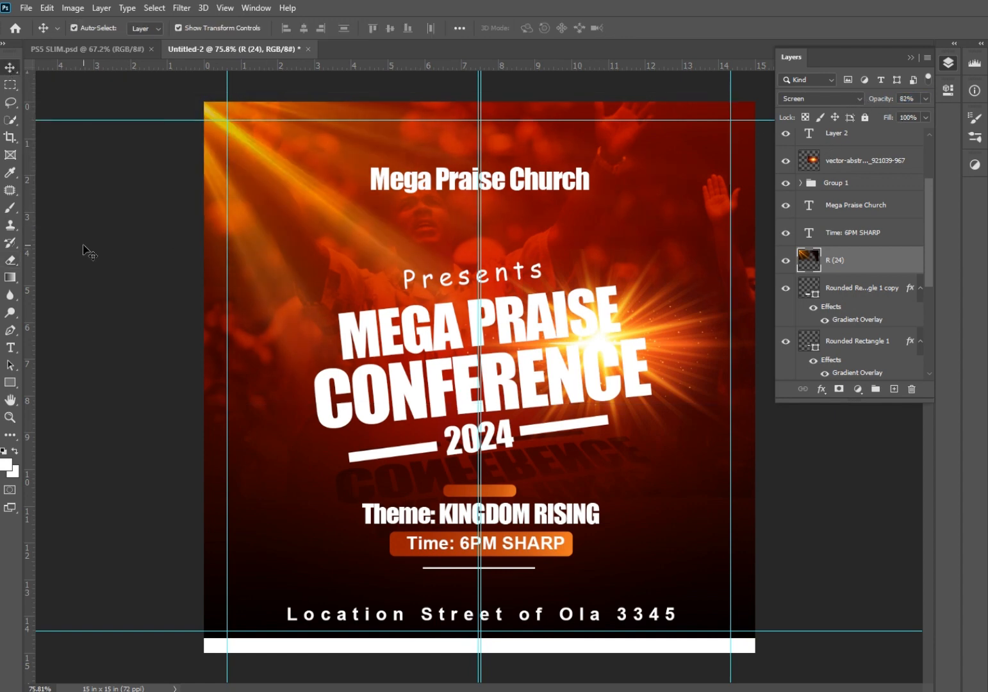
pyautogui.scroll(-3, 84, 249)
pyautogui.scroll(-1, 666, 429)
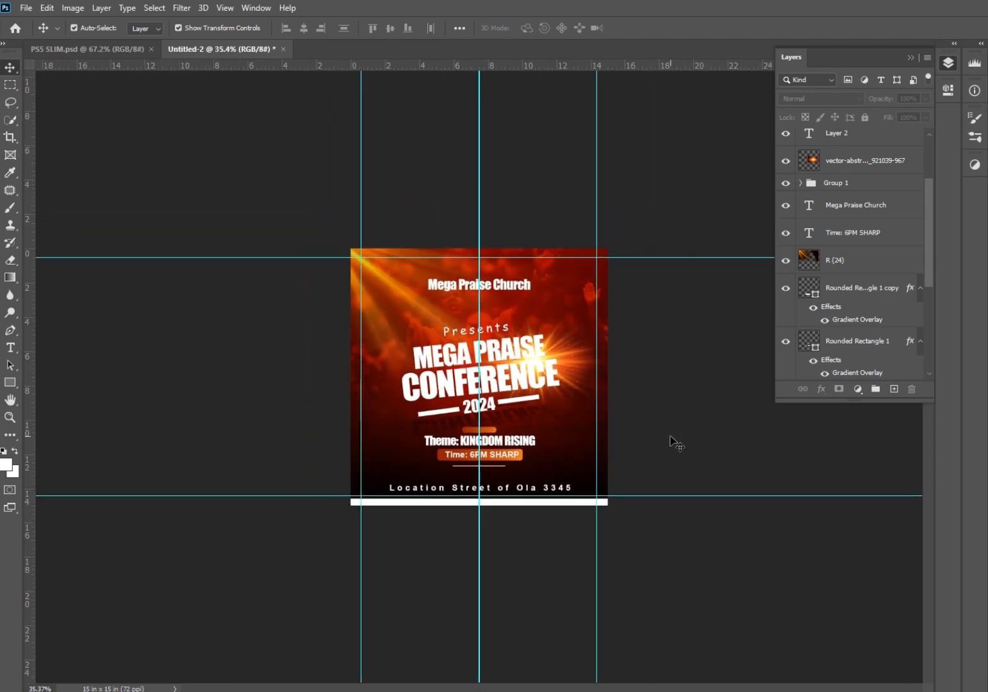
pyautogui.scroll(1, 673, 441)
pyautogui.click(506, 253)
pyautogui.scroll(2, 522, 274)
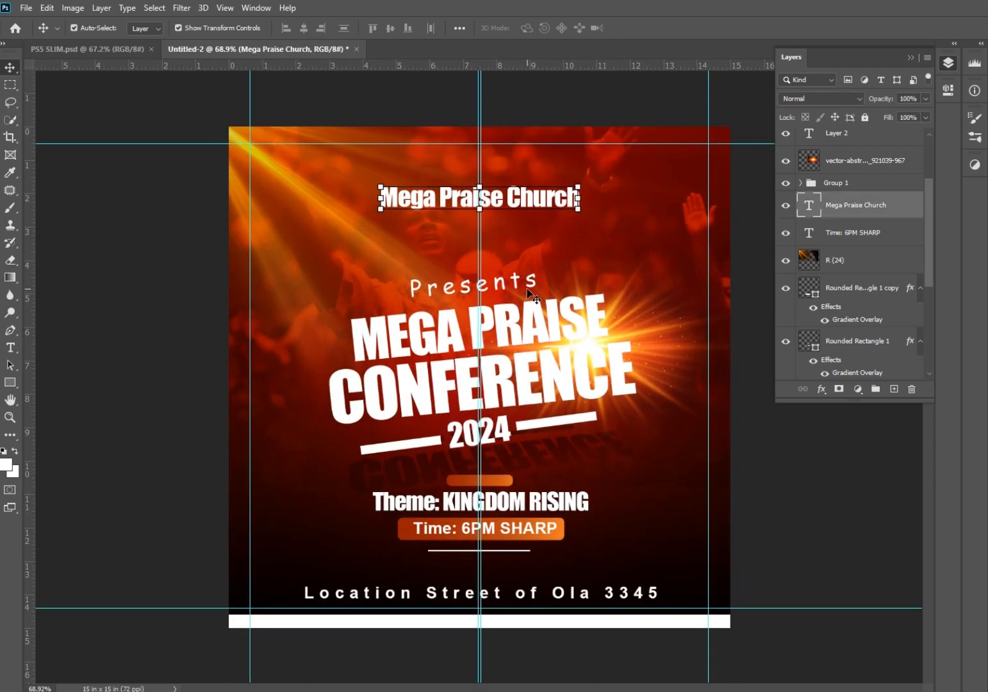
pyautogui.click(831, 494)
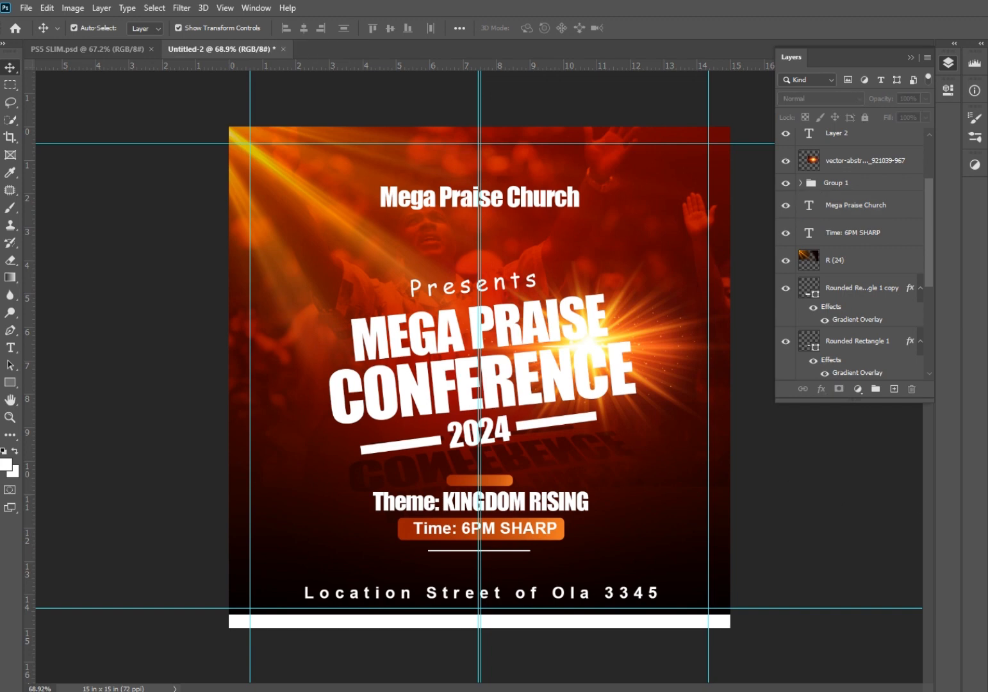
pyautogui.click(912, 58)
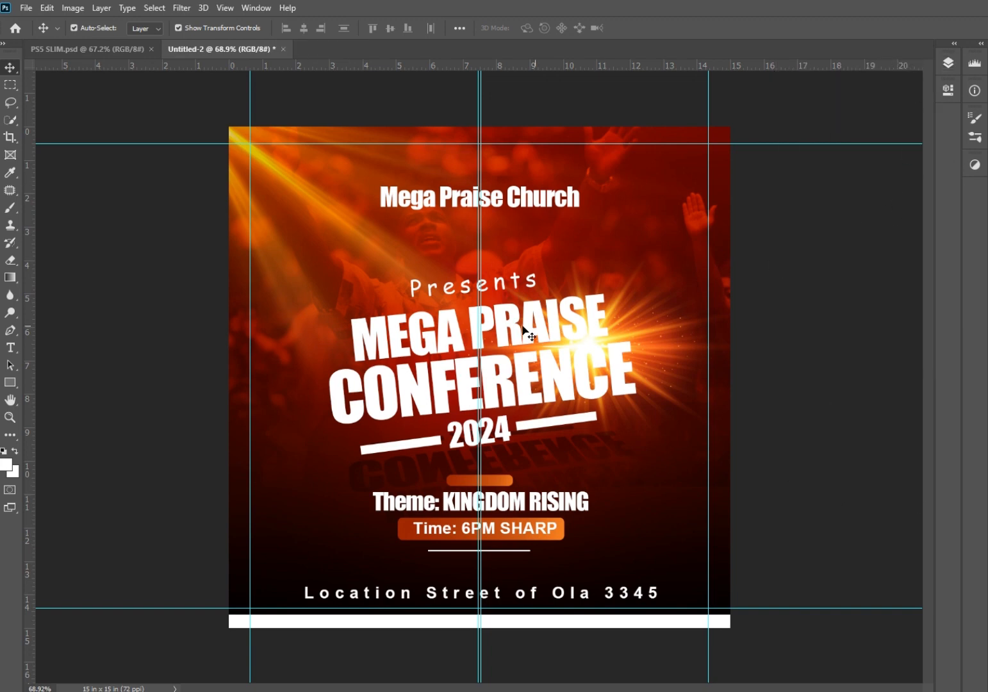
# Remove both vertical guides running through the middle of the flyer.
pyautogui.moveTo(481, 324); pyautogui.dragTo(479, 359)
pyautogui.click(464, 364)
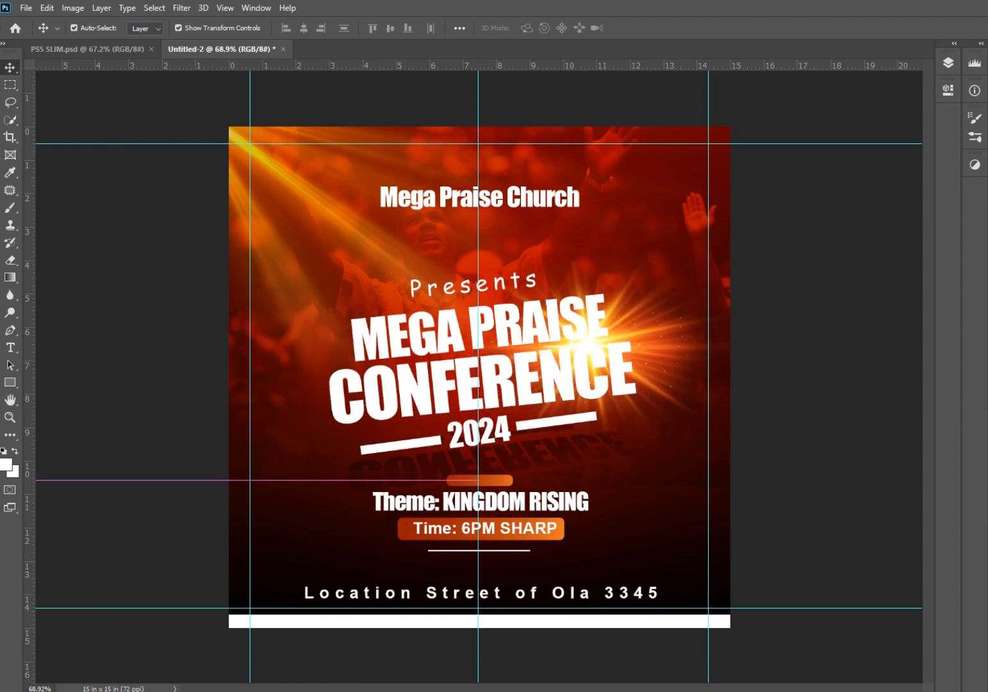
pyautogui.moveTo(479, 226); pyautogui.dragTo(4, 308)
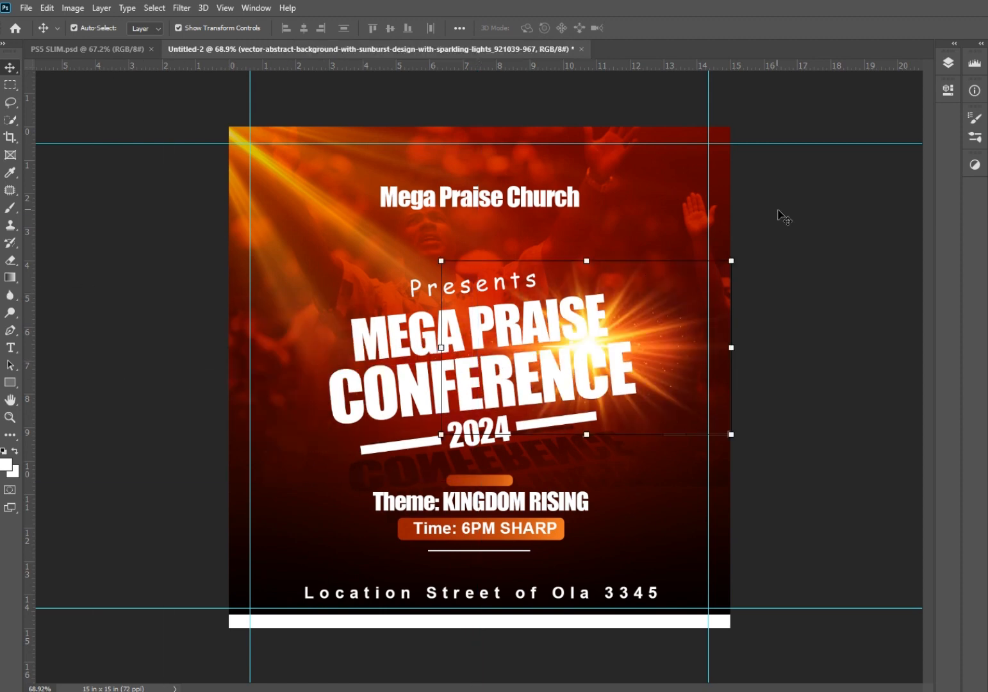
pyautogui.click(891, 223)
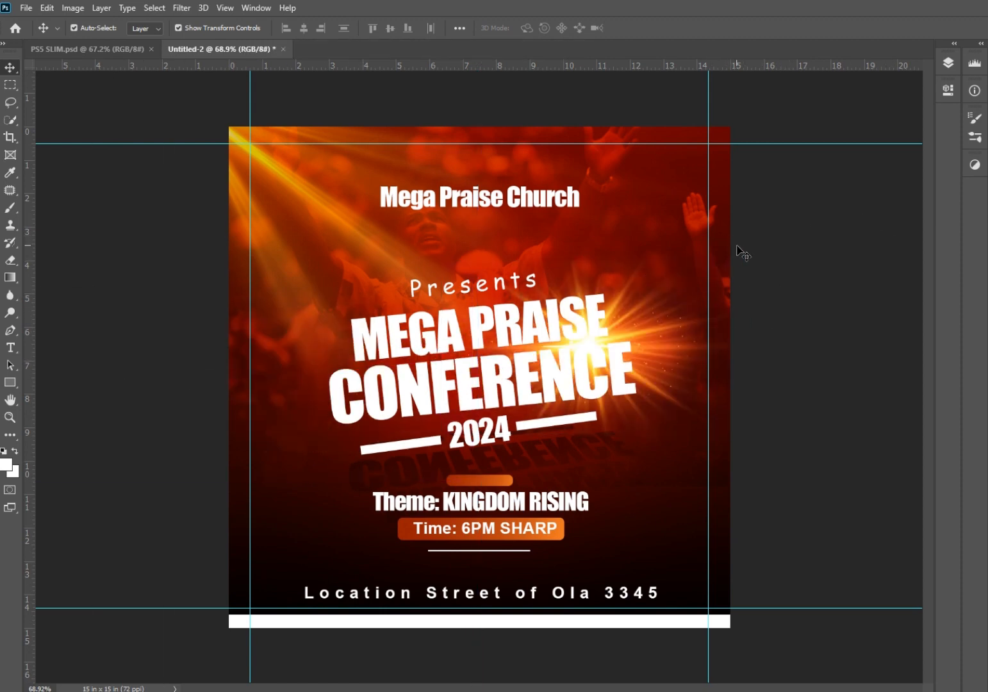
# Move the Mega Praise Church title slightly down and right, and reselect Impact as its font.
pyautogui.moveTo(476, 204); pyautogui.dragTo(493, 215)
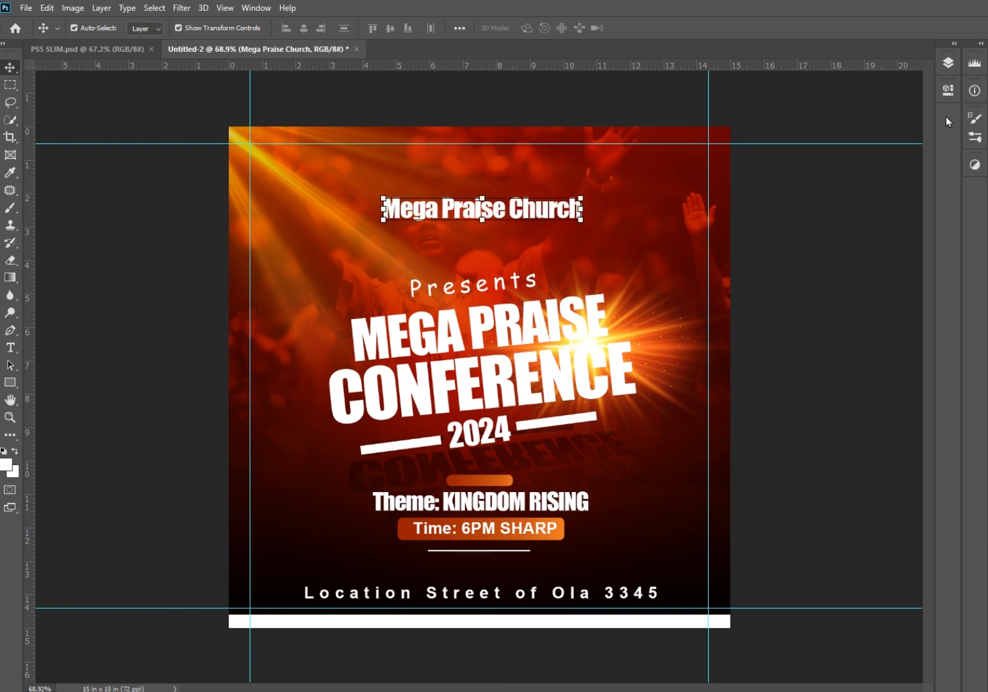
pyautogui.click(947, 91)
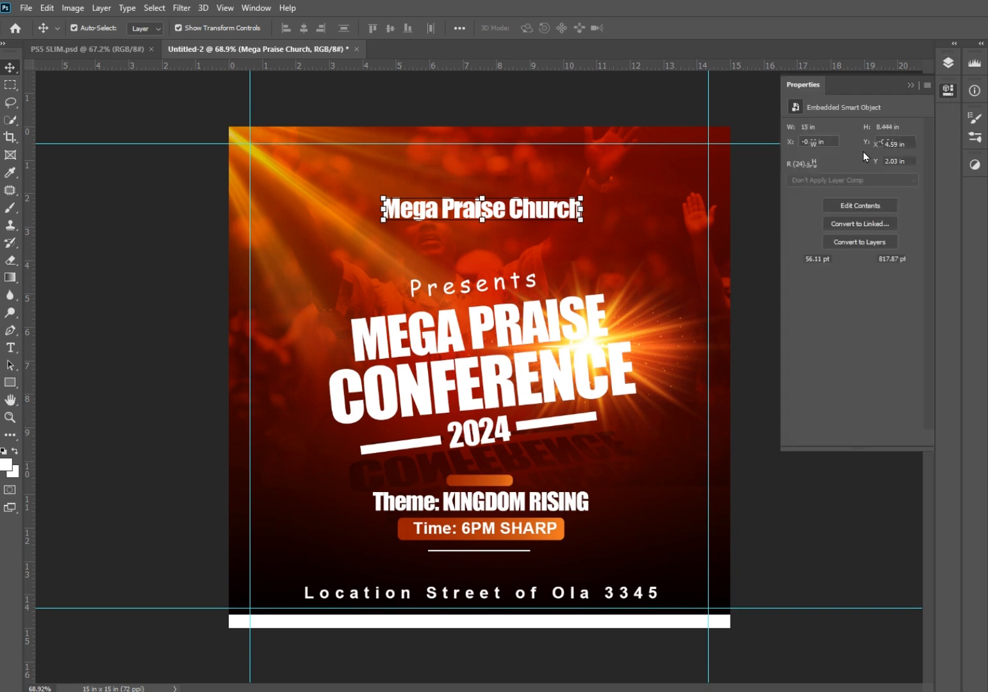
pyautogui.click(911, 222)
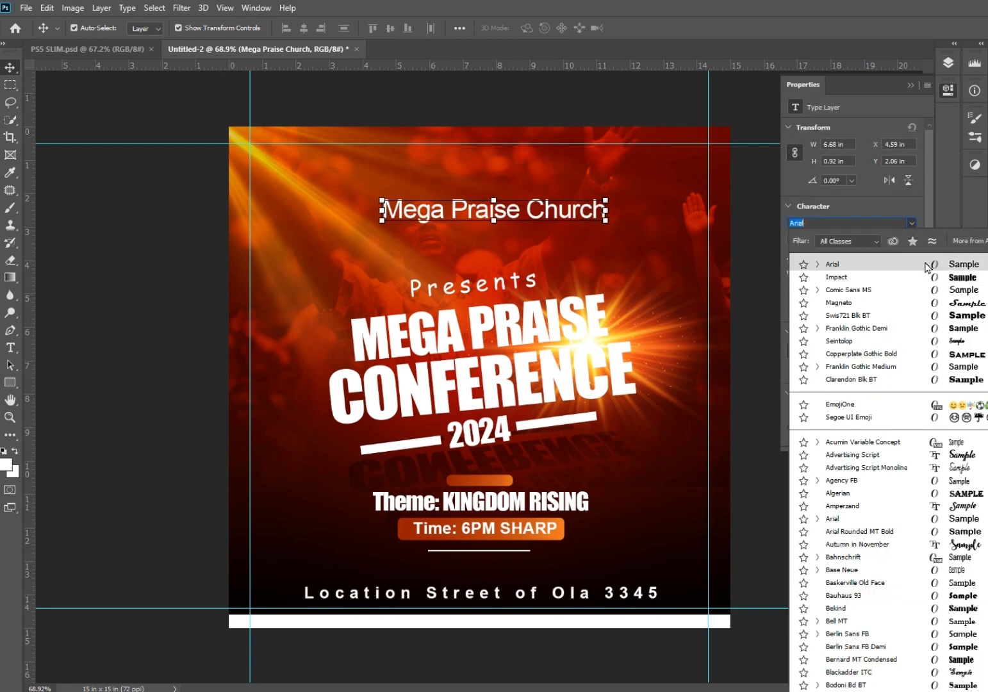
pyautogui.click(922, 276)
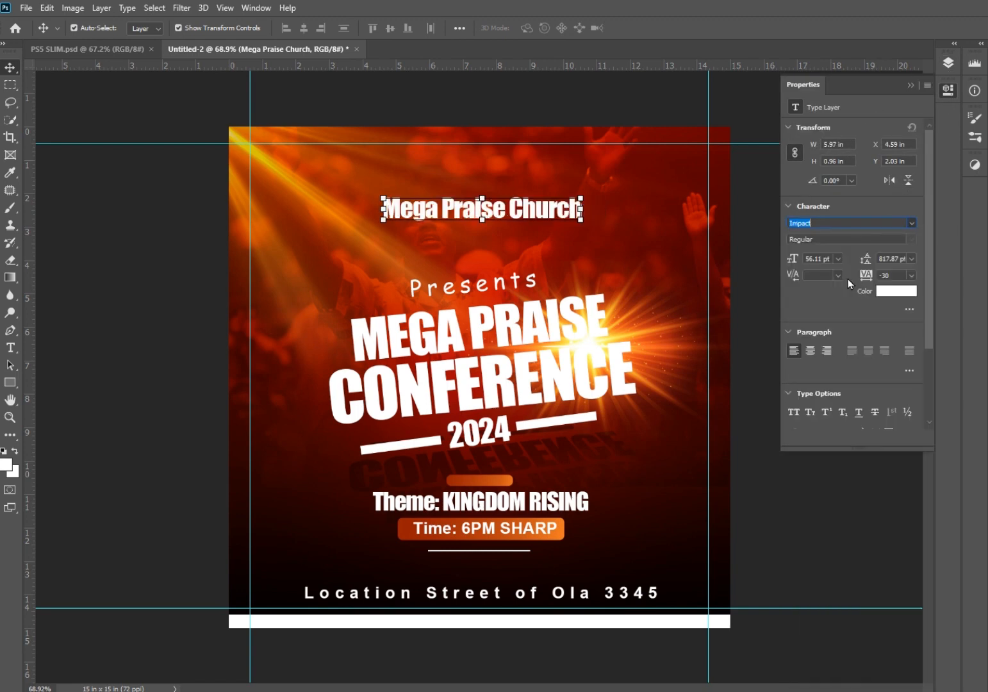
pyautogui.click(650, 104)
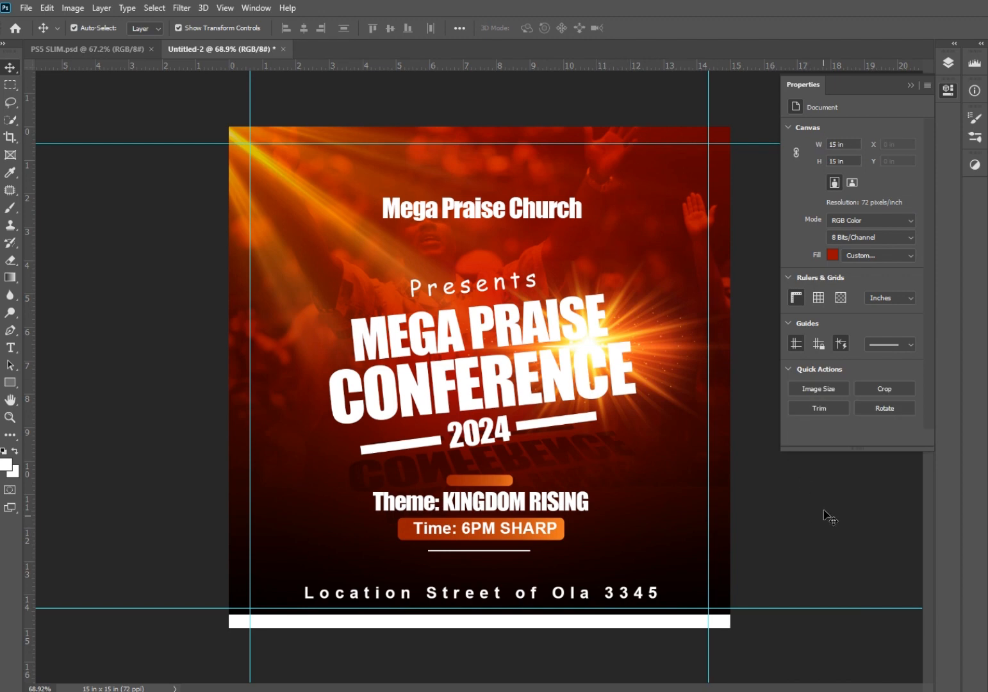
# Scale the Mega Praise Church title down to 78.54% and align its centre above the word Presents.
pyautogui.moveTo(462, 215); pyautogui.dragTo(459, 216)
pyautogui.moveTo(579, 211); pyautogui.dragTo(510, 216)
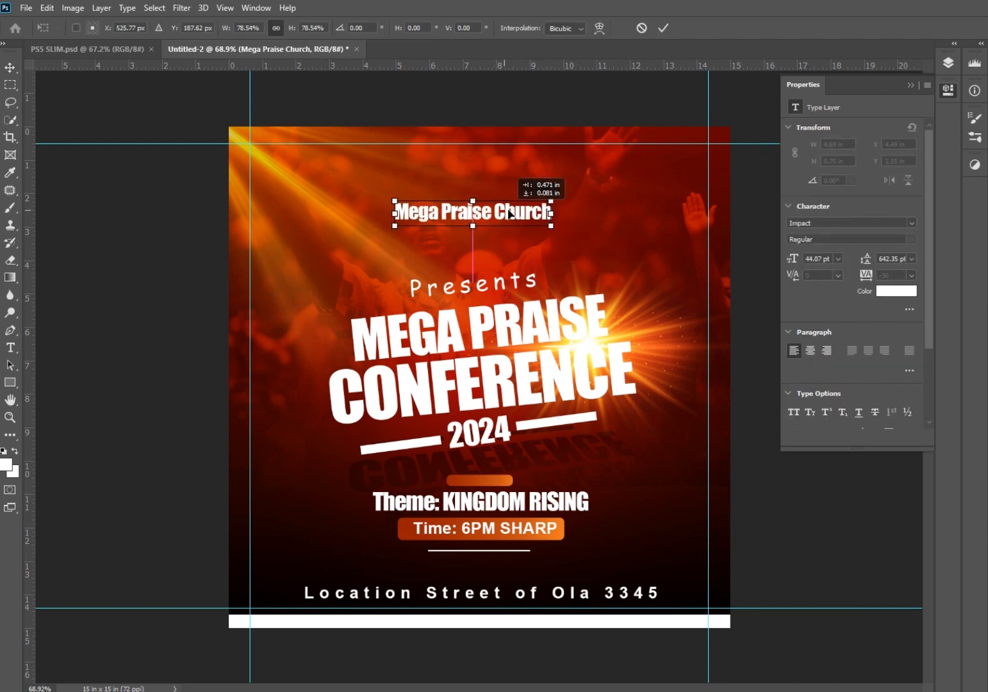
pyautogui.click(663, 28)
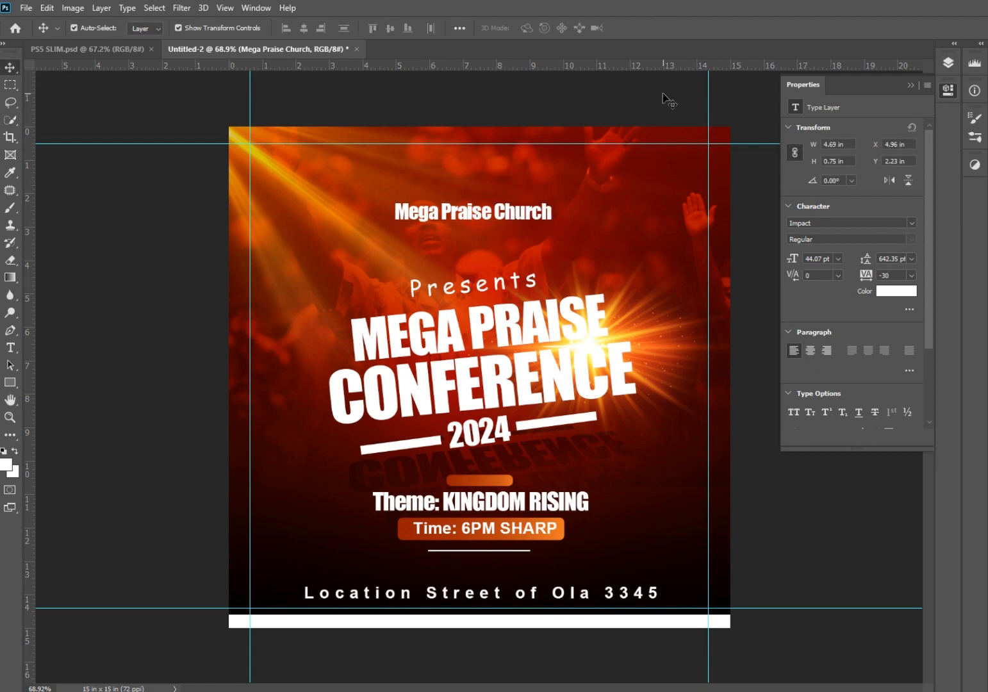
pyautogui.click(910, 84)
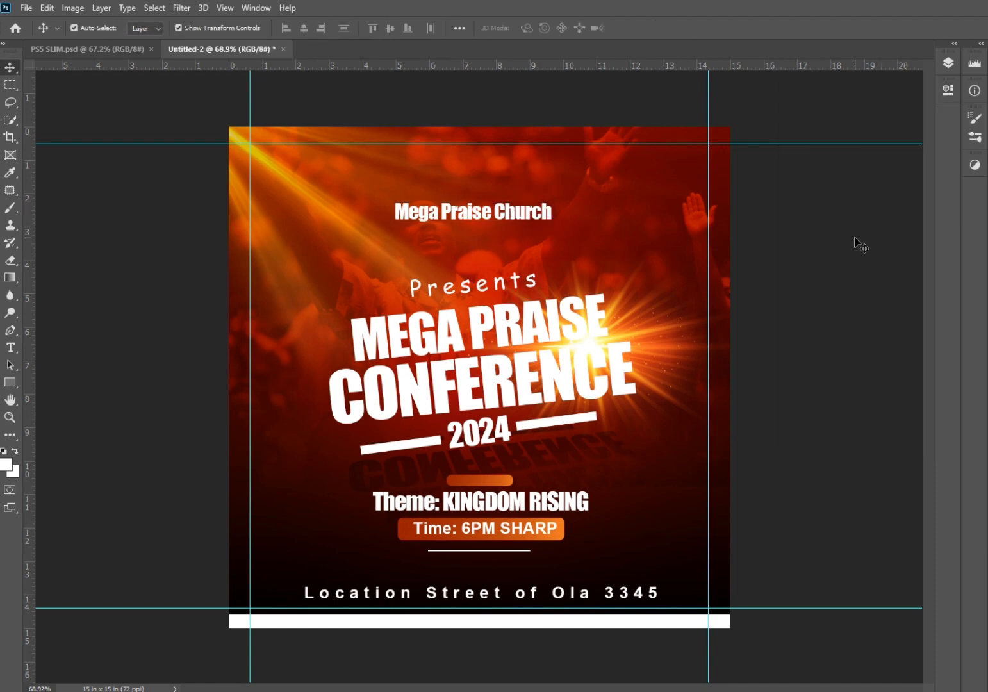